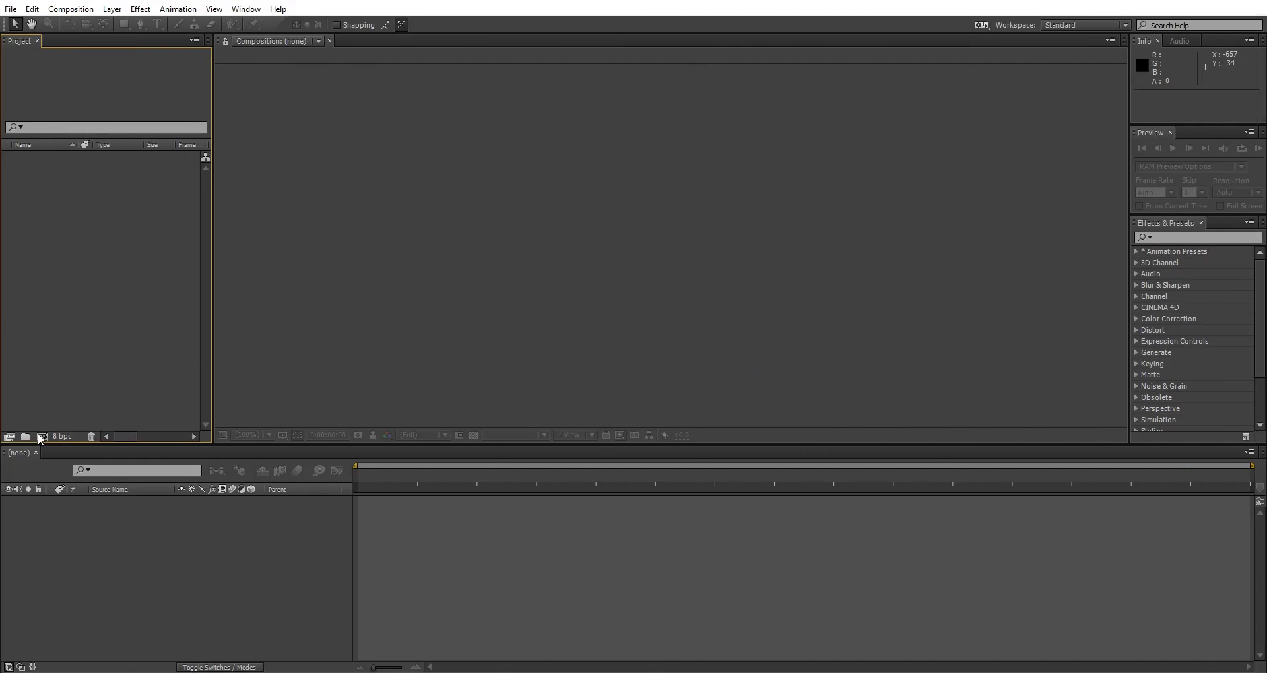
Create a 1920×1080 composition named M Comp at 60 fps, 10 seconds long
left_click(42, 437)
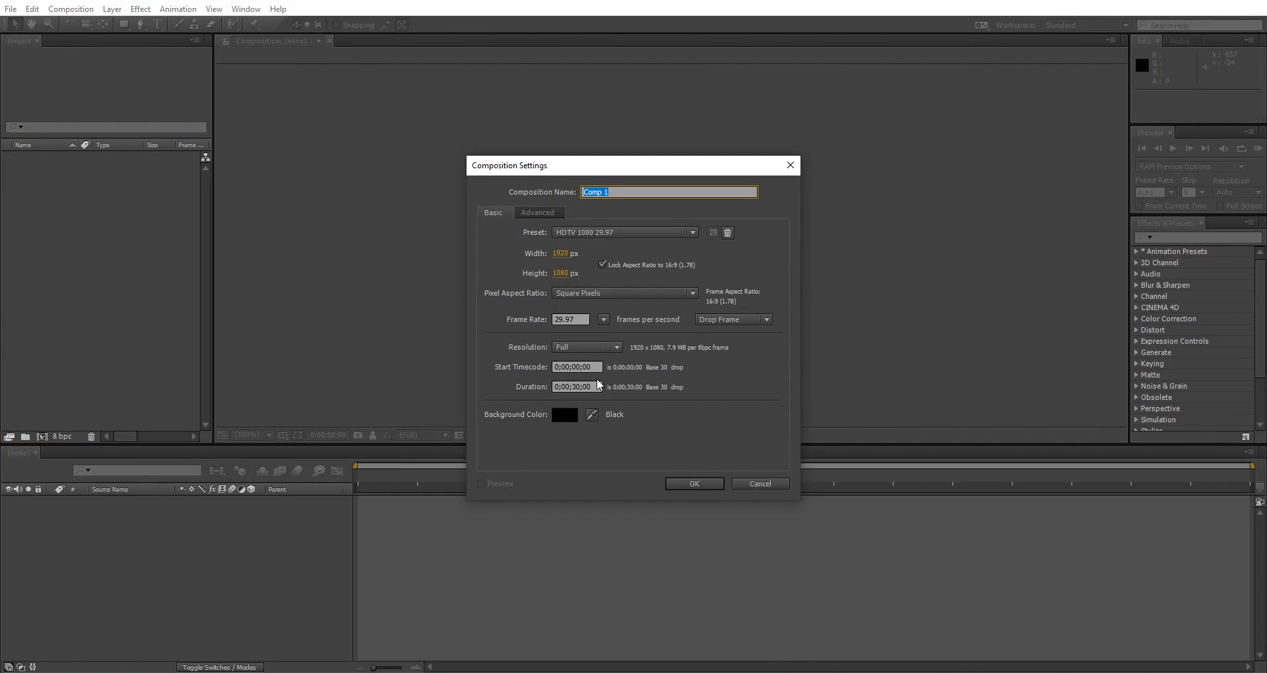
left_click(603, 319)
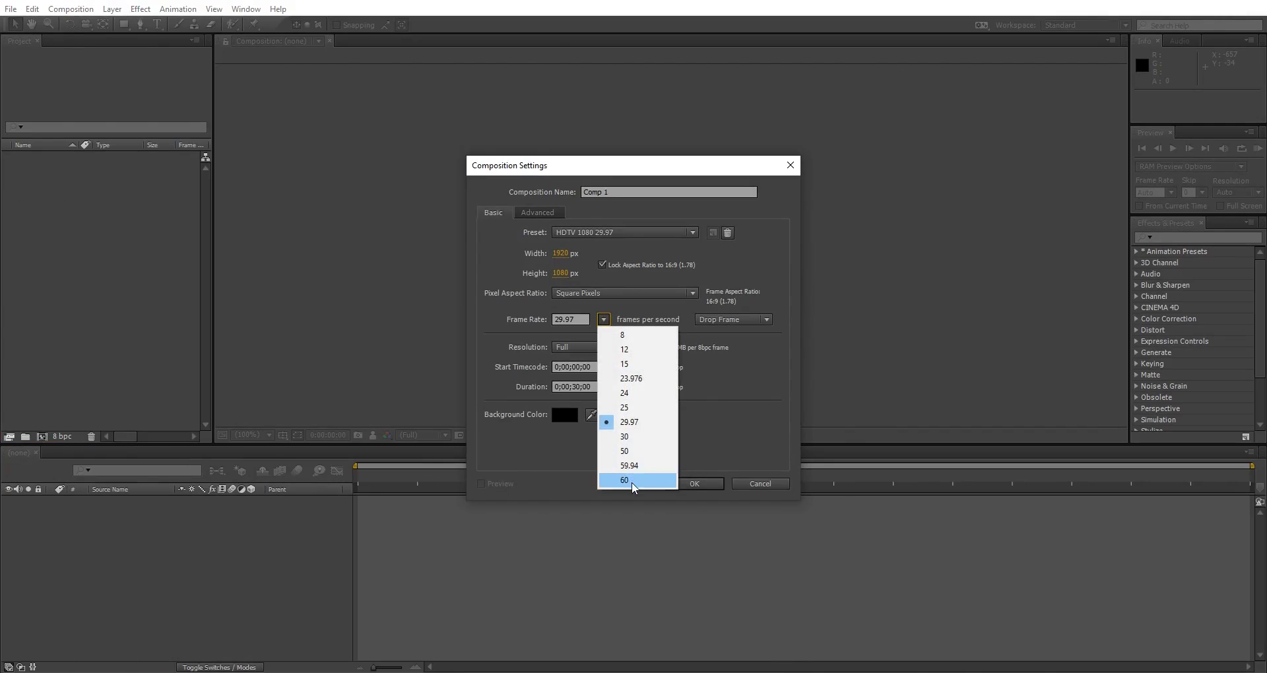
left_click(632, 482)
left_click(576, 385)
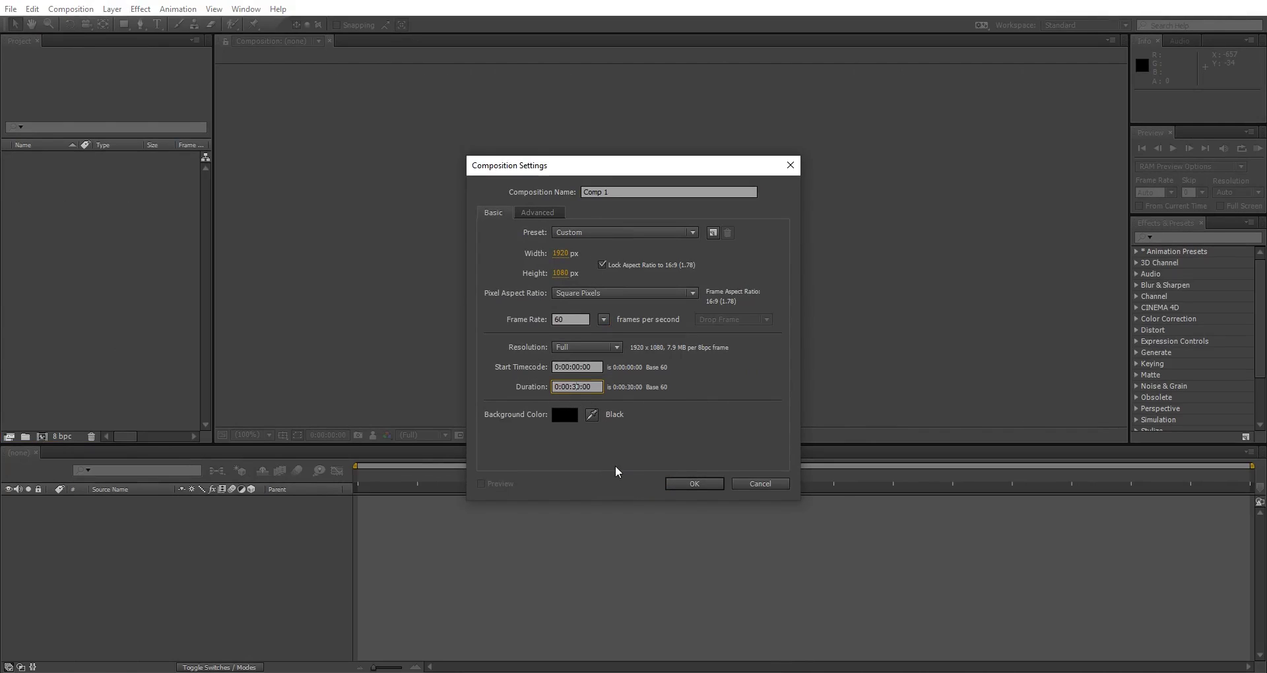
key("BackSpace")
type("1")
left_click(622, 192)
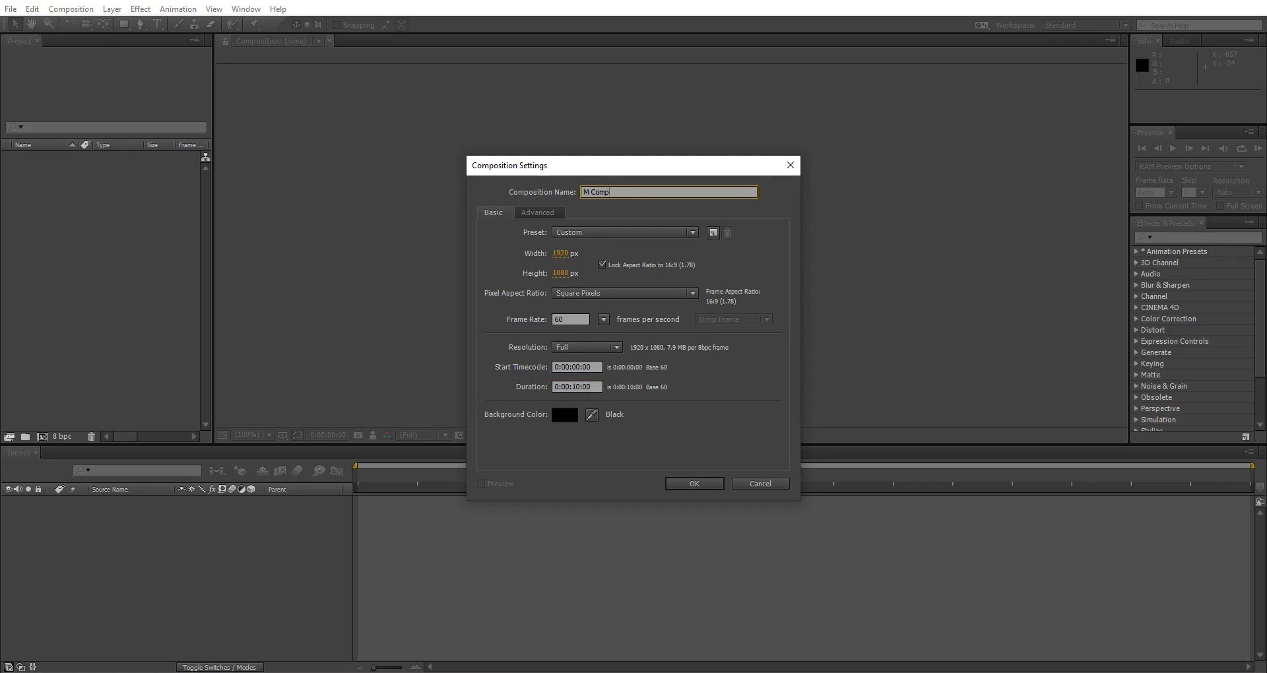
left_click(691, 484)
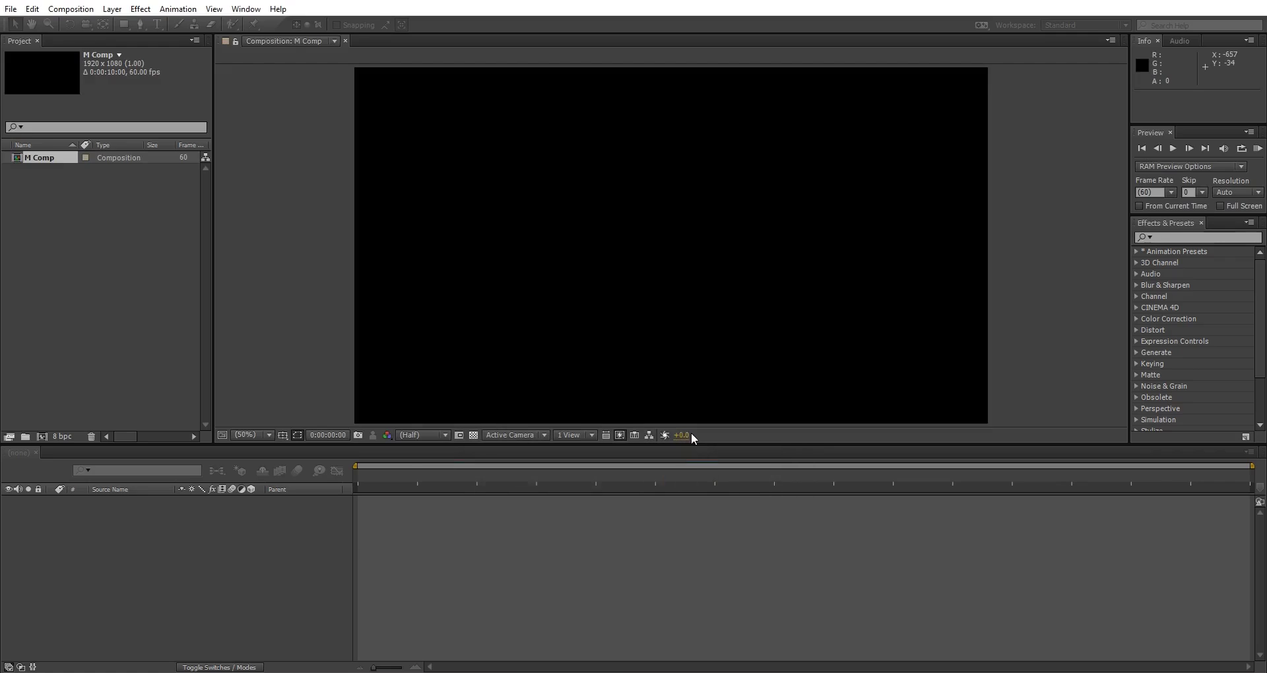
Add a near-black dark grey solid layer and name it Background
right_click(253, 535)
mouse_move(304, 404)
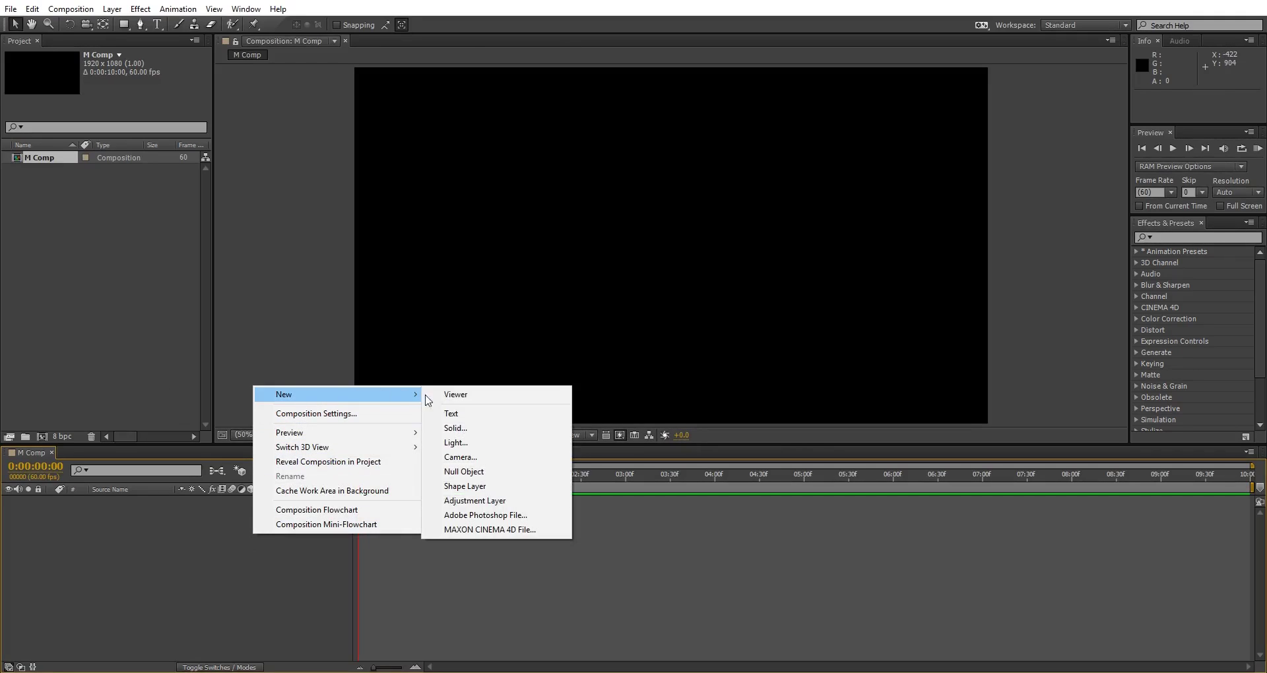
left_click(458, 429)
left_click(626, 413)
left_click_drag(482, 391, 461, 405)
left_click(762, 256)
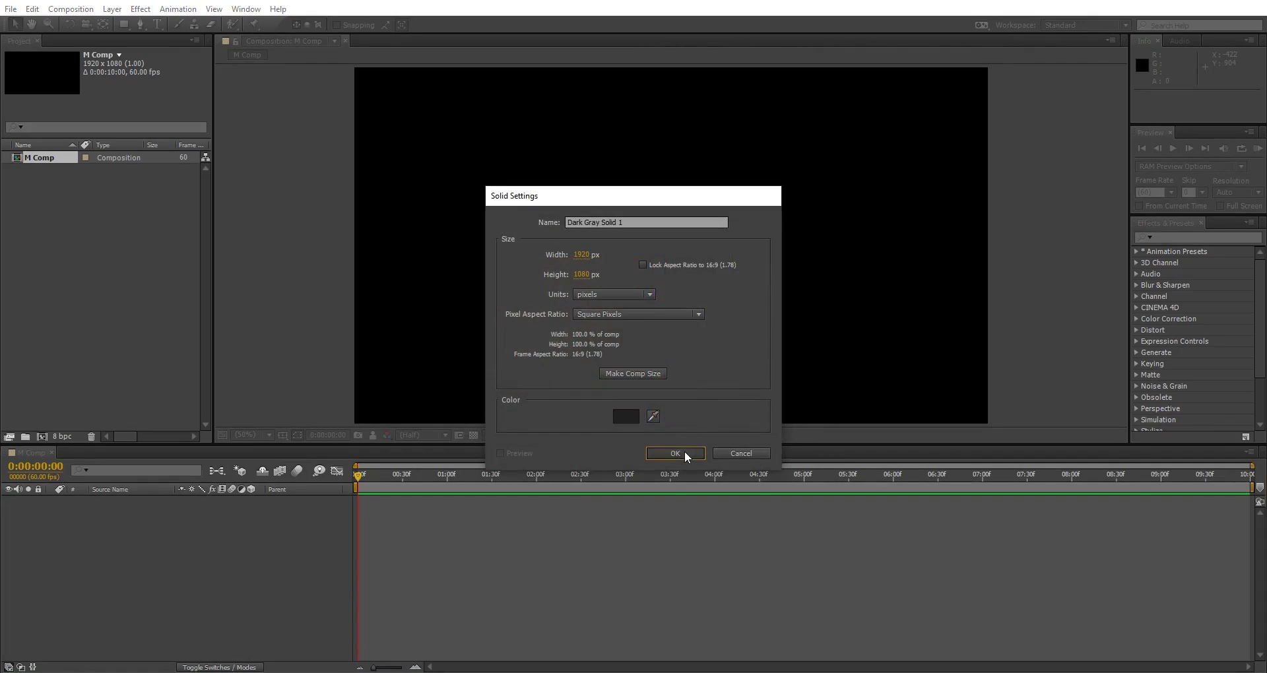
left_click(675, 453)
key("Return")
type("Background")
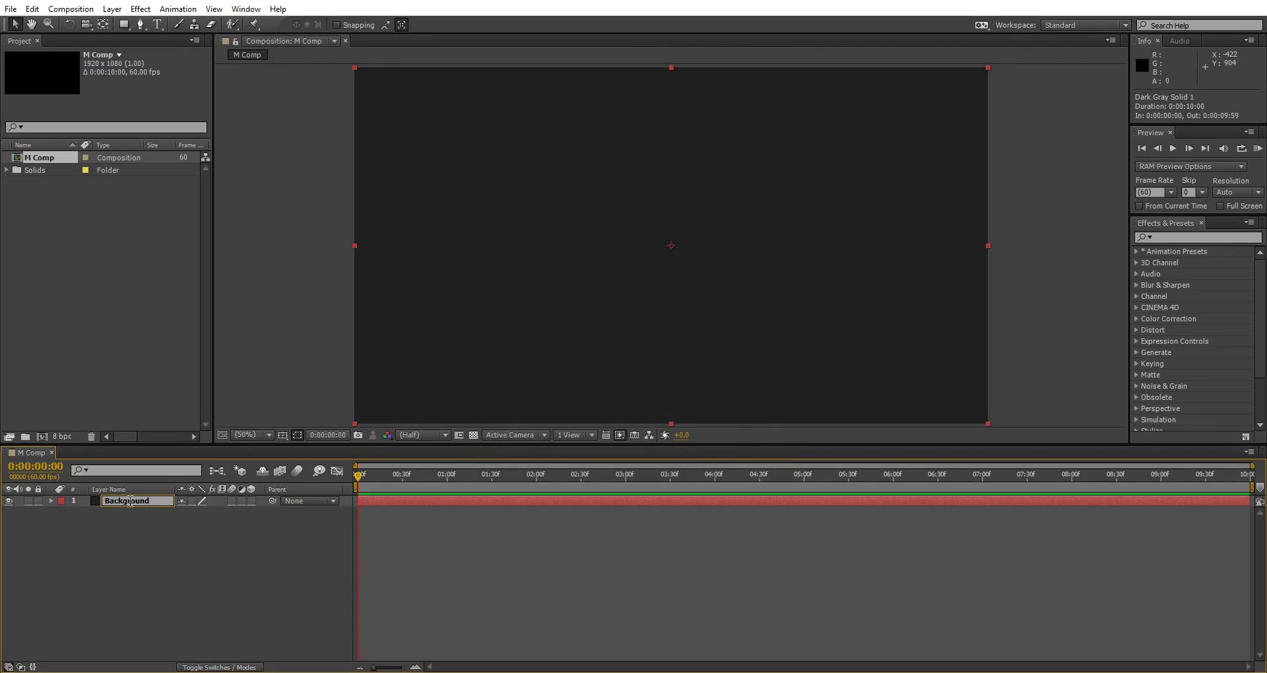
left_click(140, 561)
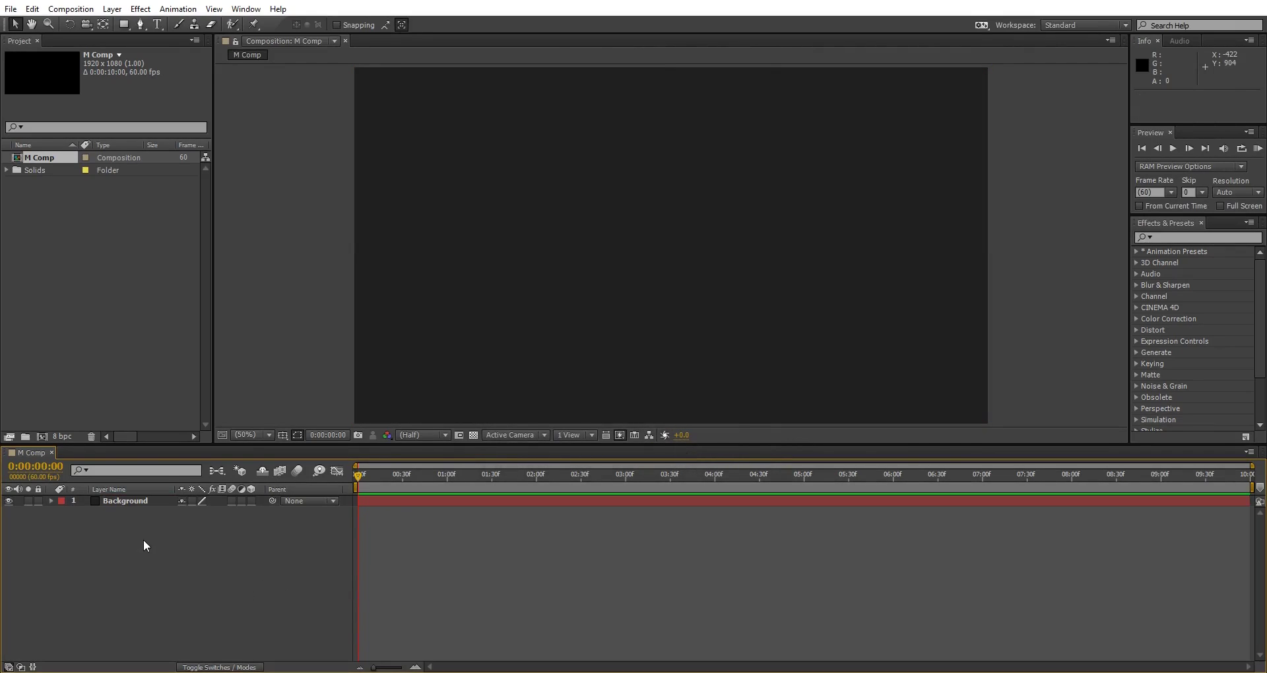
Add a full-frame bright yellow solid layer above Background
left_click(112, 9)
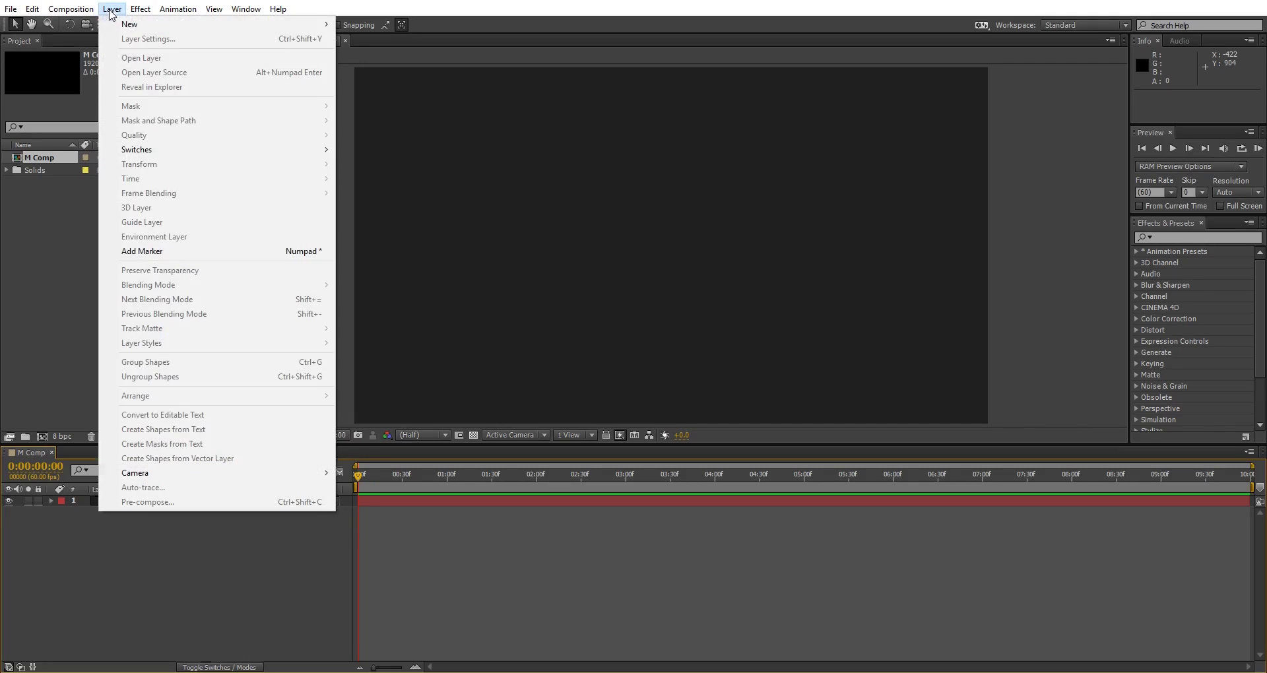
mouse_move(129, 24)
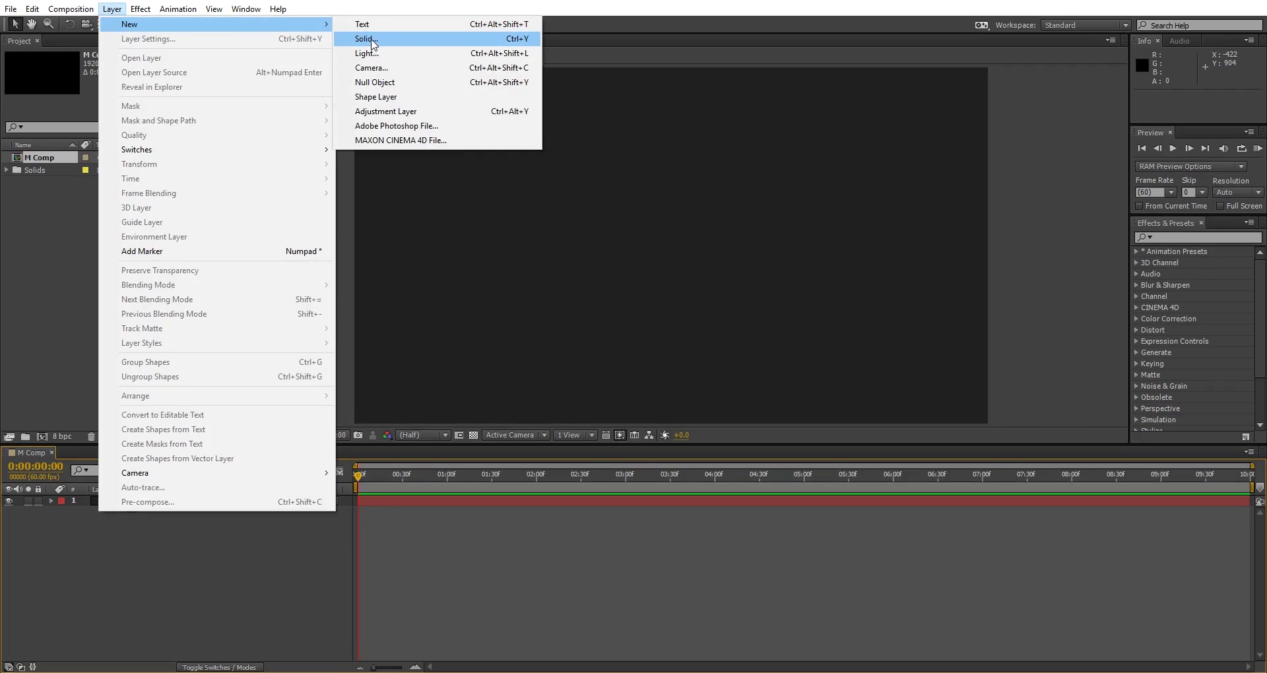
left_click(370, 39)
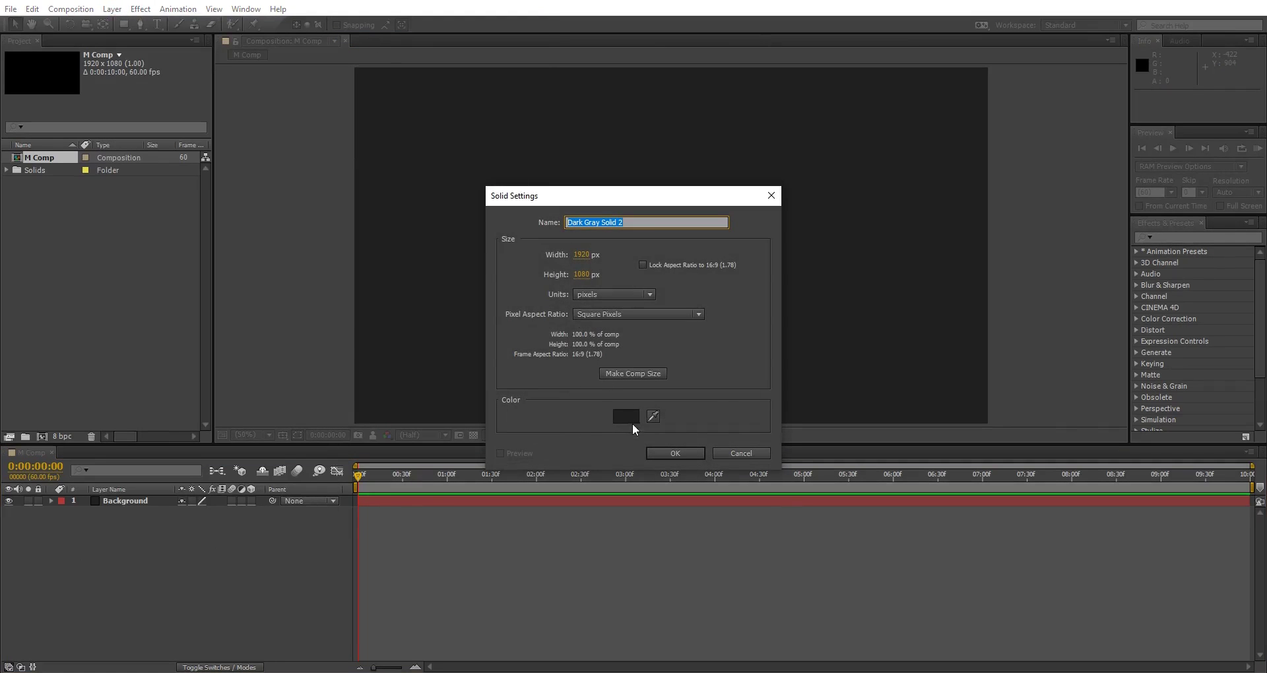
left_click(626, 416)
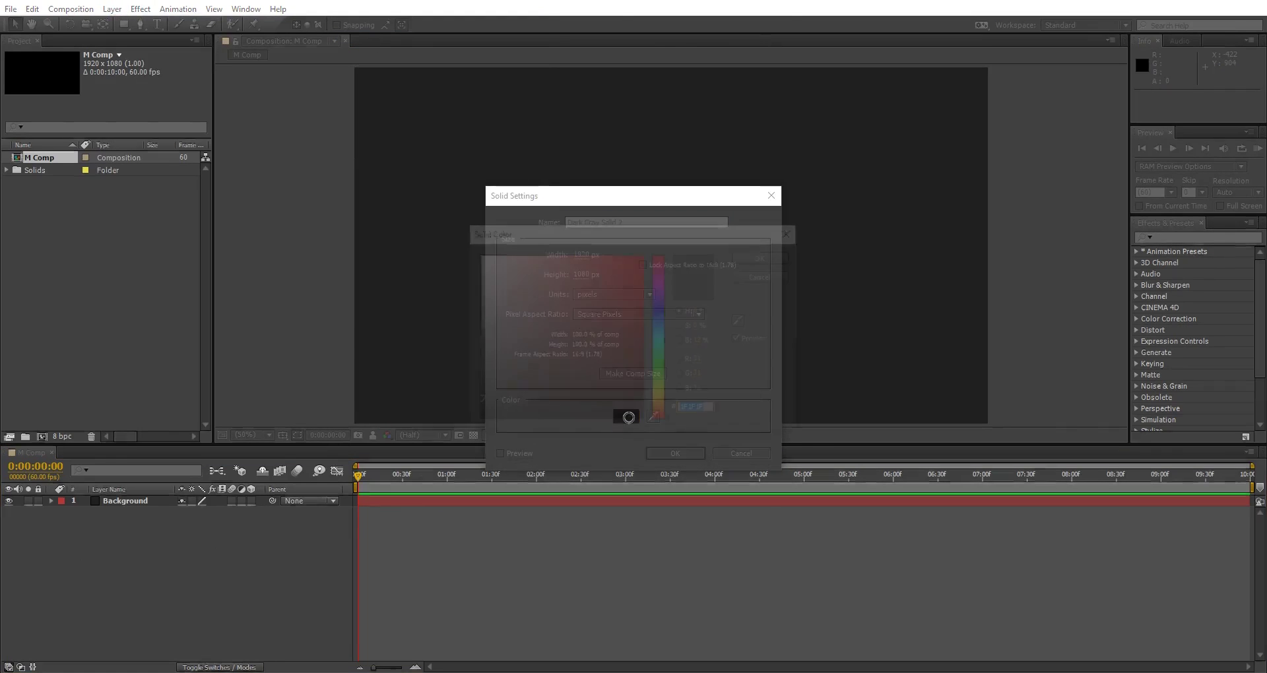
left_click(662, 394)
left_click_drag(613, 337, 630, 271)
left_click(658, 397)
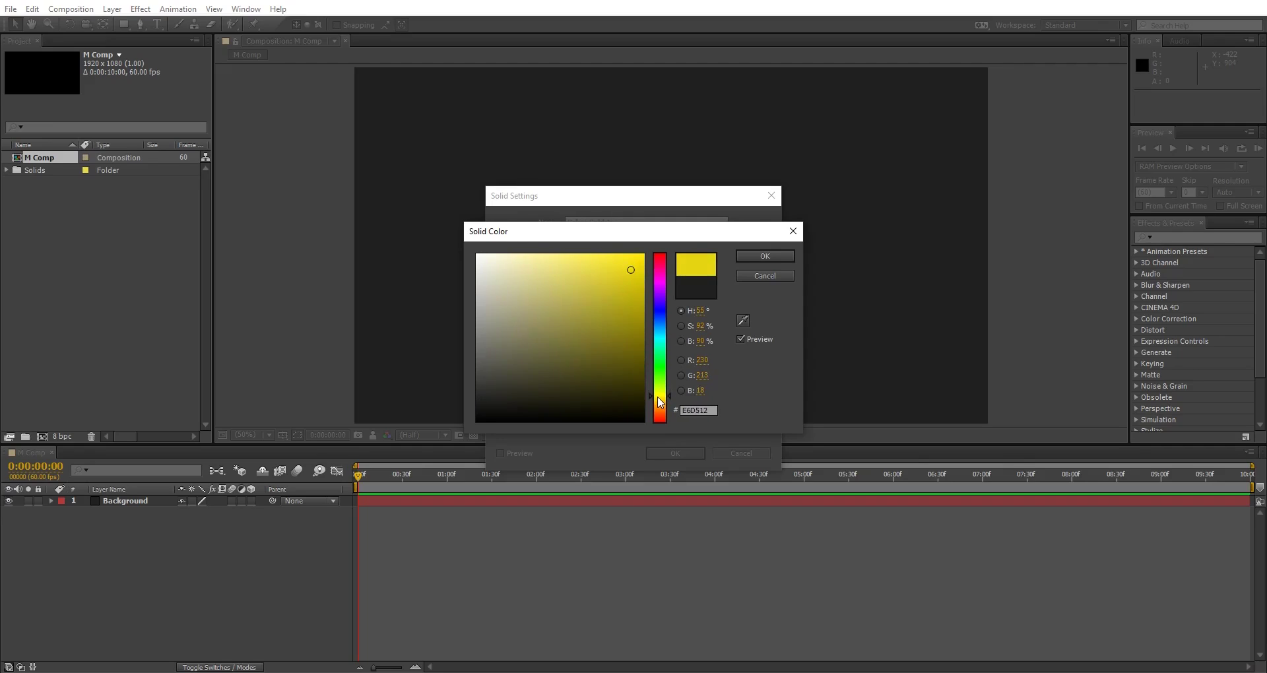
left_click(765, 256)
left_click(675, 453)
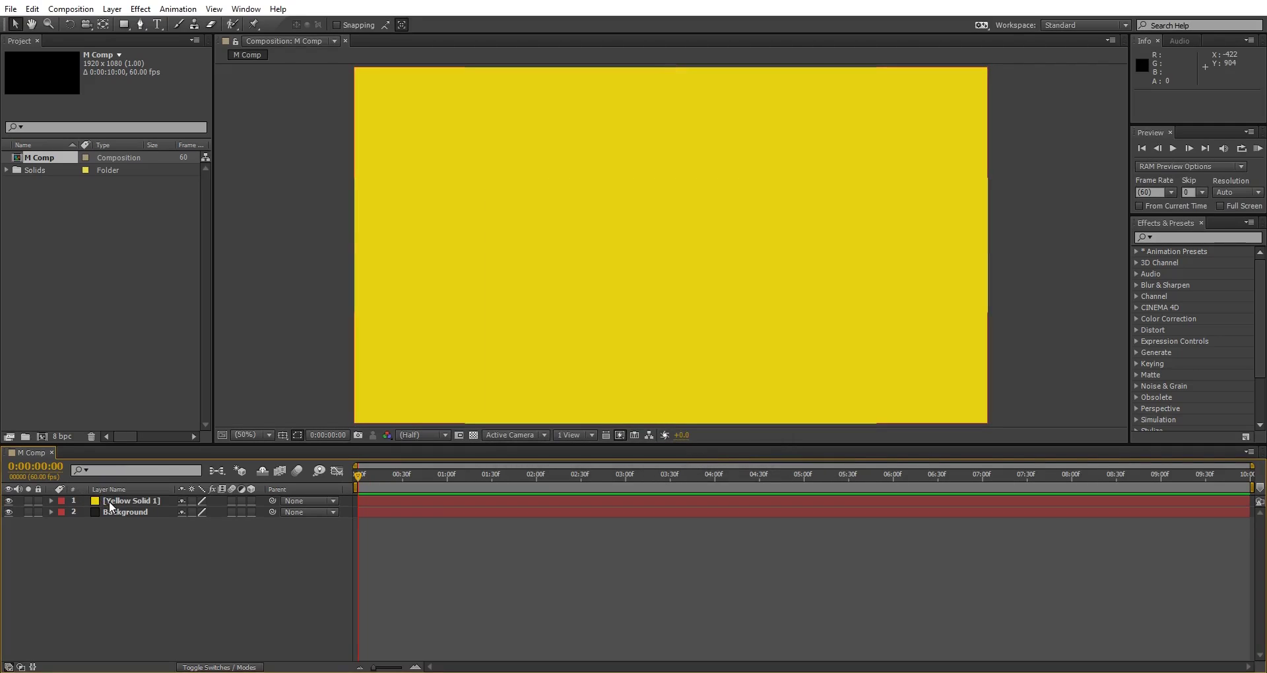
Create an M text layer and scale it up to over 1000%
left_click(157, 24)
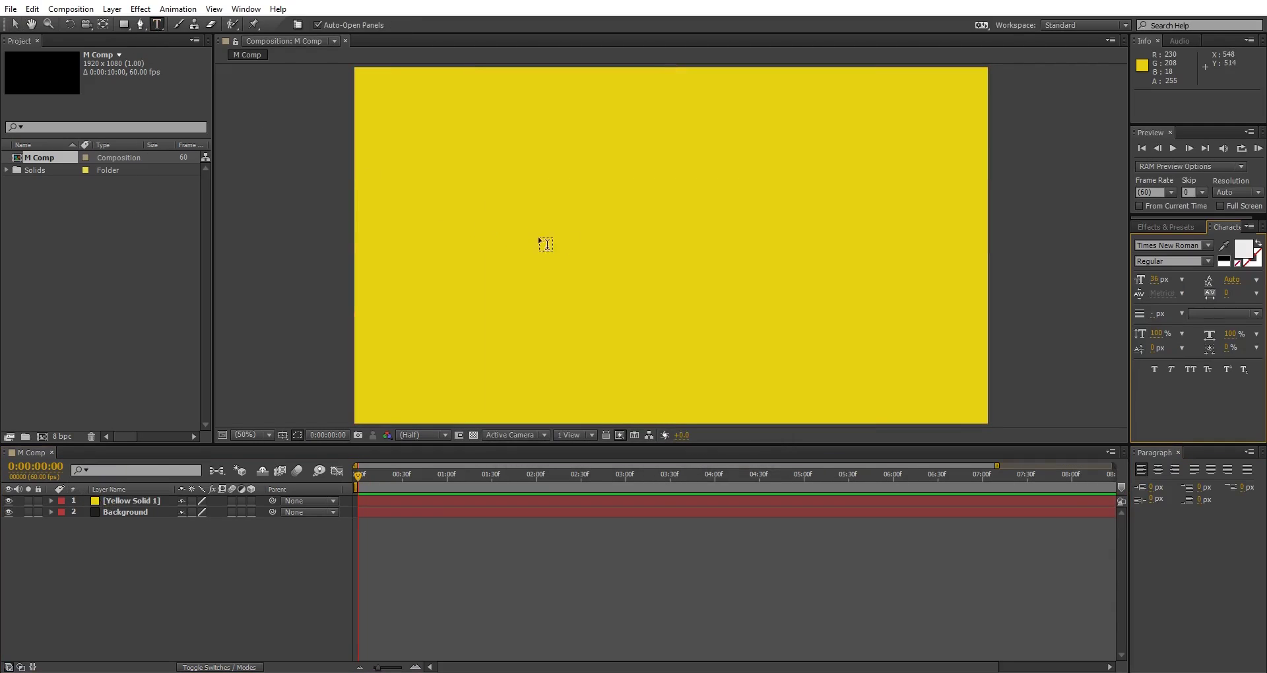
left_click(631, 261)
type("M")
left_click(15, 25)
left_click(131, 504)
key("s")
left_click_drag(218, 512, 850, 455)
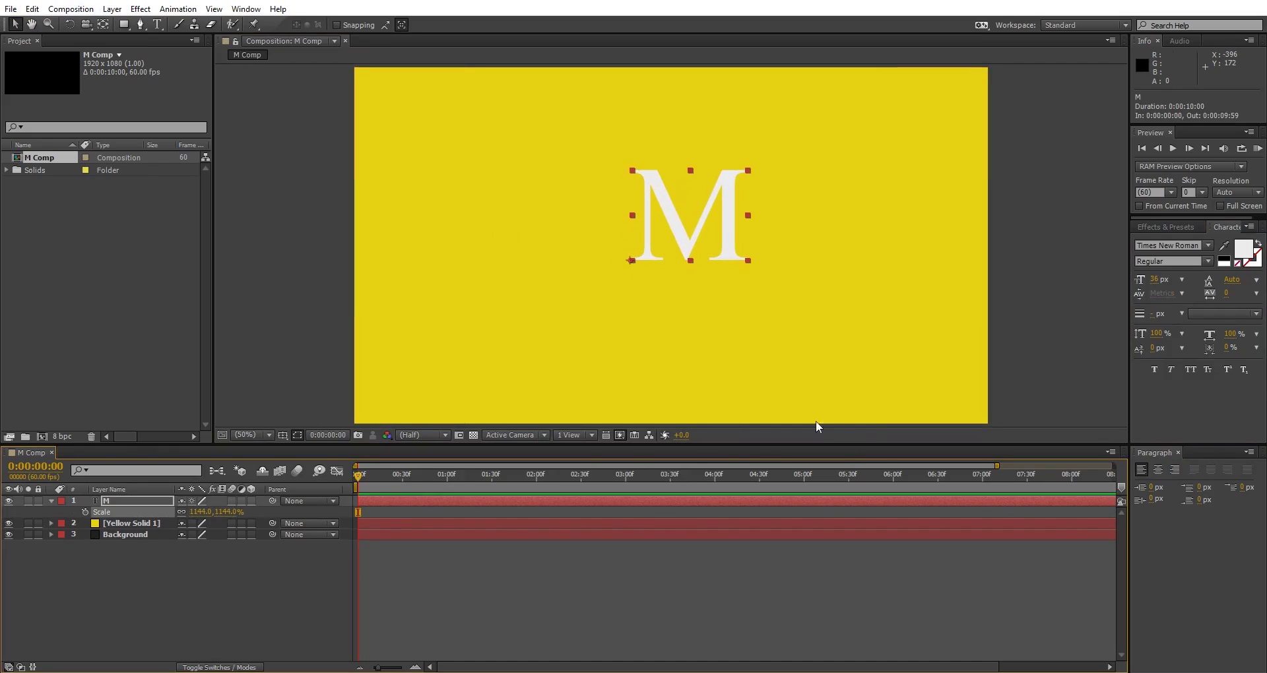
Move the M's anchor point toward its centre and centre it horizontally and vertically
left_click(103, 25)
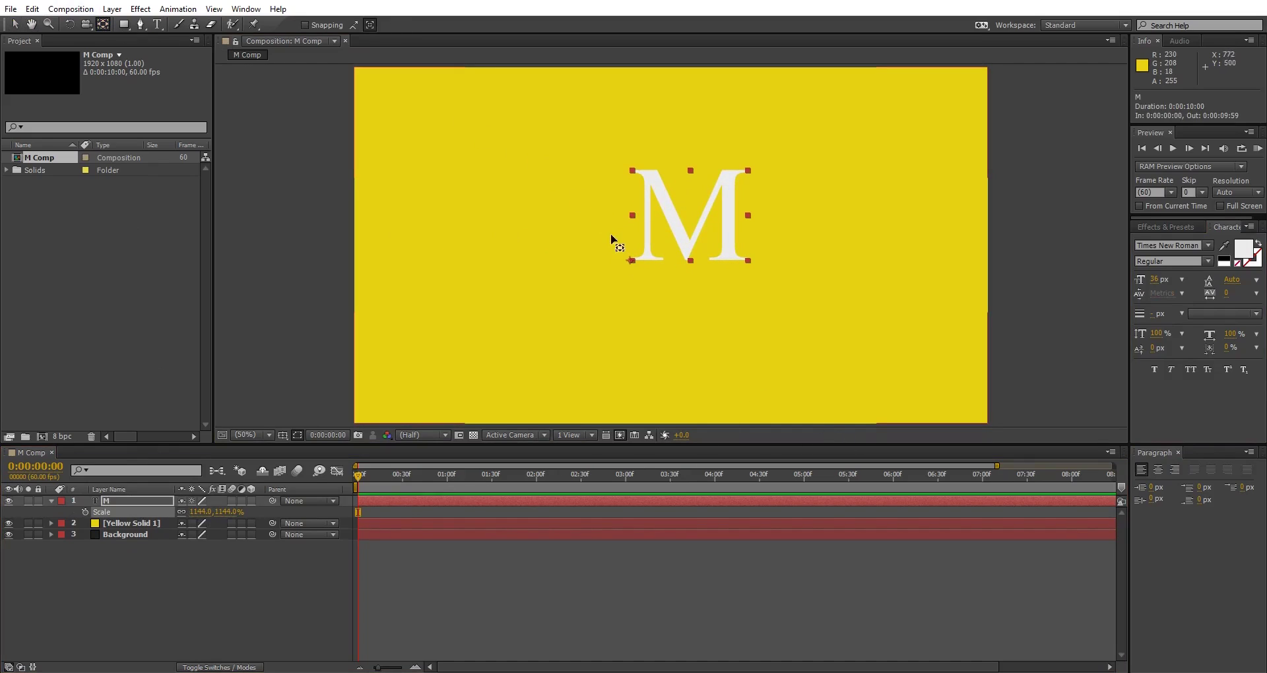
left_click_drag(630, 261, 688, 223)
left_click(15, 25)
left_click(246, 8)
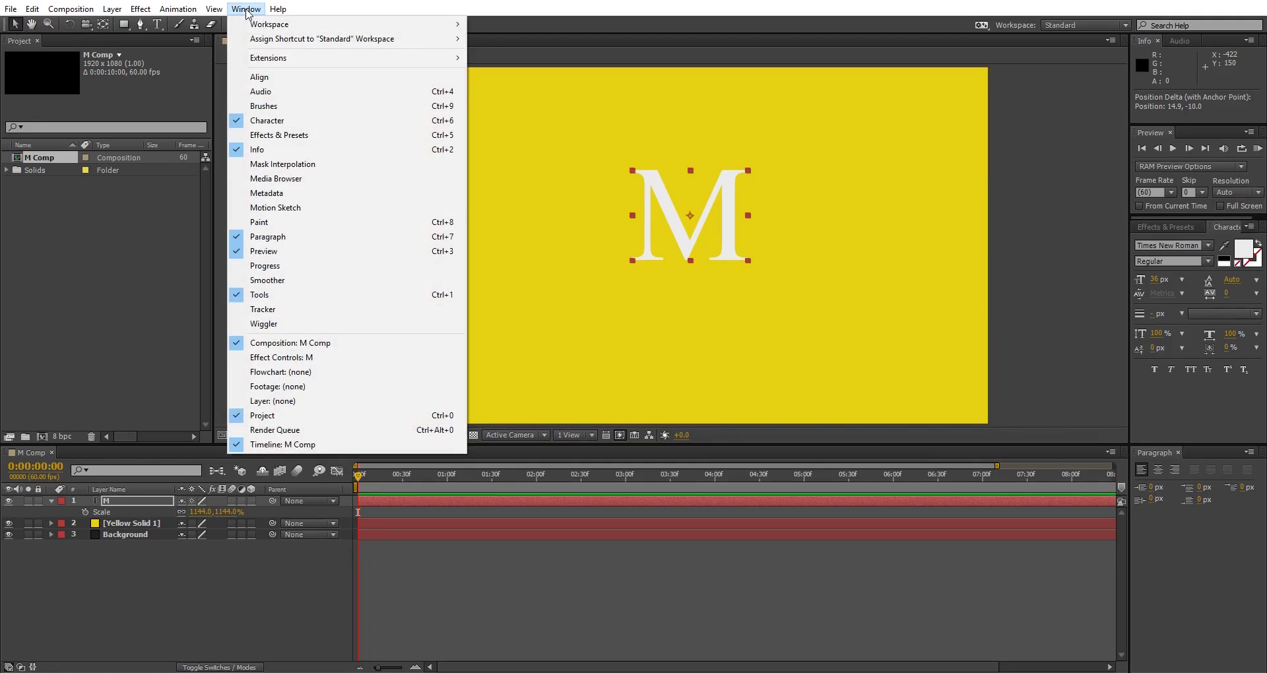
left_click(264, 78)
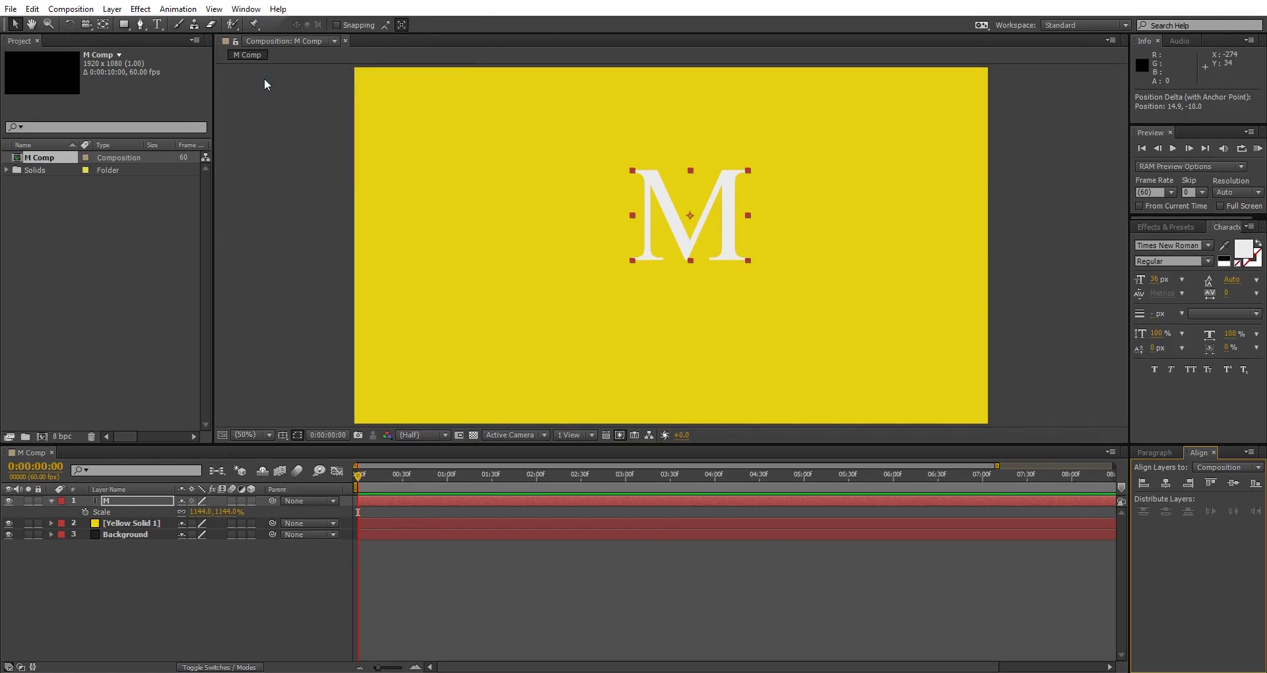
left_click(1166, 484)
left_click(1233, 484)
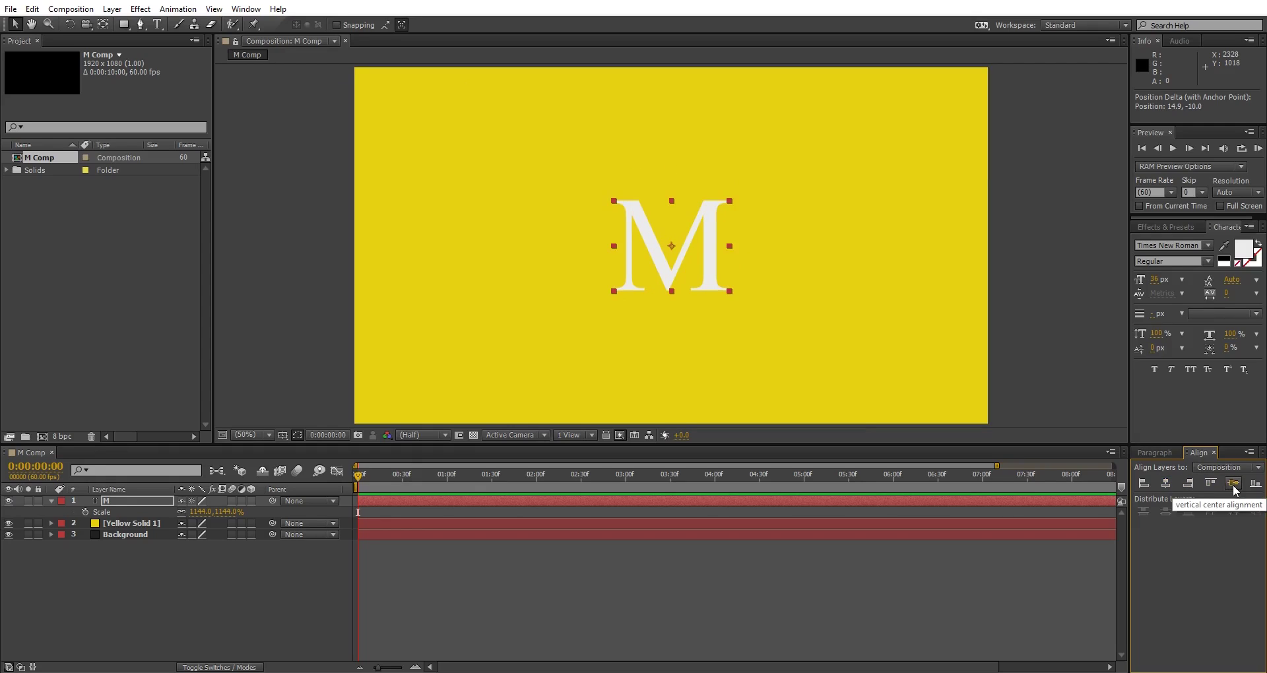
Edit the M text and cycle through fonts, including Verdana, in the Character panel
double_click(684, 264)
left_click(1190, 245)
key("Down")
key("Down")
key("Down")
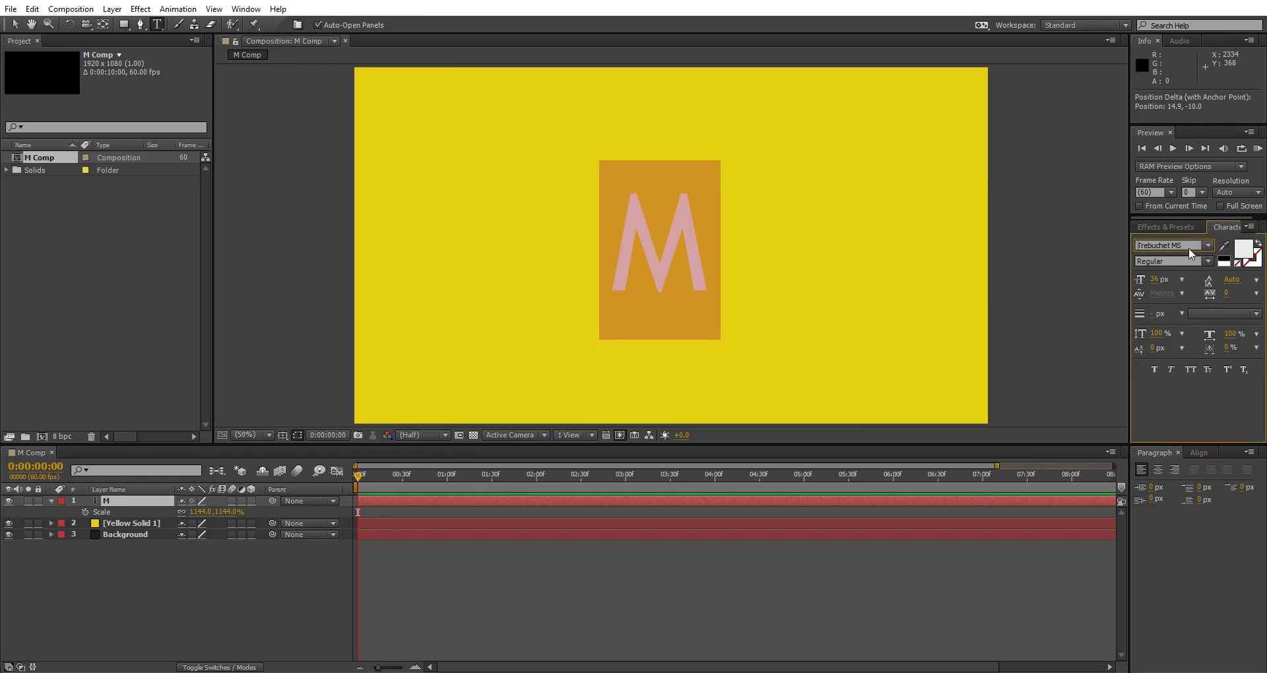
key("Down")
key("Down")
key("Down")
key("Down")
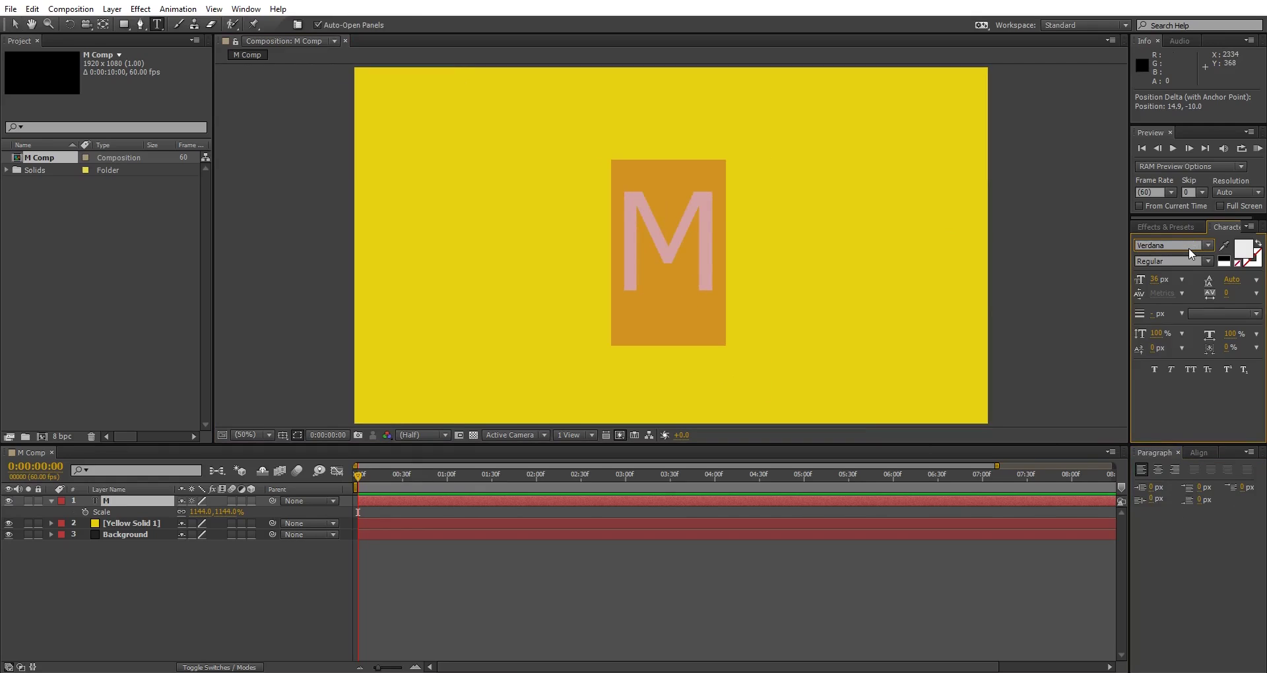
key("Up")
key("Down")
key("Down")
key("Down")
key("Down")
key("Down")
key("Down")
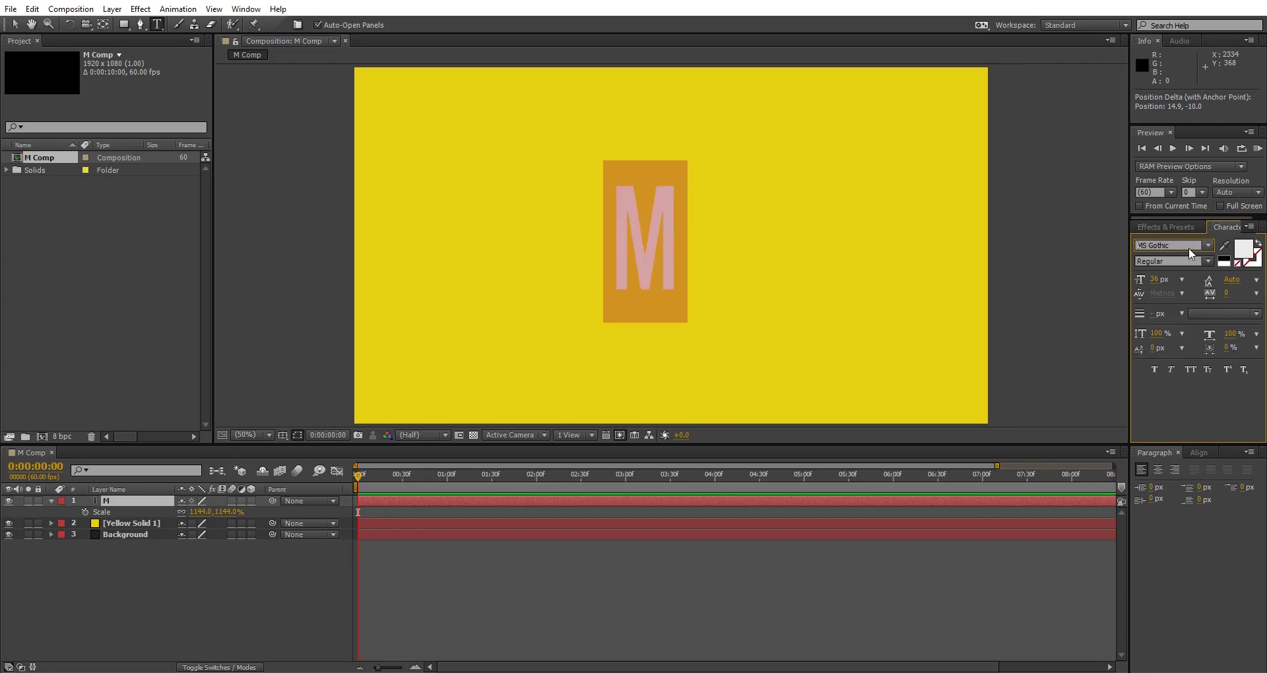
Set the M to MS UI Gothic, re-centre its anchor, and align it to the composition centre
left_click(1208, 261)
left_click(1208, 263)
left_click(15, 25)
left_click(103, 24)
left_click_drag(672, 246, 662, 244)
left_click(16, 24)
left_click(1199, 453)
left_click(1165, 482)
left_click(1234, 483)
Shrink the yellow solid to a box just framing the M
left_click(132, 523)
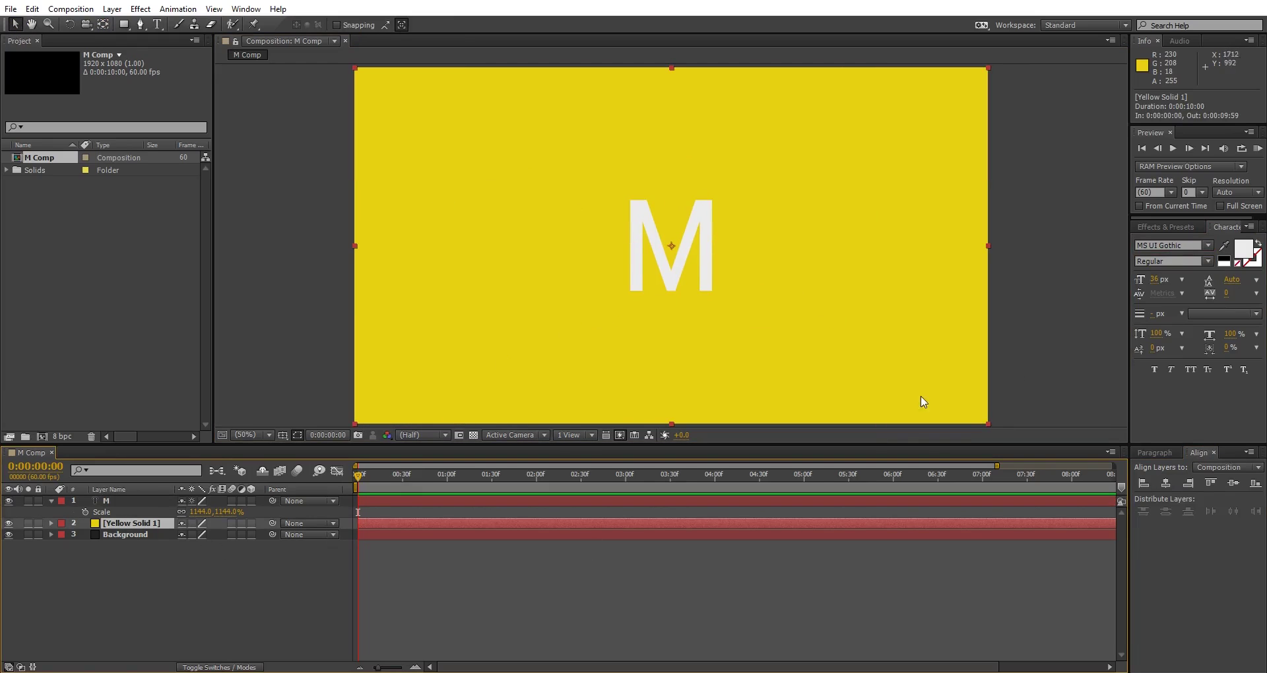
left_click_drag(988, 422, 717, 325)
key("slash")
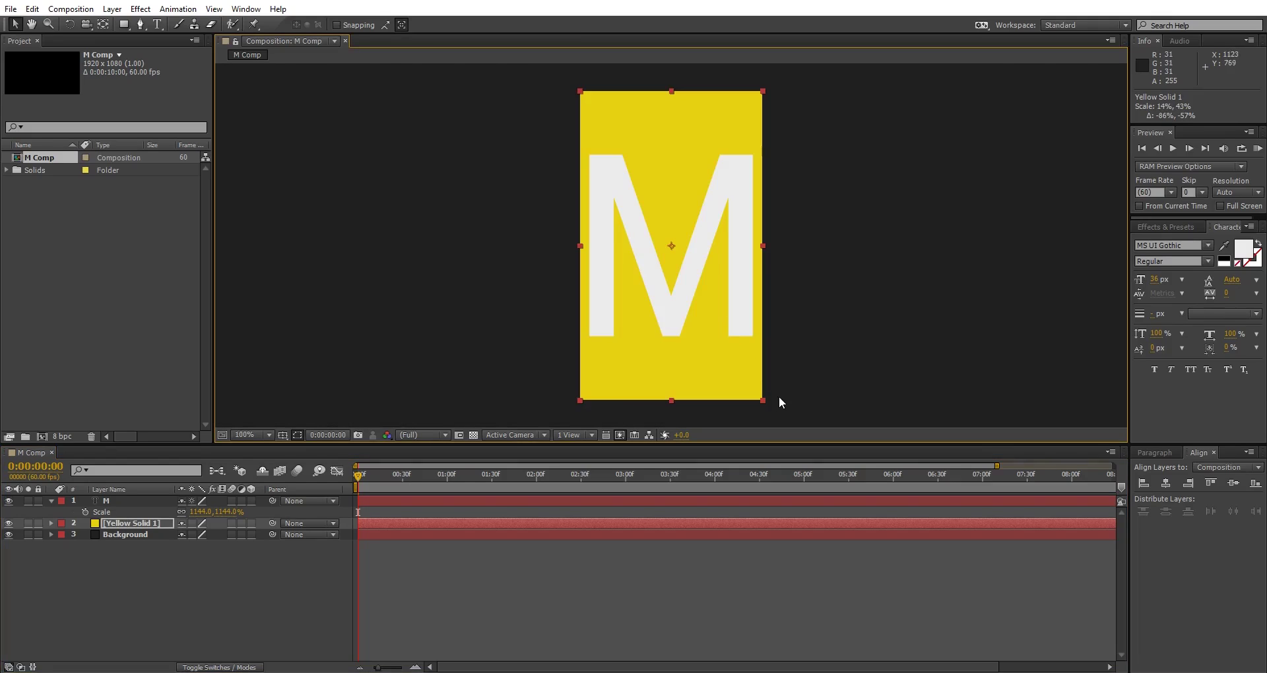
left_click_drag(762, 400, 751, 337)
left_click(700, 549)
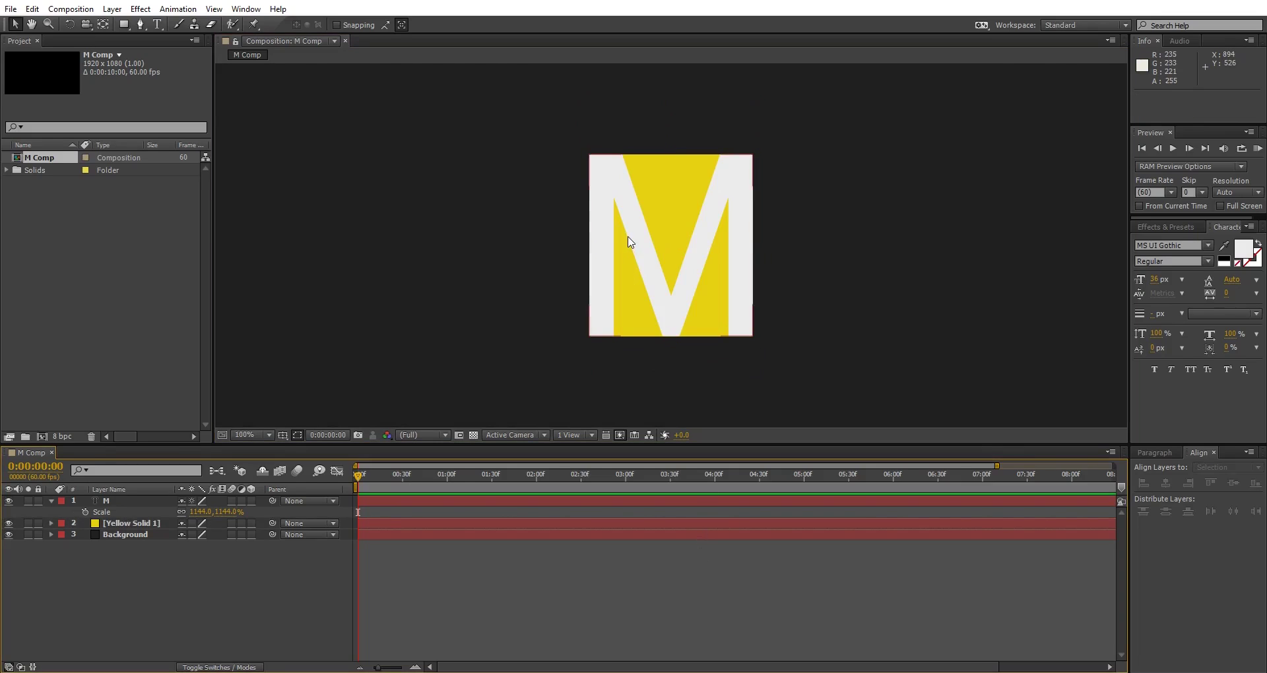
Start renaming the Yellow Solid 1 layer to M Solid
scroll(628, 241, "down", 1)
scroll(628, 242, "up", 1)
left_click(127, 524)
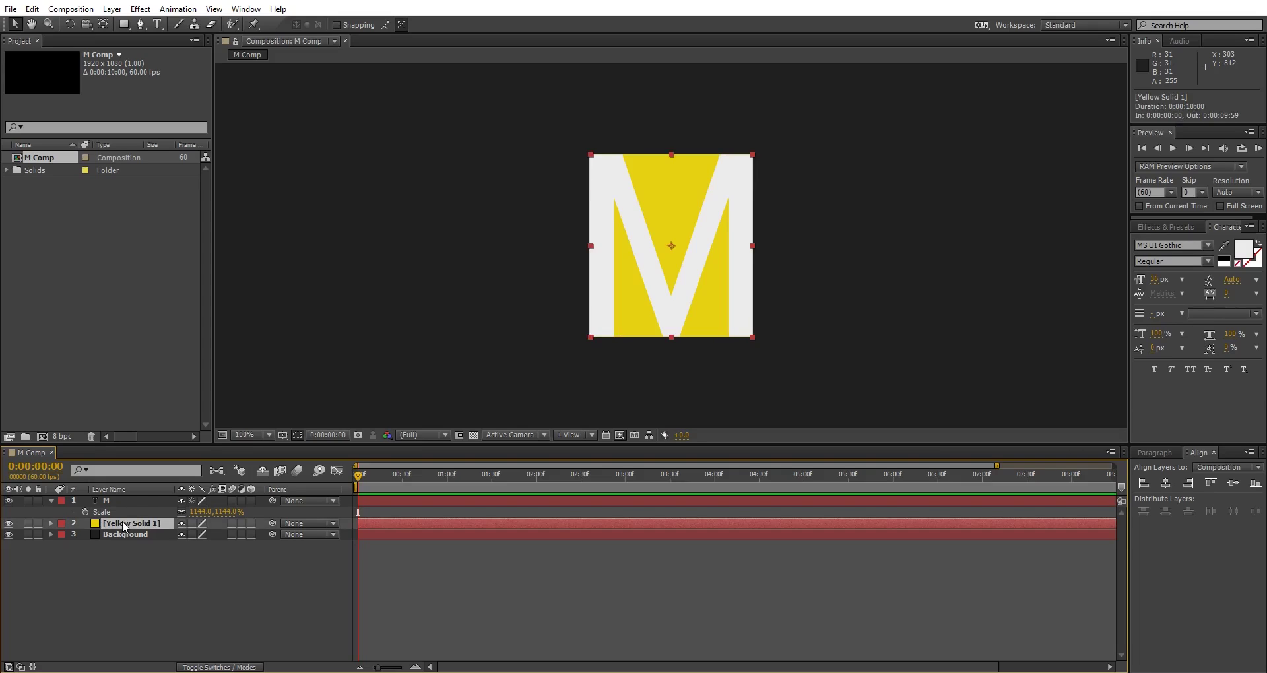
key("Return")
type("M Solid")
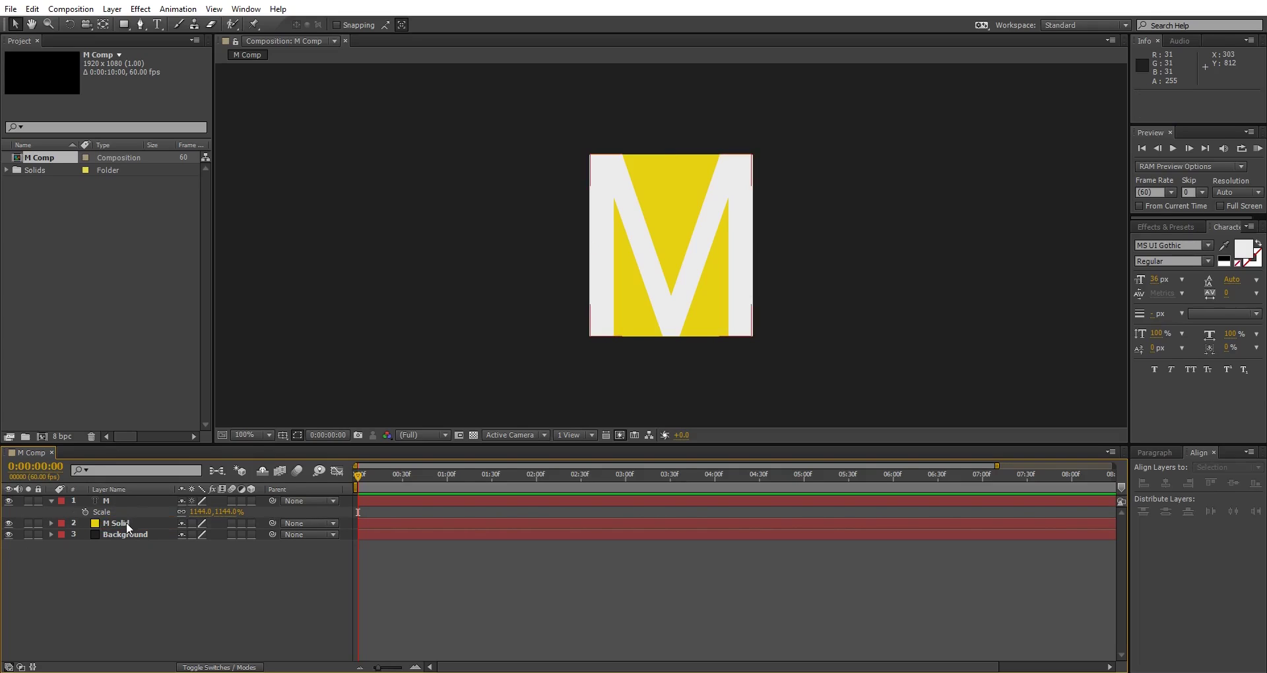
Finish naming the layer M Solid and add a full-layer rectangle mask to it
left_click(93, 568)
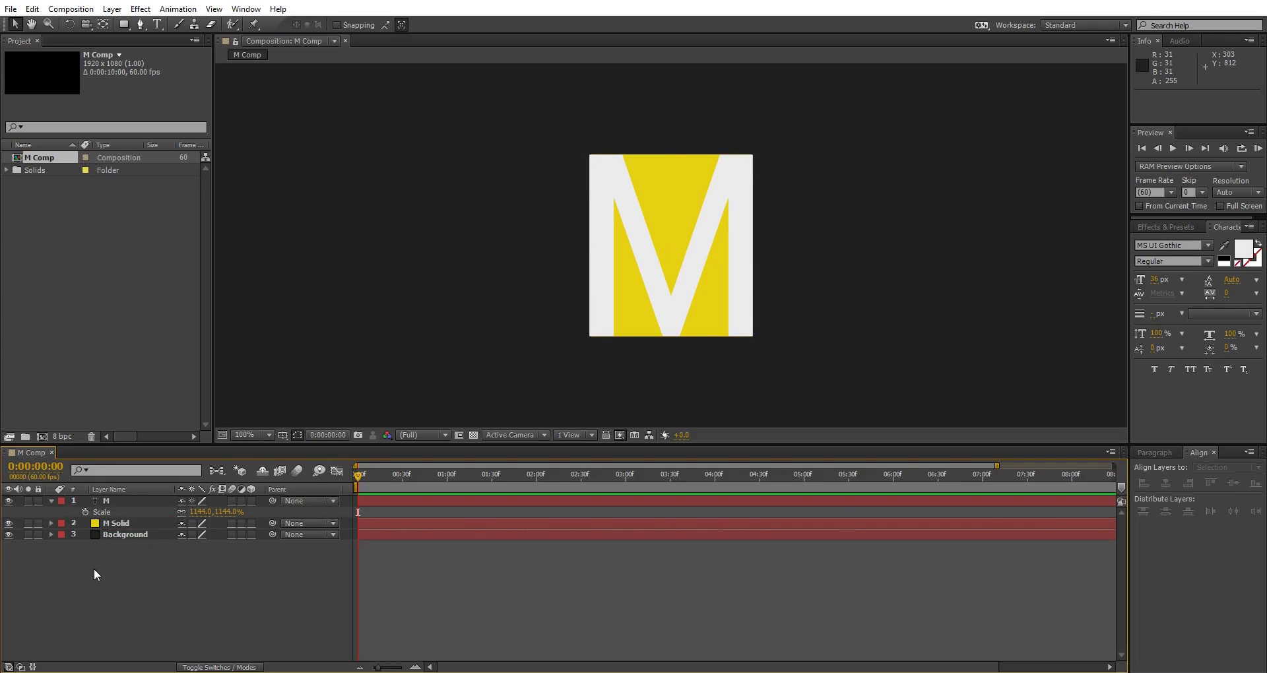
left_click(125, 524)
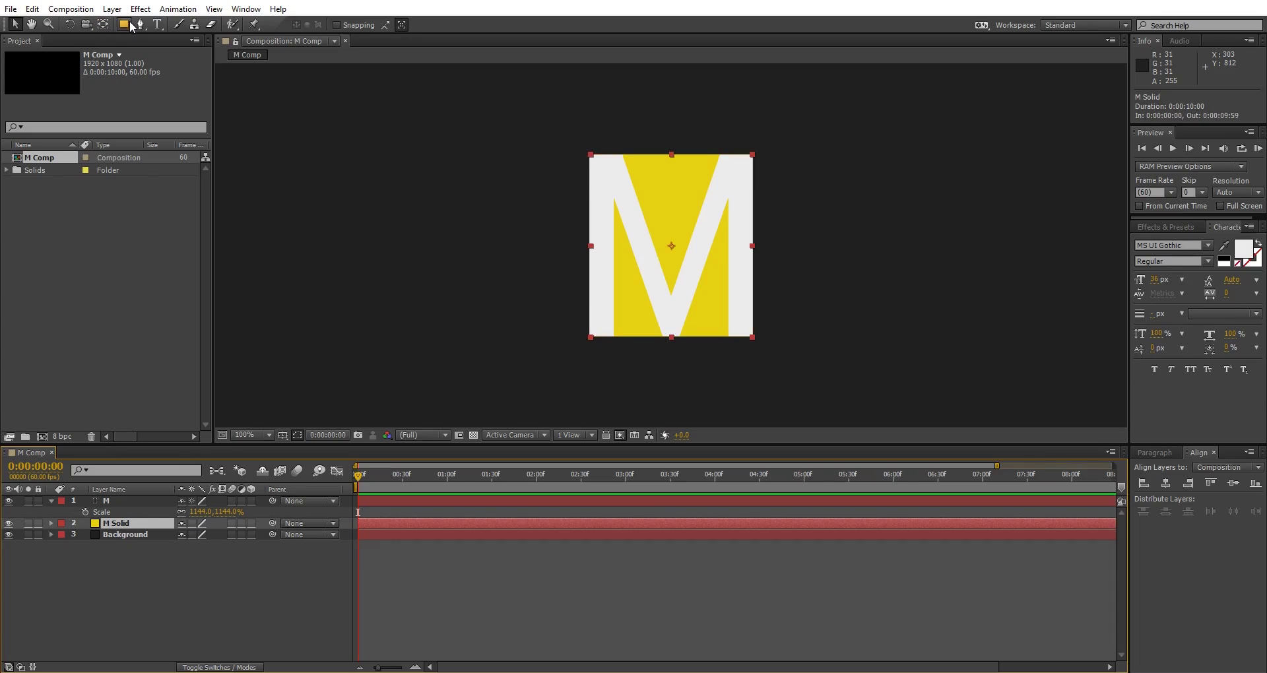
left_click_drag(125, 29, 156, 25)
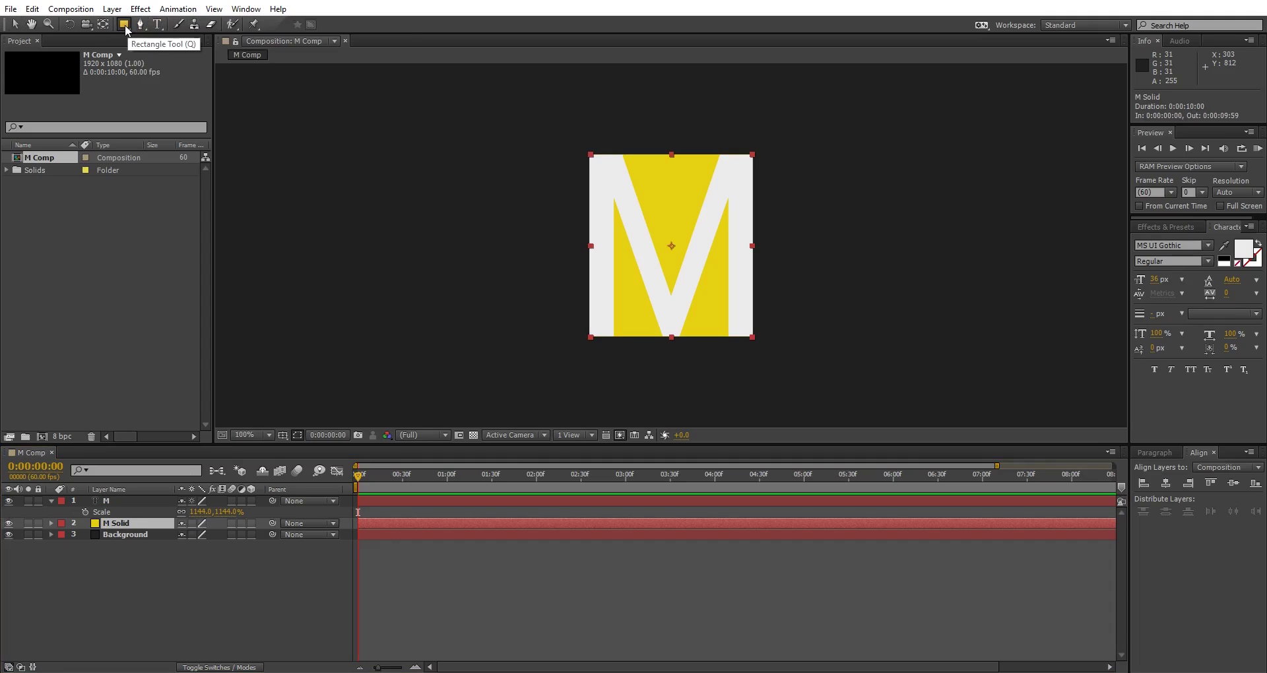
double_click(126, 26)
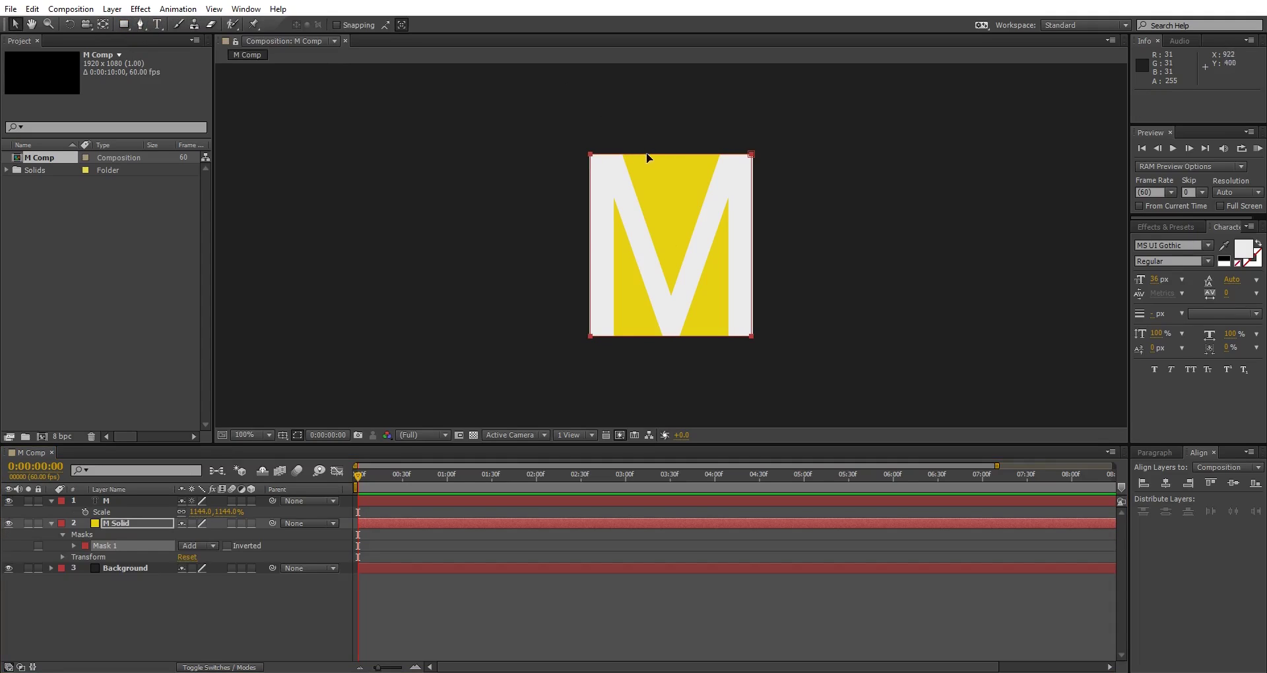
left_click(126, 523)
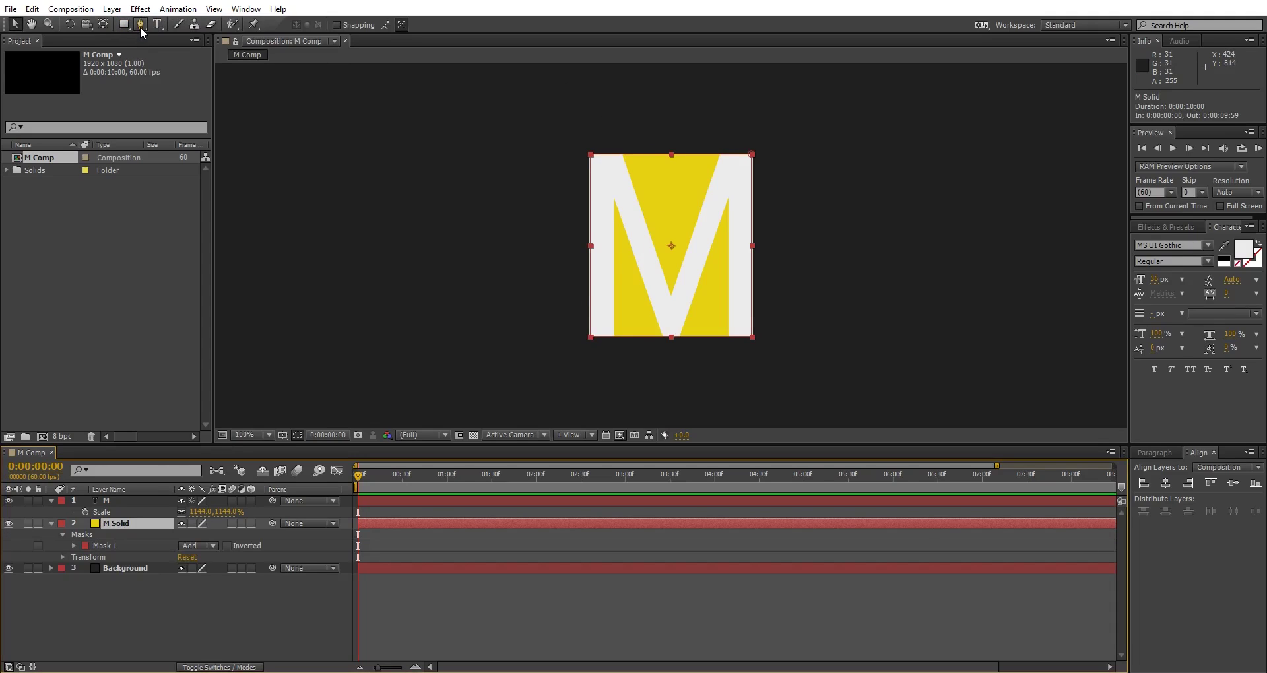
Add three mask points along the bottom edge of the M Solid mask
key("h")
scroll(585, 255, "up", 4)
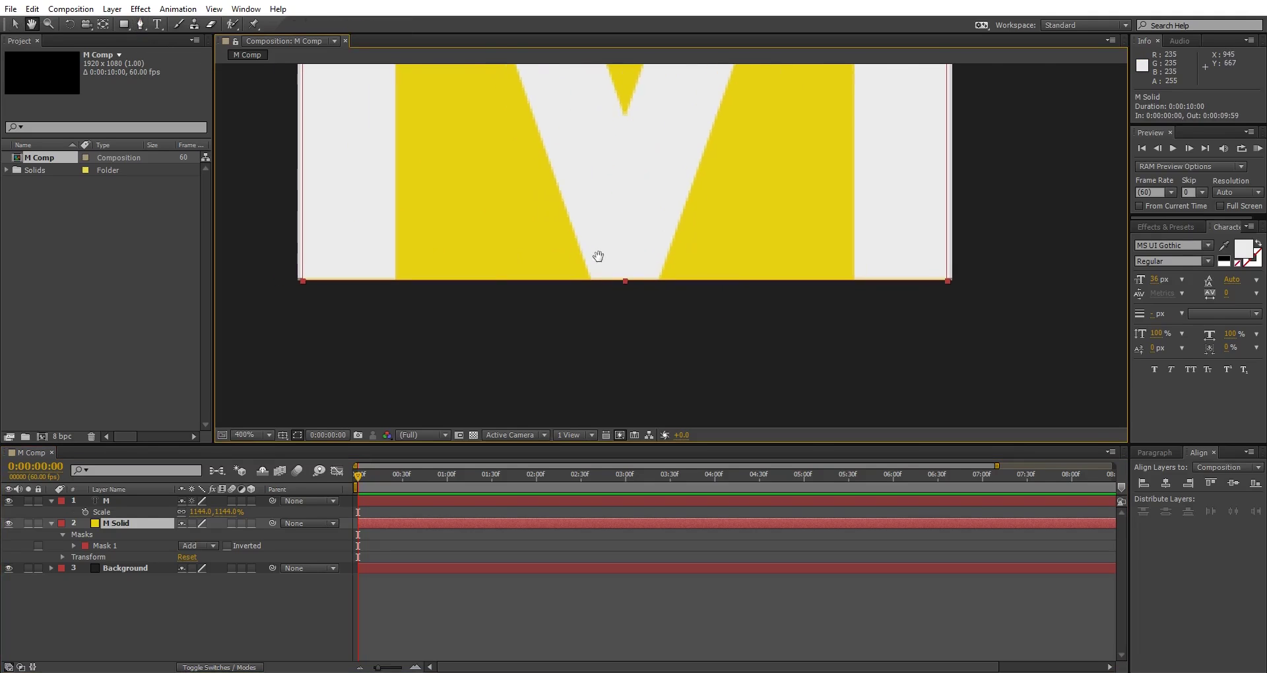
left_click_drag(603, 258, 711, 307)
key("g")
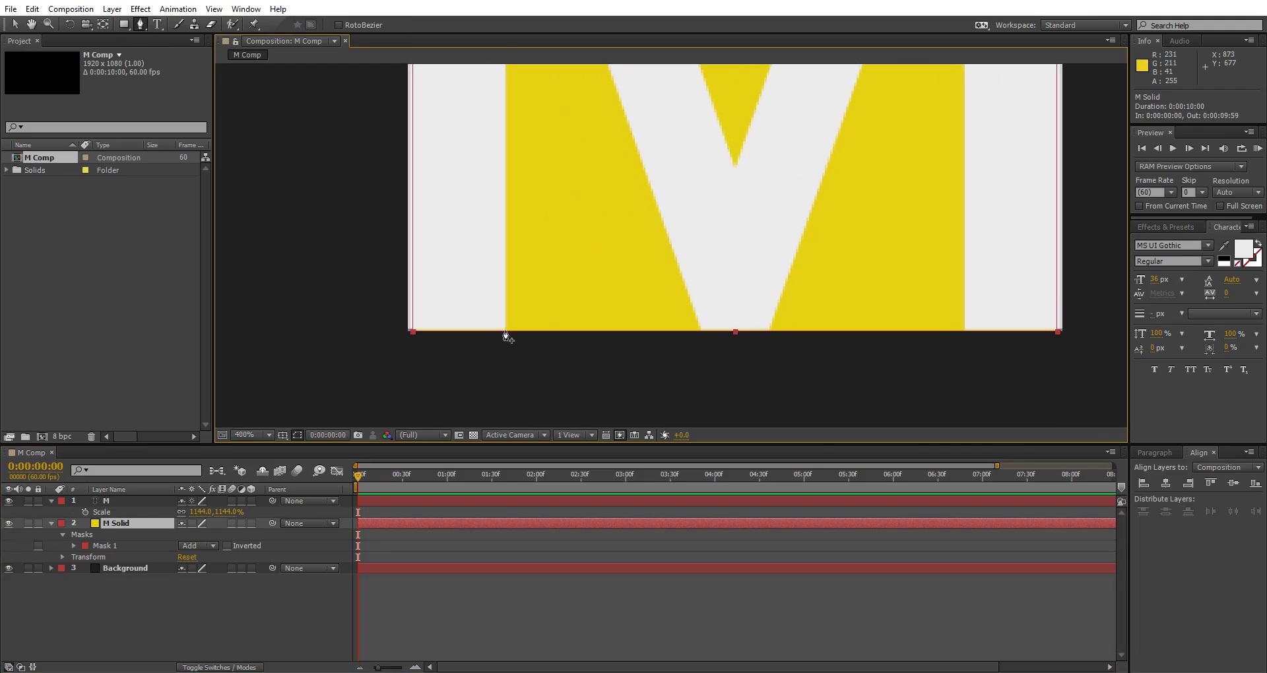
left_click(505, 331)
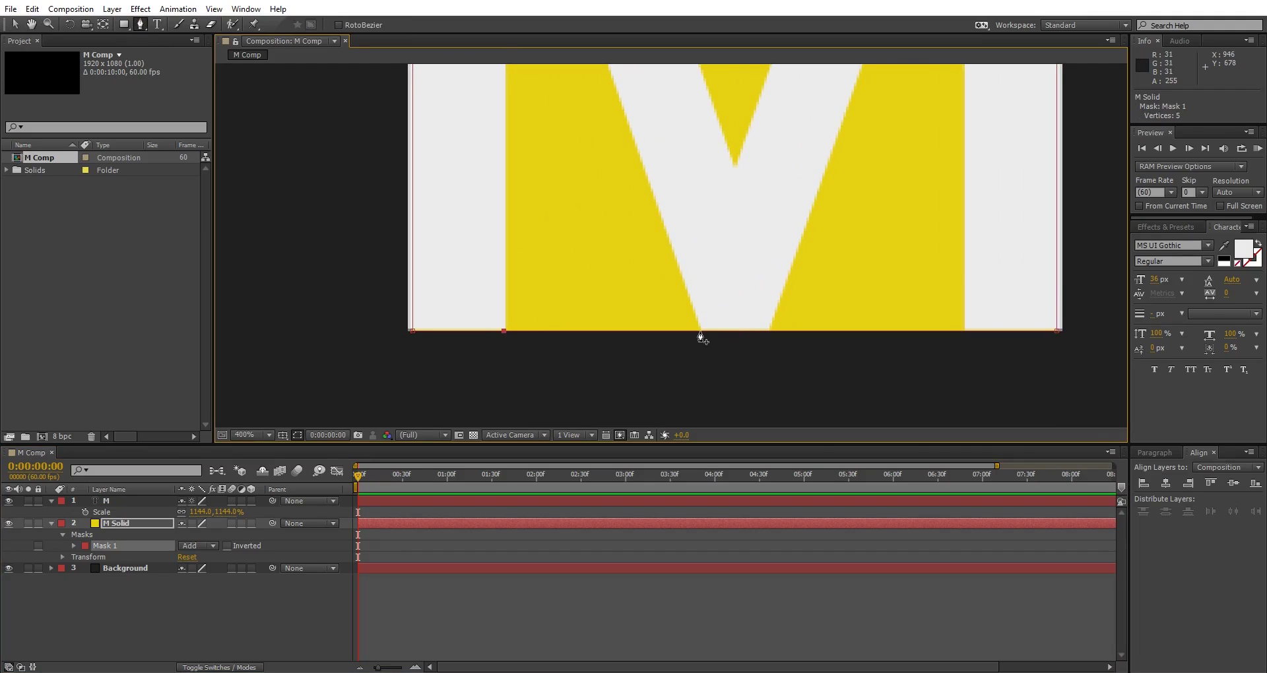
left_click(700, 332)
left_click(964, 331)
Add two mask points along the top edge of the mask
left_click_drag(938, 254, 870, 421)
left_click_drag(863, 225, 873, 380)
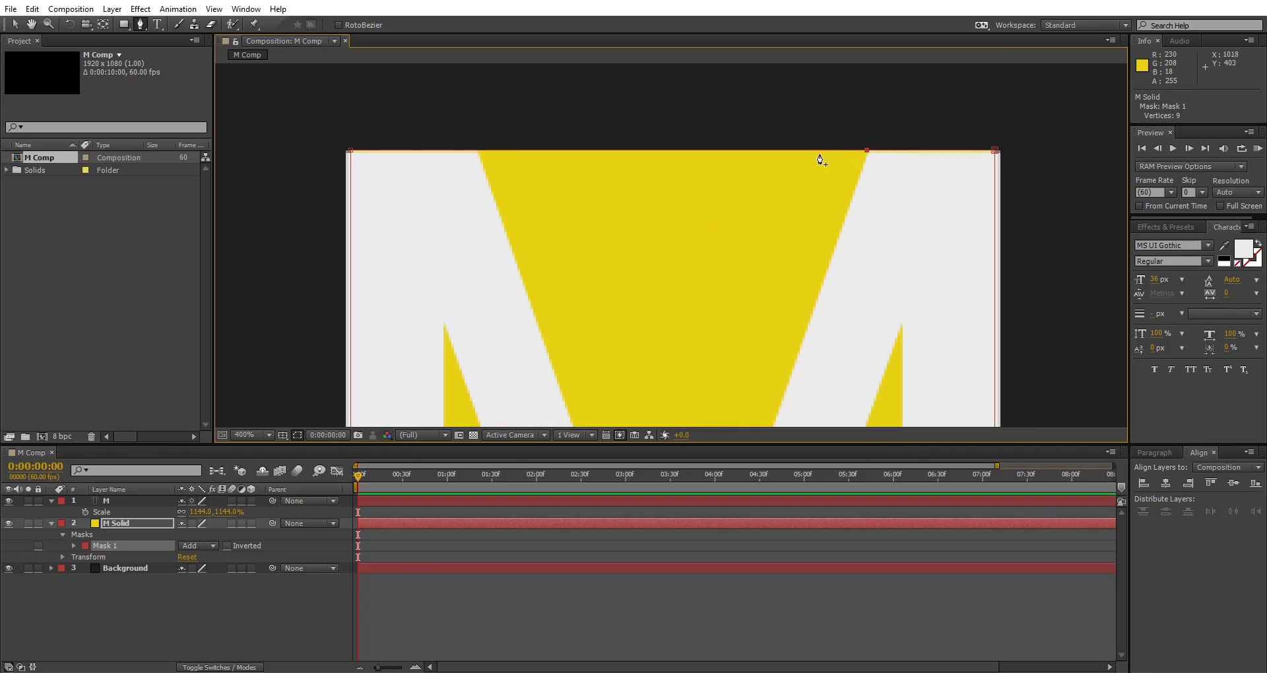
left_click_drag(716, 172, 882, 212)
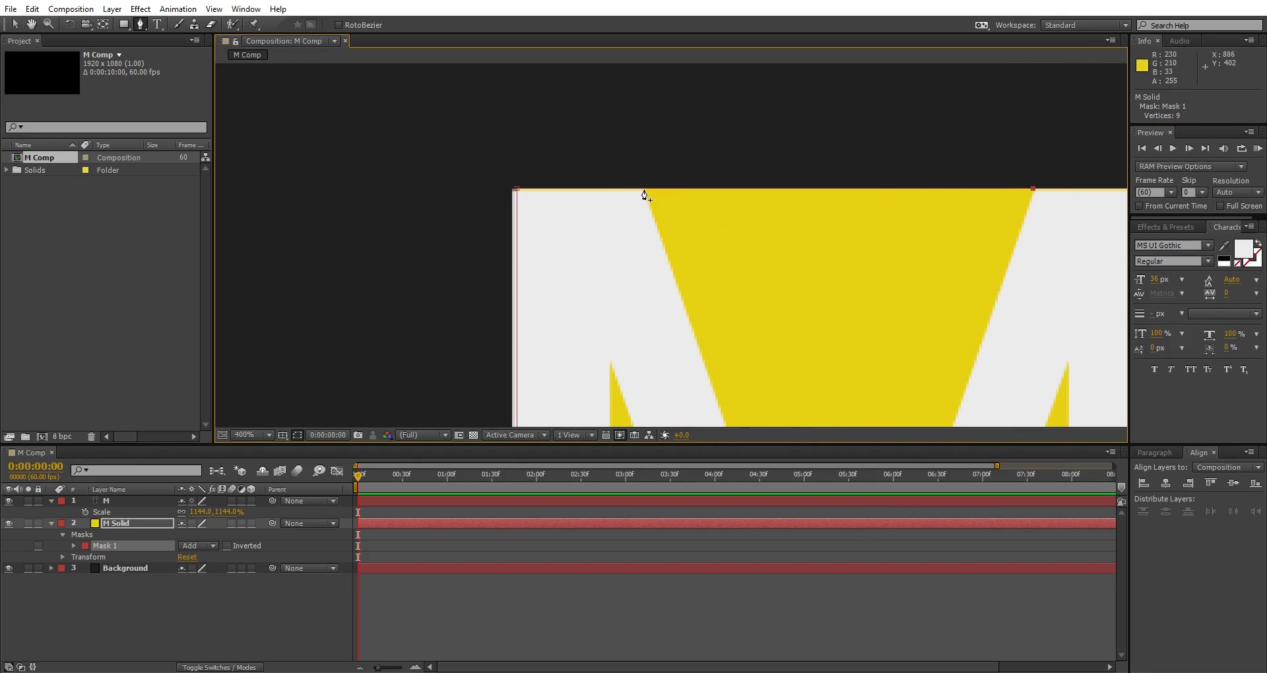
left_click(644, 191)
key("space")
left_click_drag(540, 319, 479, 240)
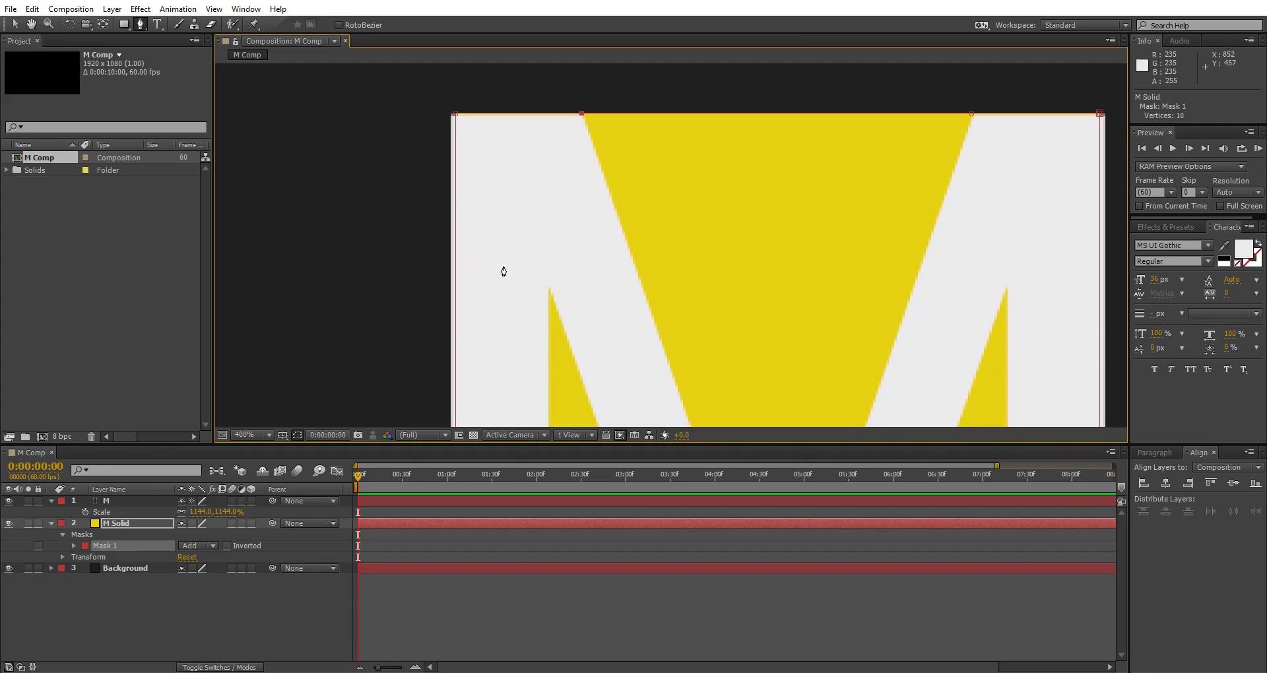
left_click(781, 115)
Add two more mask points on the bottom edge and return to the Selection tool
left_click_drag(783, 209, 743, 149)
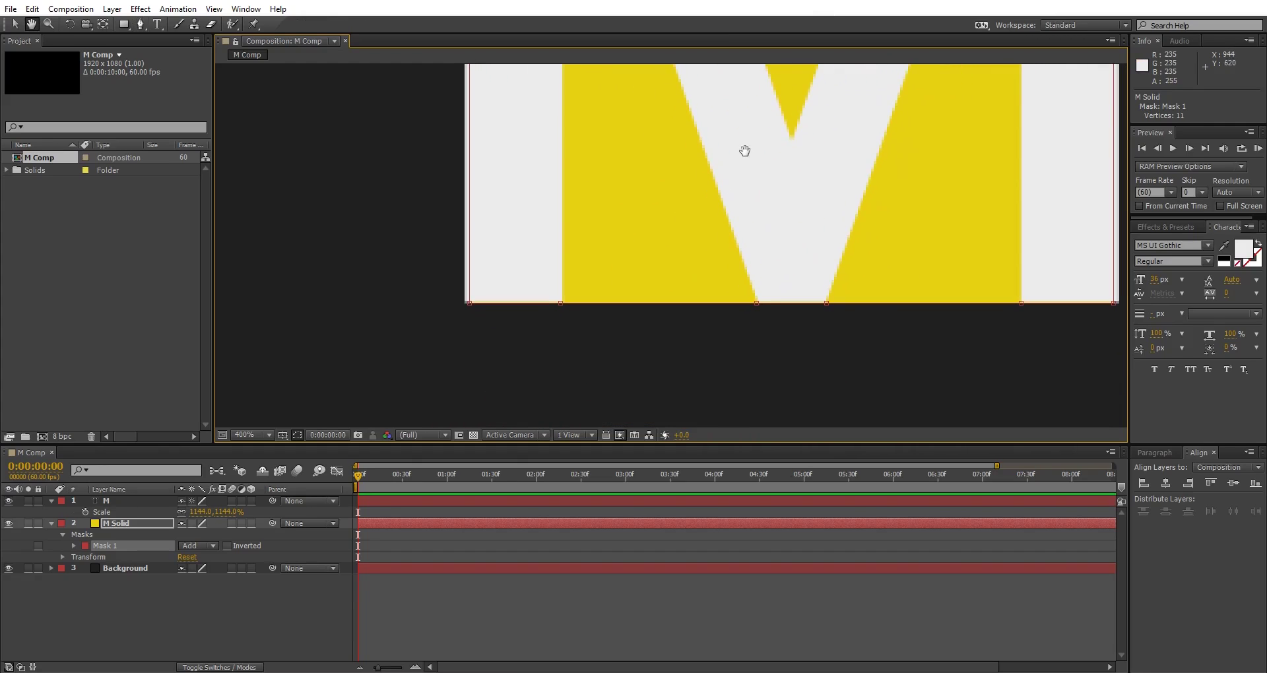
left_click(646, 304)
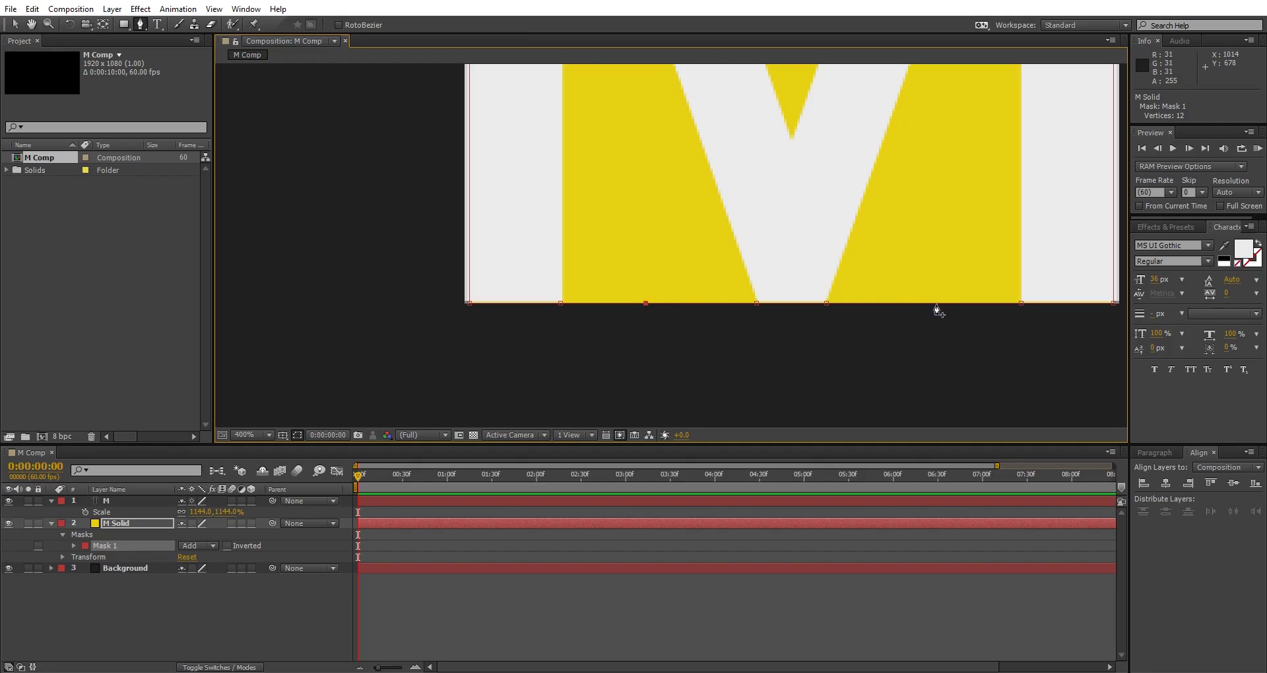
left_click(937, 304)
left_click(16, 25)
left_click(132, 522)
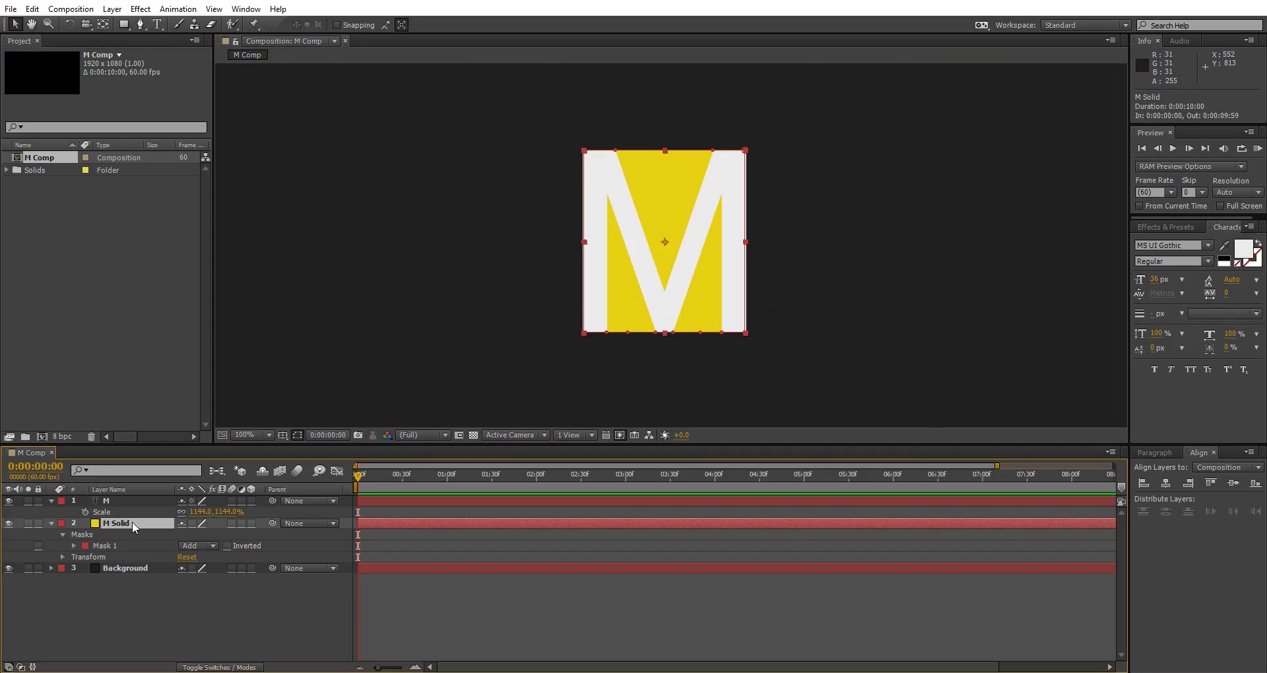
Set a Mask Path keyframe at exactly 1 second
left_click(73, 545)
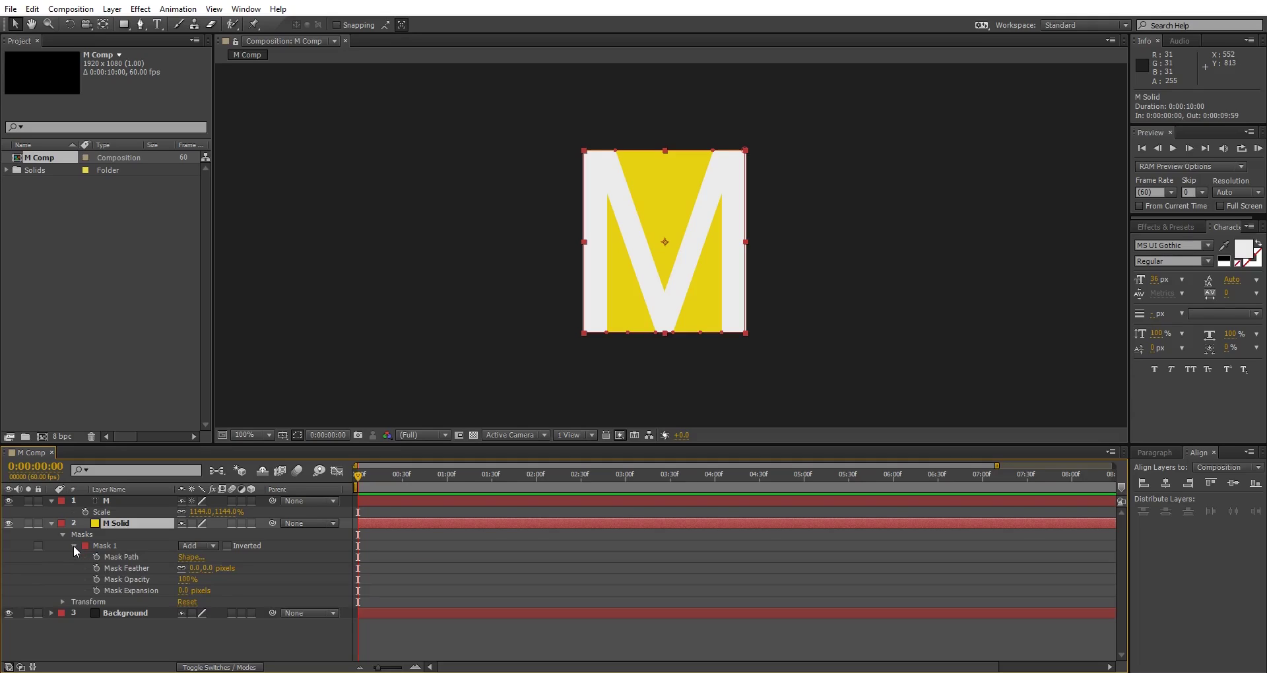
left_click(430, 481)
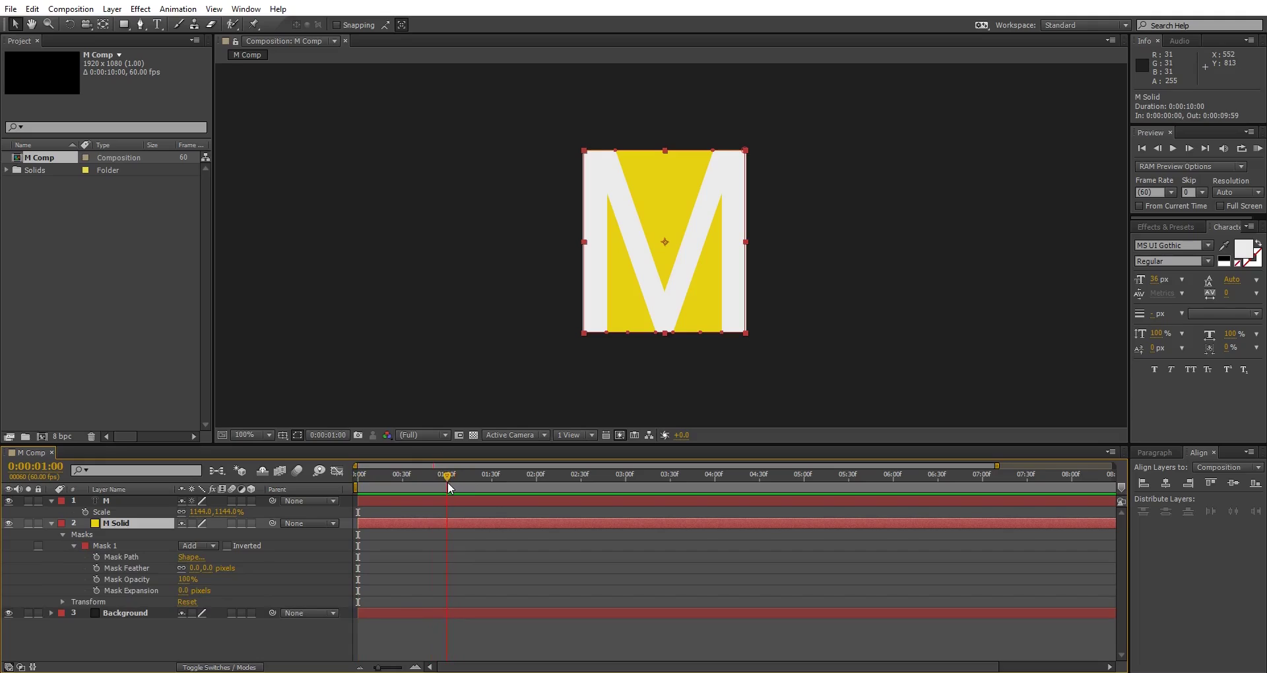
left_click_drag(447, 482, 448, 481)
left_click(97, 558)
At 1:40, pull a bottom mask point up the M's left stroke
left_click_drag(447, 481, 500, 487)
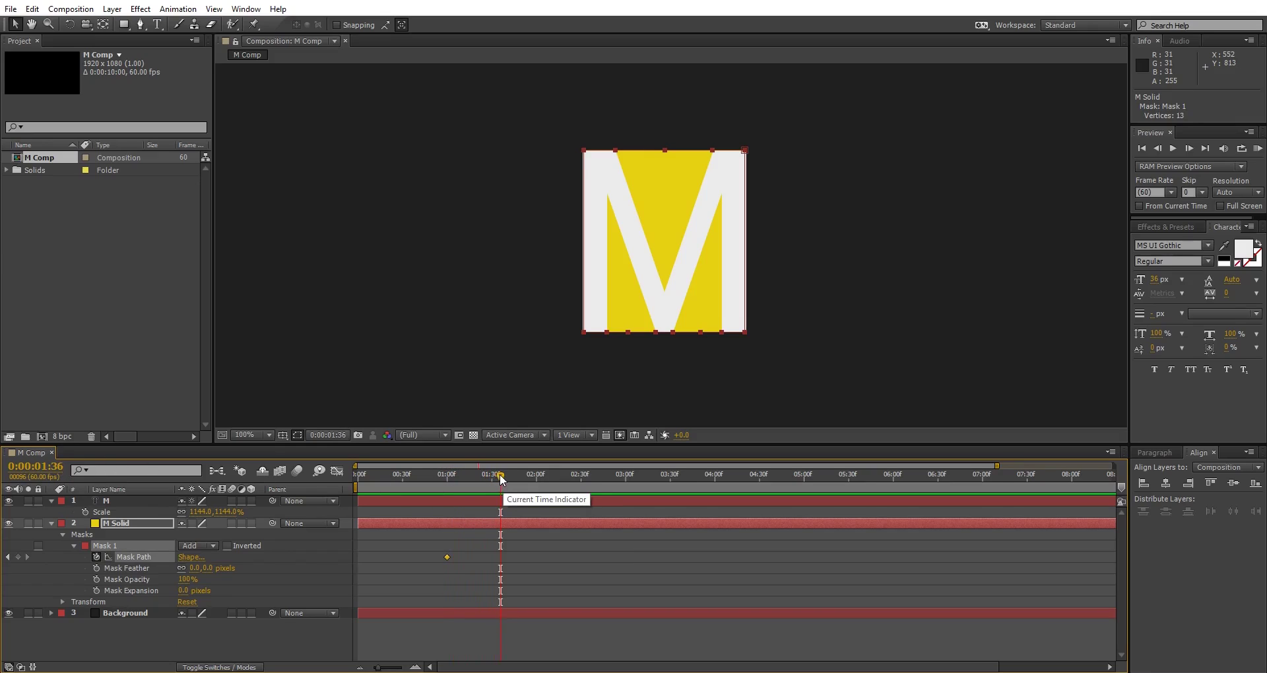
left_click_drag(500, 484, 510, 483)
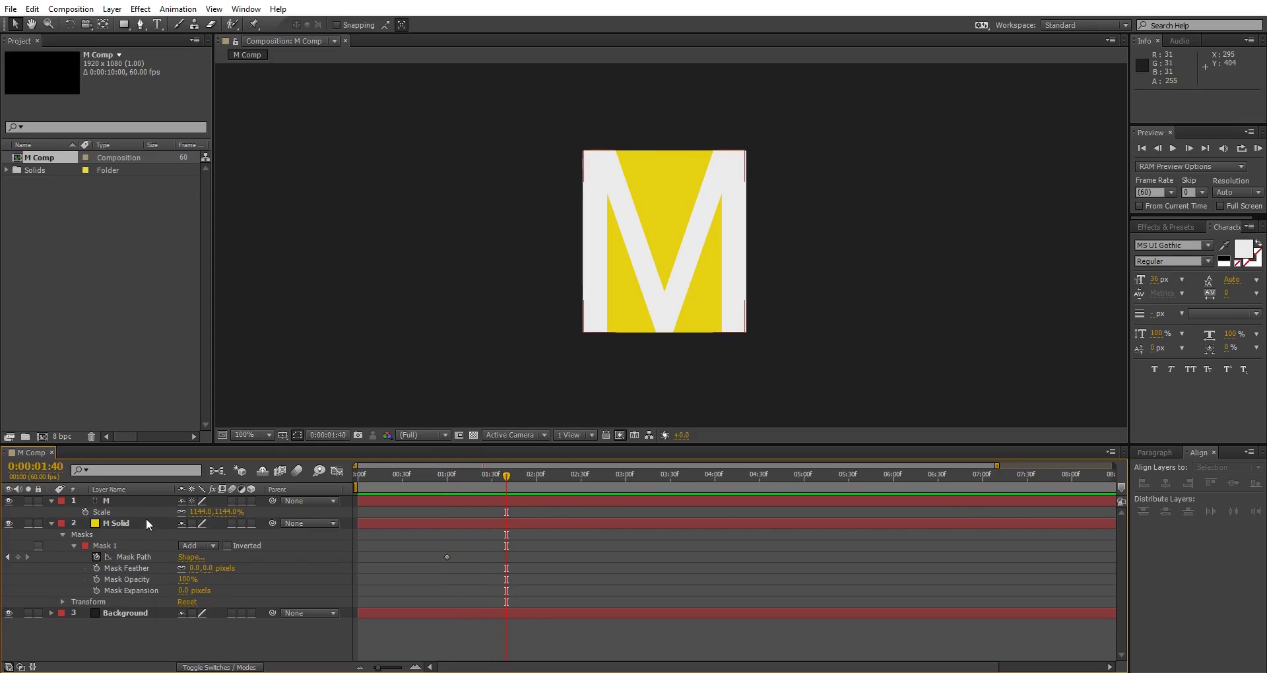
left_click(137, 523)
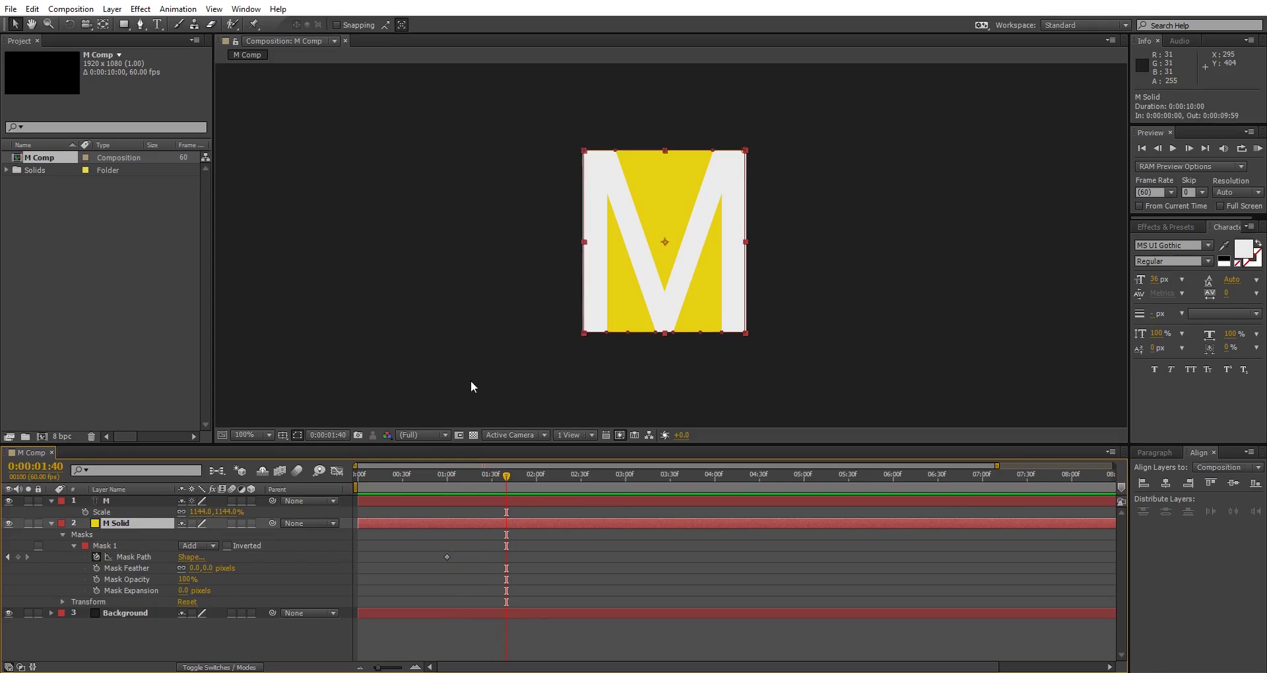
left_click(627, 335)
left_click_drag(627, 319, 607, 199)
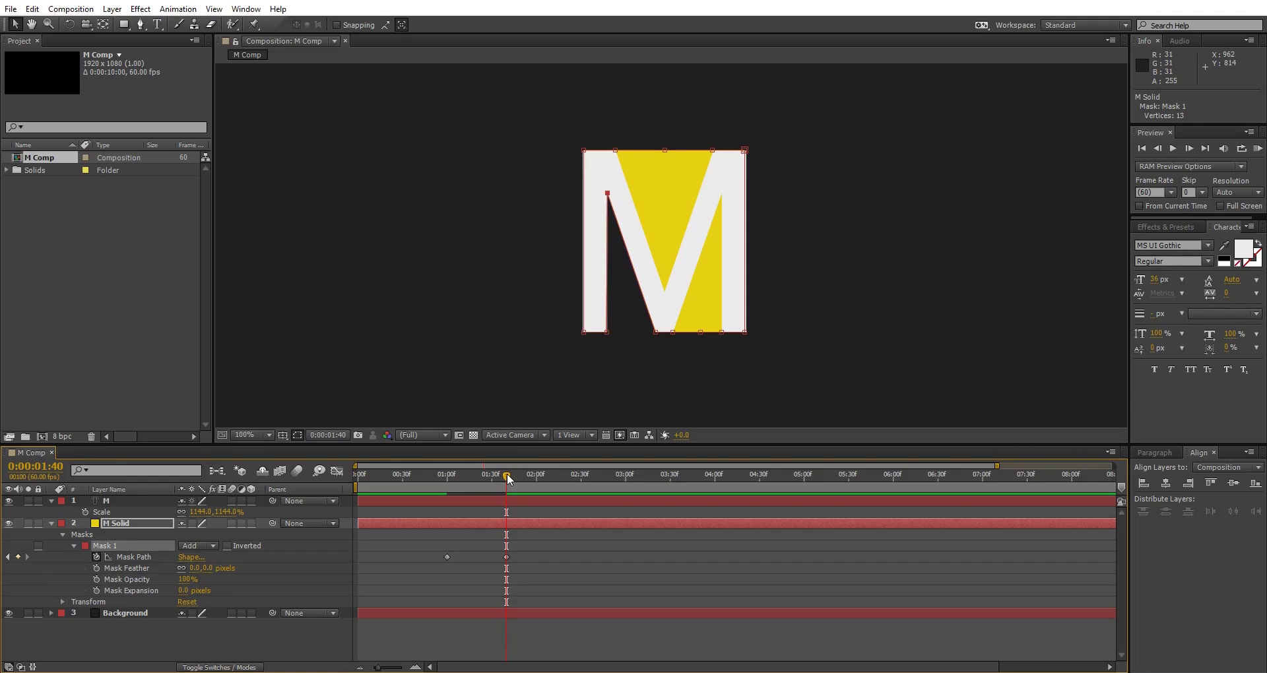
At 2:20, pull the top-middle mask point down into the M's V
left_click_drag(507, 473, 567, 488)
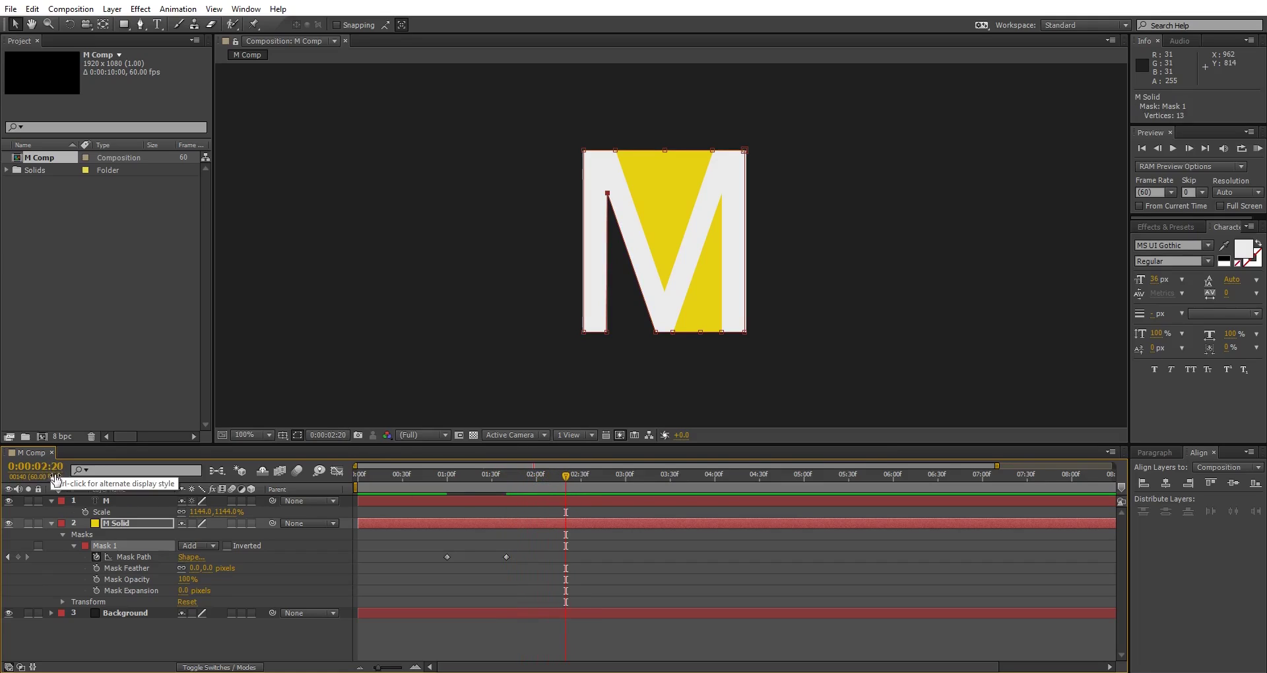
left_click(421, 525)
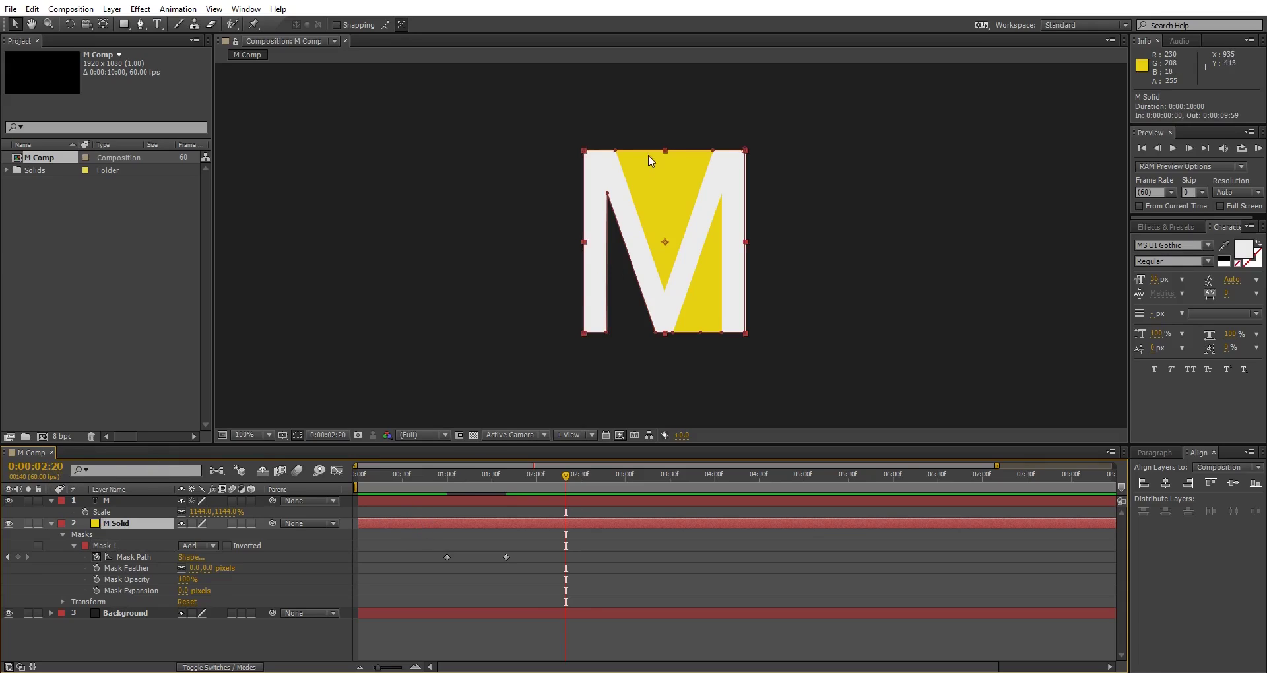
left_click_drag(667, 152, 667, 223)
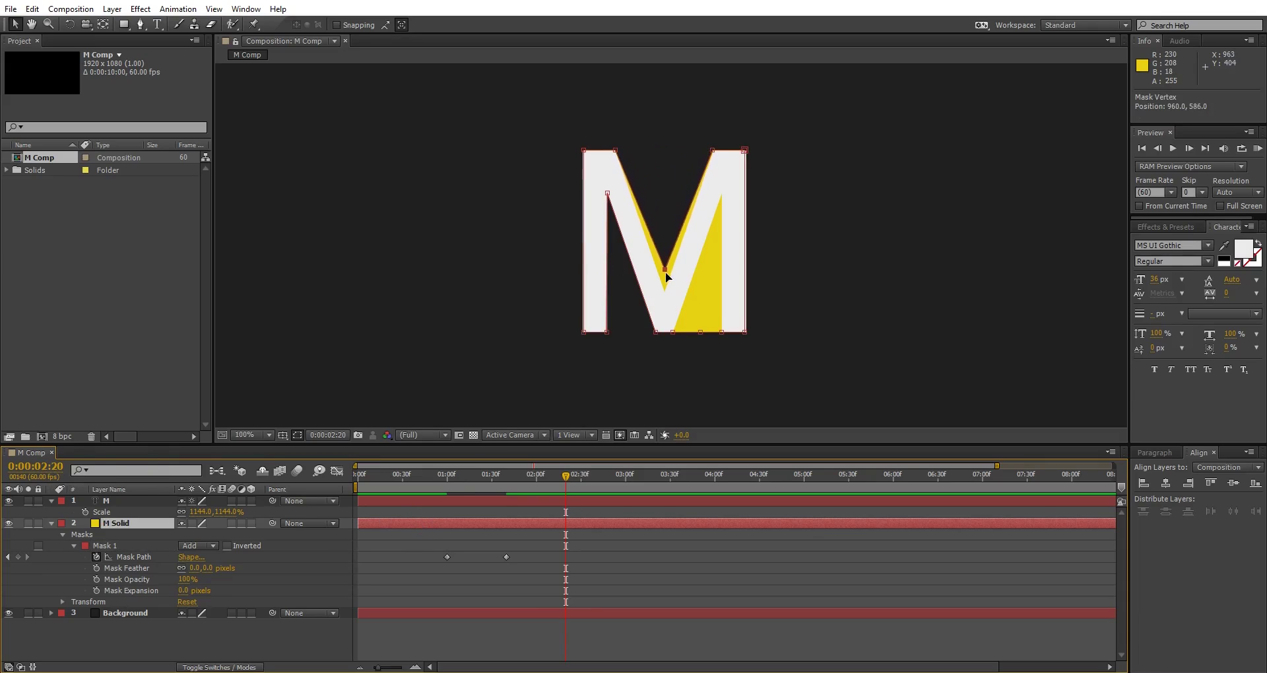
left_click_drag(665, 289, 667, 296)
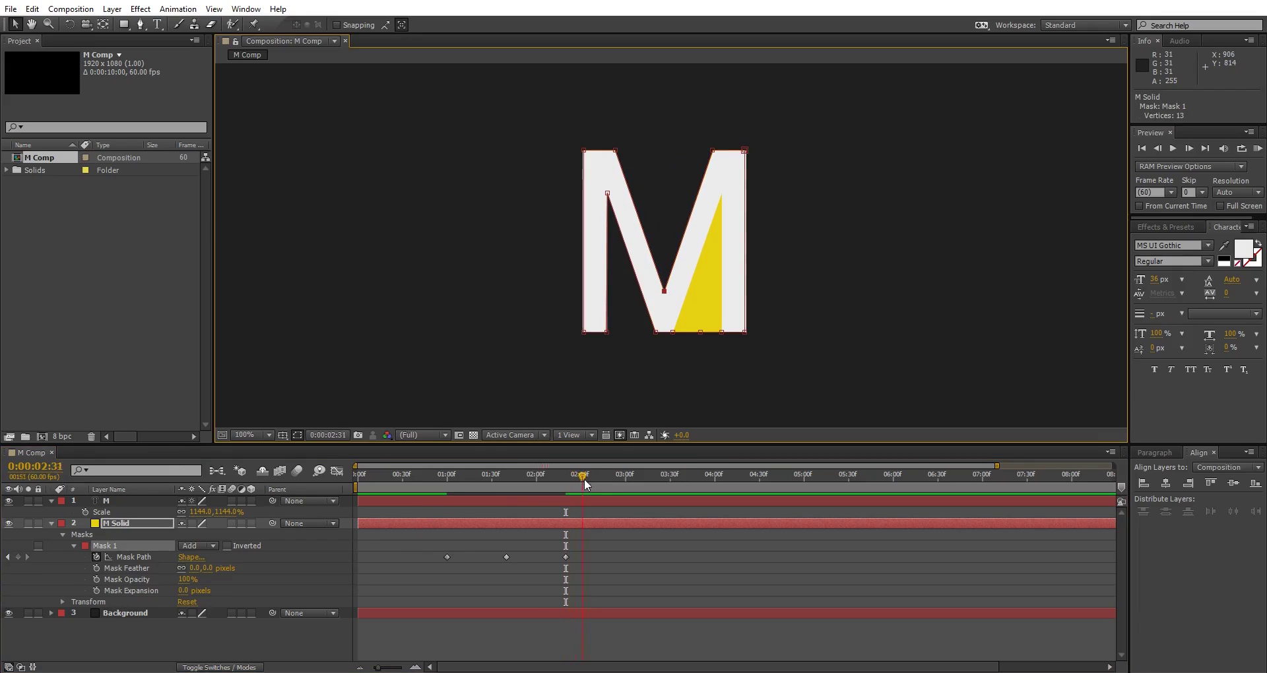
At 3:00, pull a bottom mask point up to hide the yellow, then select all four keyframes
left_click_drag(619, 484, 627, 485)
left_click_drag(700, 332, 721, 198)
left_click_drag(655, 545, 557, 570)
left_click_drag(457, 568, 438, 565)
Apply Easy Ease to the mask path keyframes, raise influence to about 76% in the Graph Editor, and preview
right_click(447, 556)
mouse_move(487, 546)
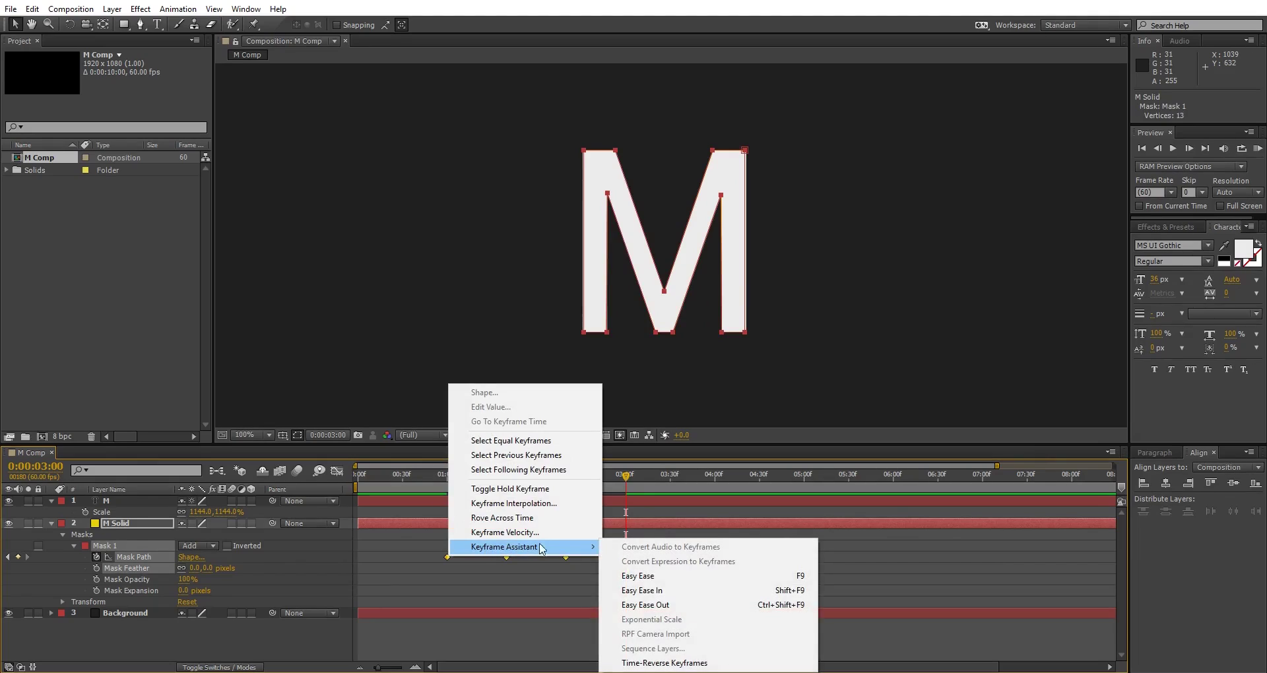
left_click(642, 576)
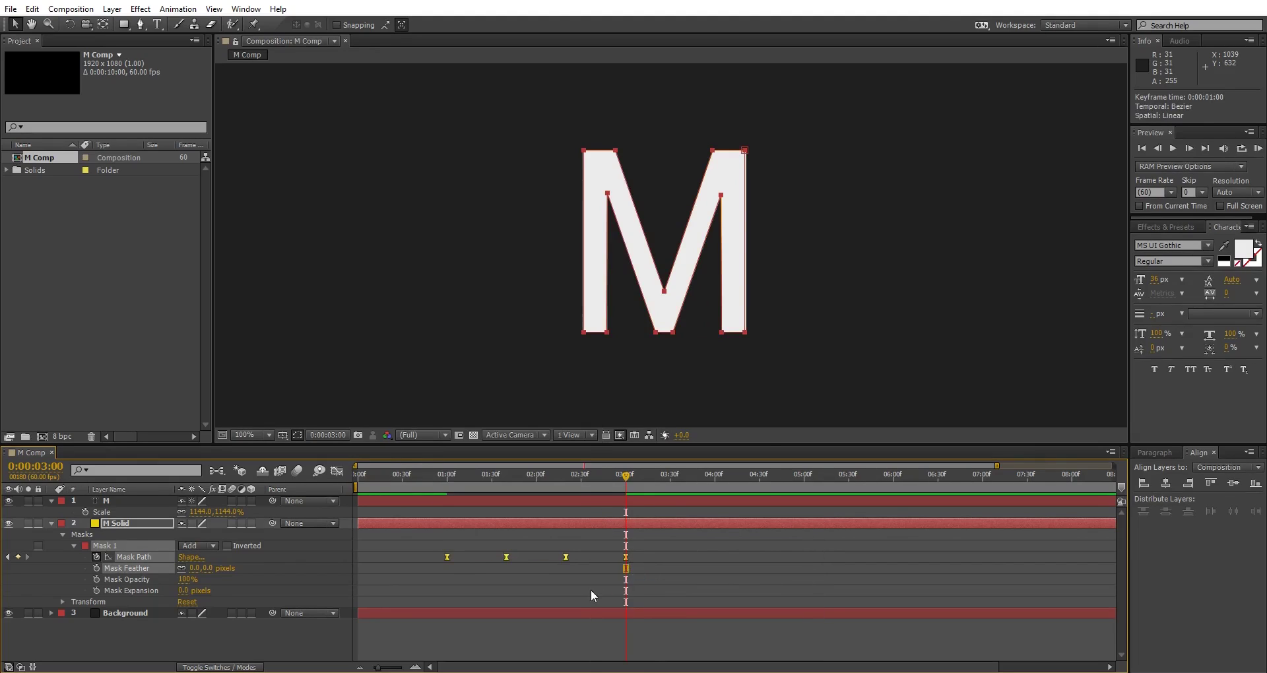
left_click(336, 471)
left_click(133, 557)
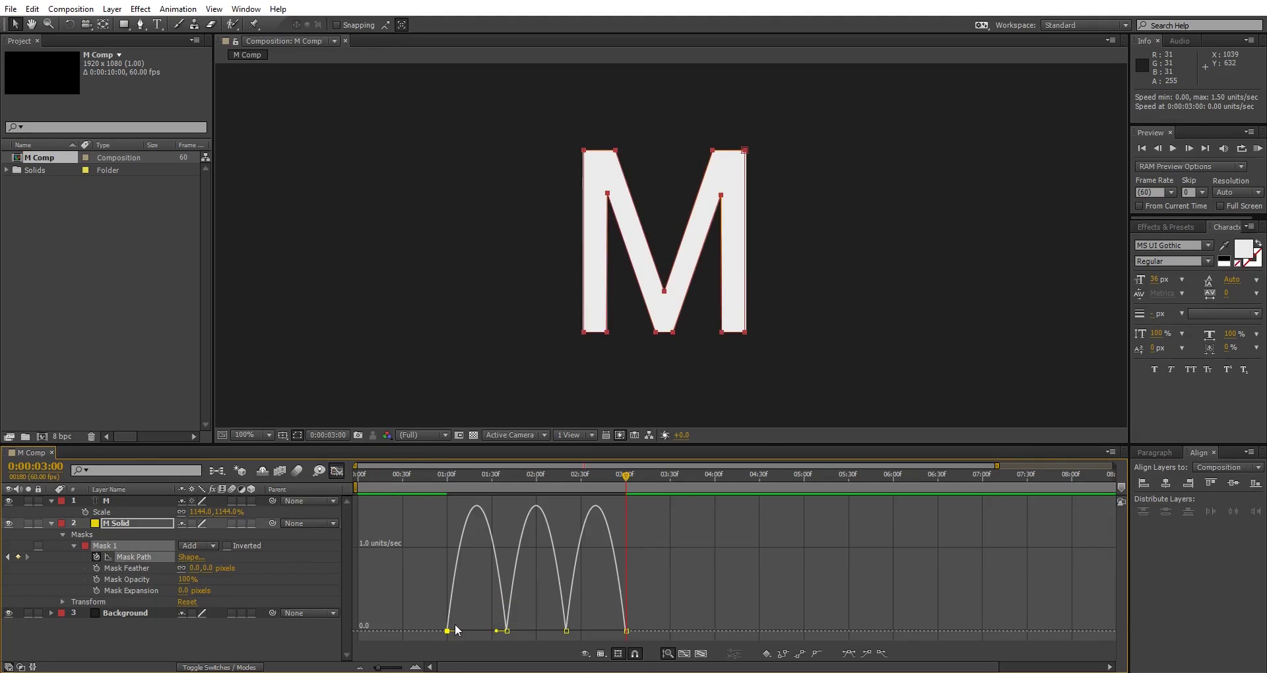
left_click_drag(495, 631, 603, 632)
key("space")
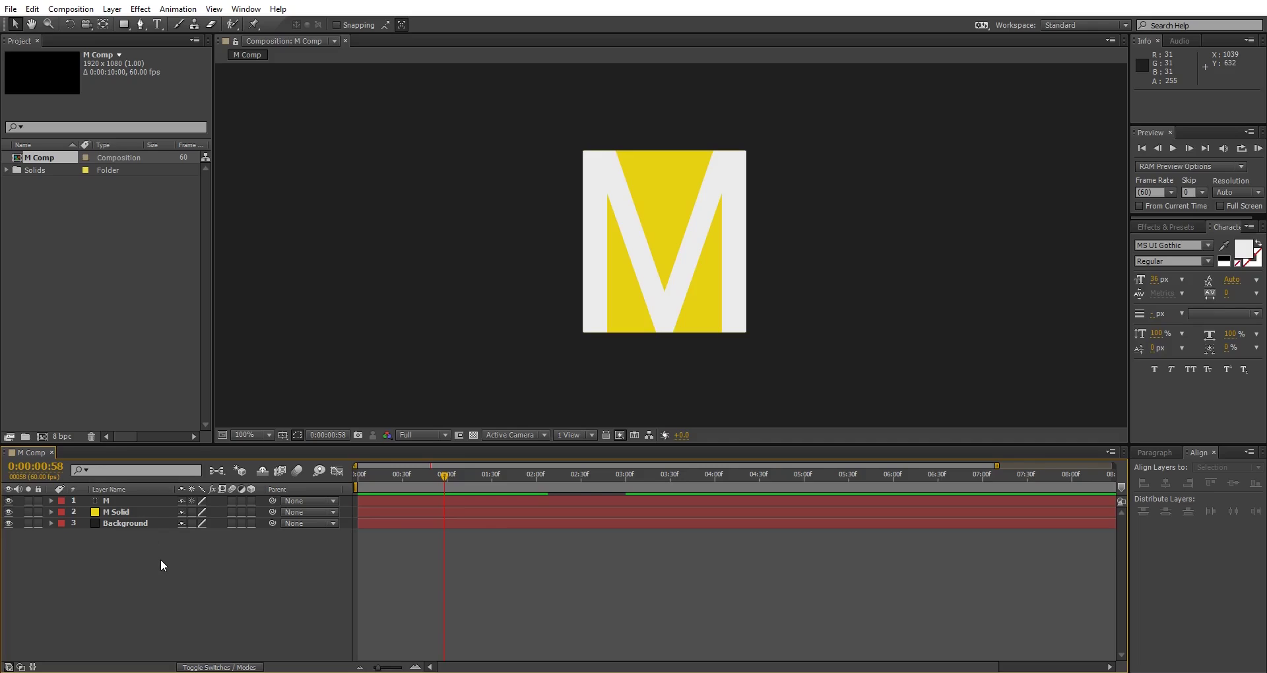
Add a new shape layer named Dot
right_click(165, 558)
mouse_move(224, 423)
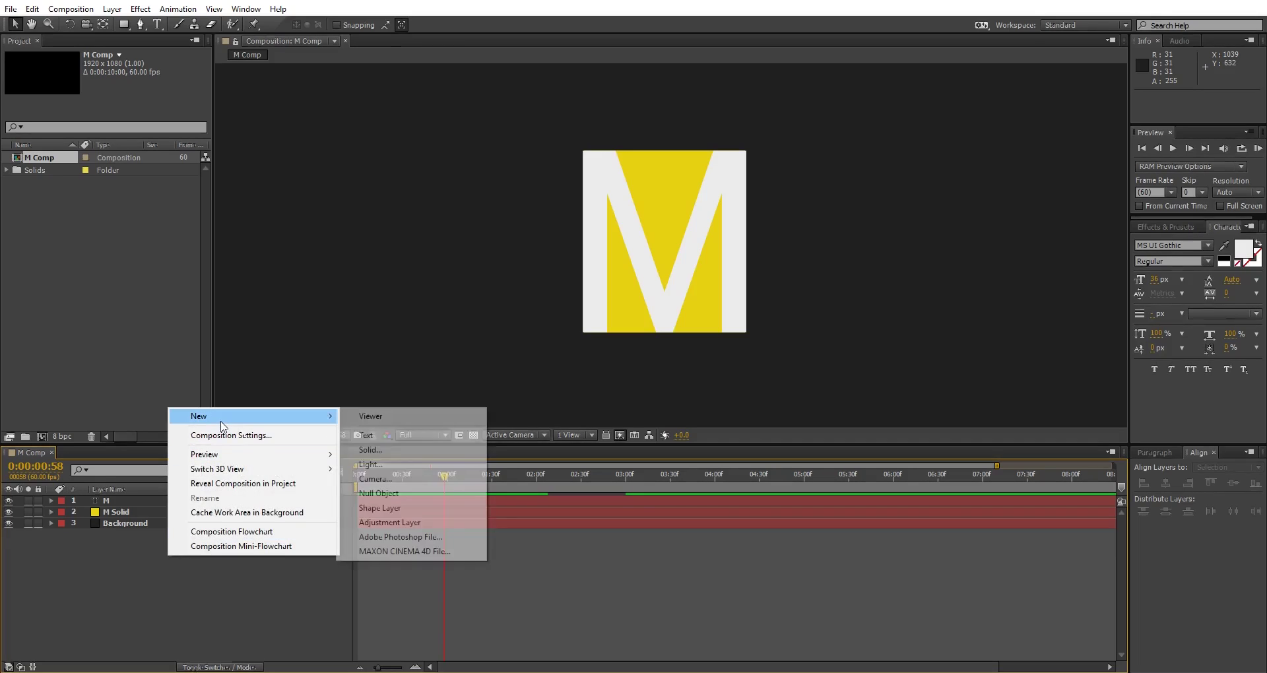
left_click(385, 508)
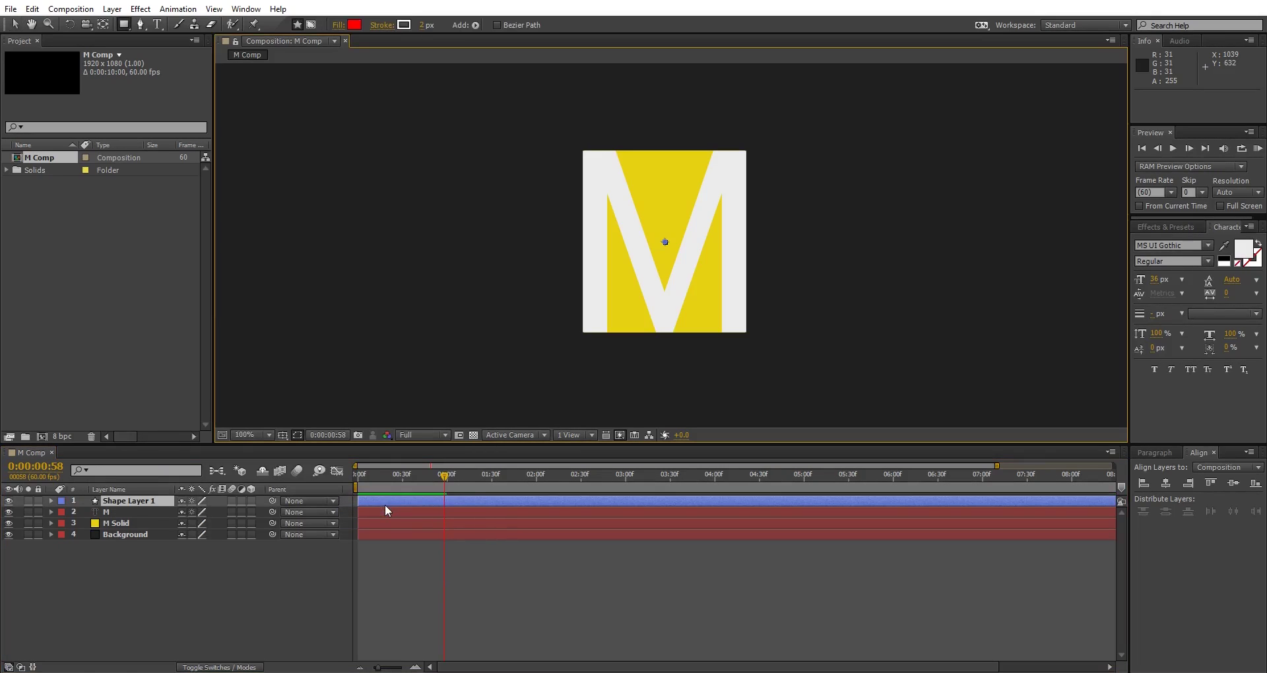
left_click(129, 500)
key("Return")
type("Dot")
left_click(51, 501)
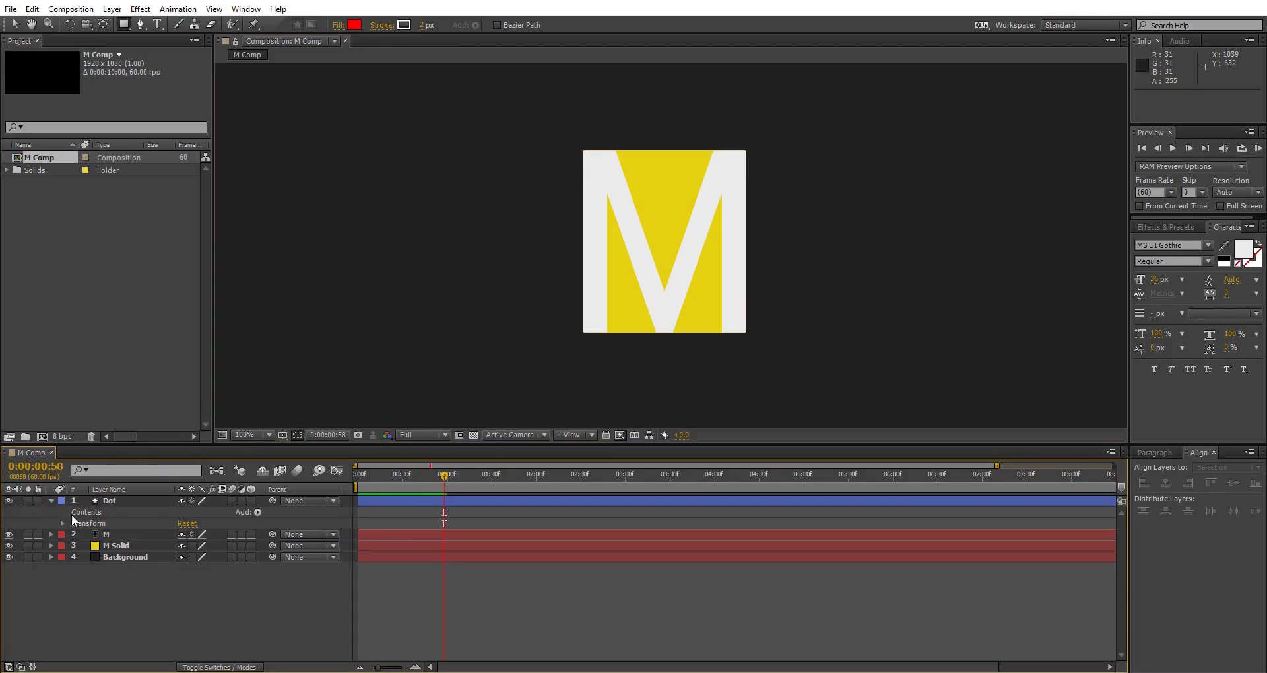
Give the Dot layer an ellipse with a red fill, and hide the M text layer
left_click(258, 512)
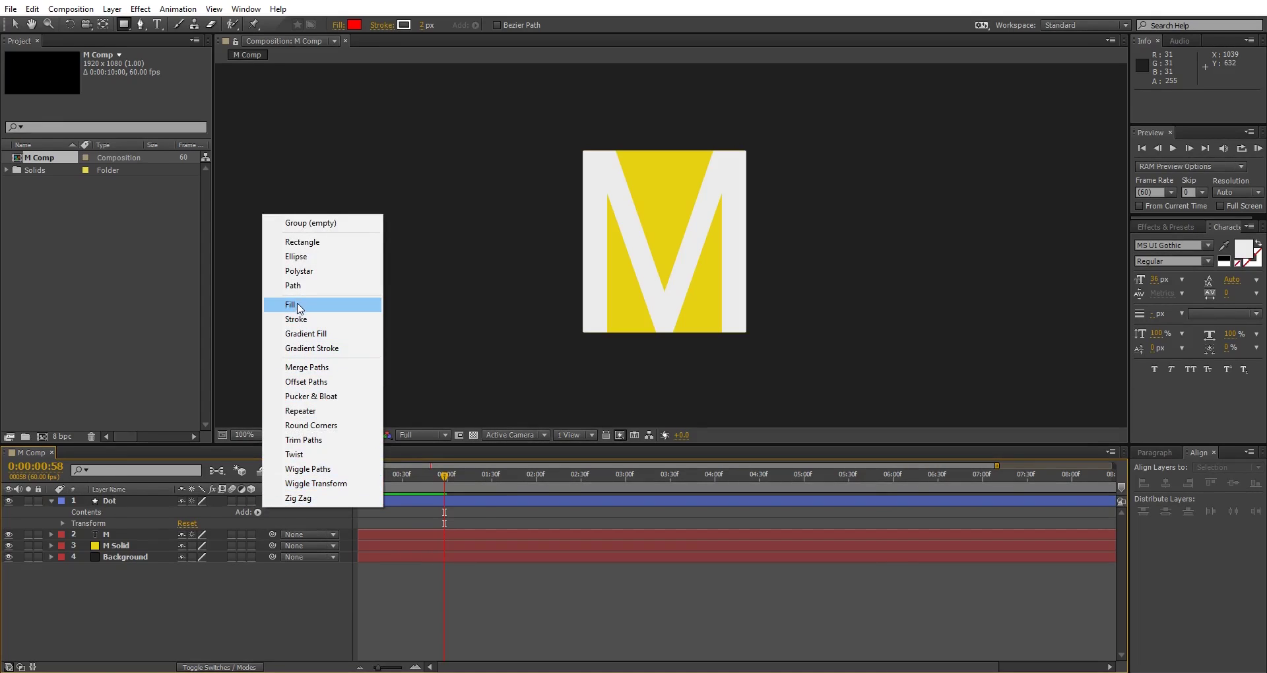
left_click(298, 257)
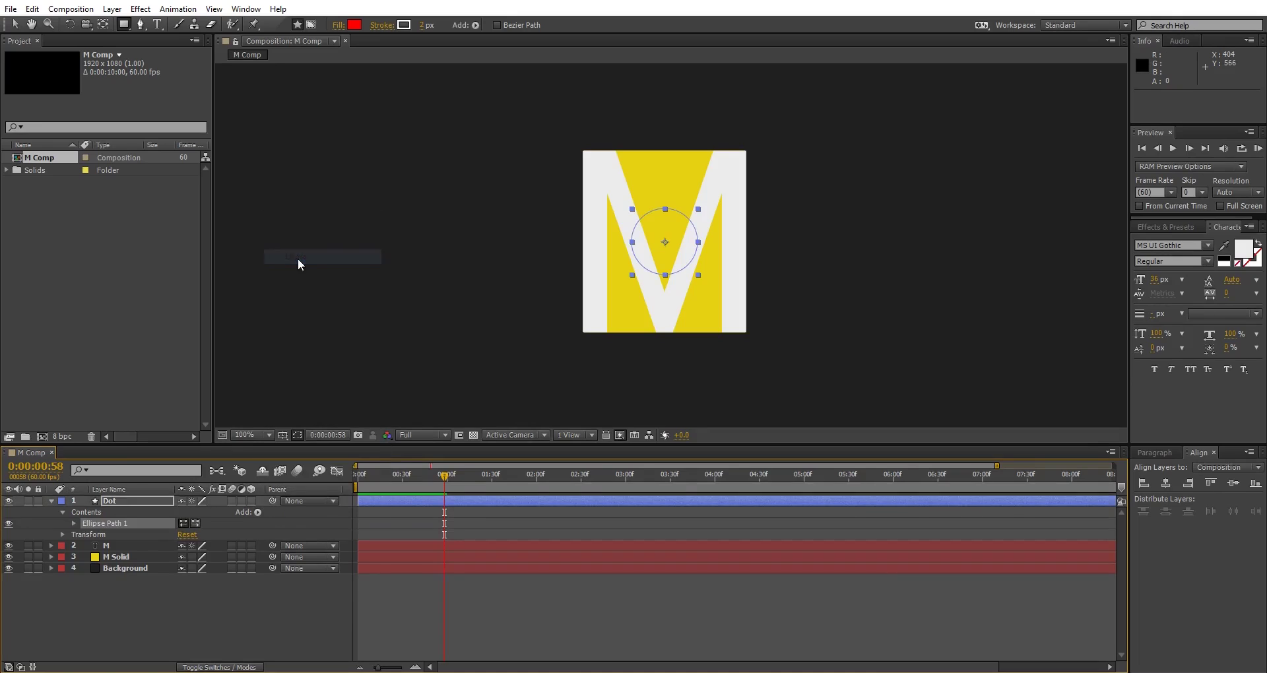
left_click(258, 513)
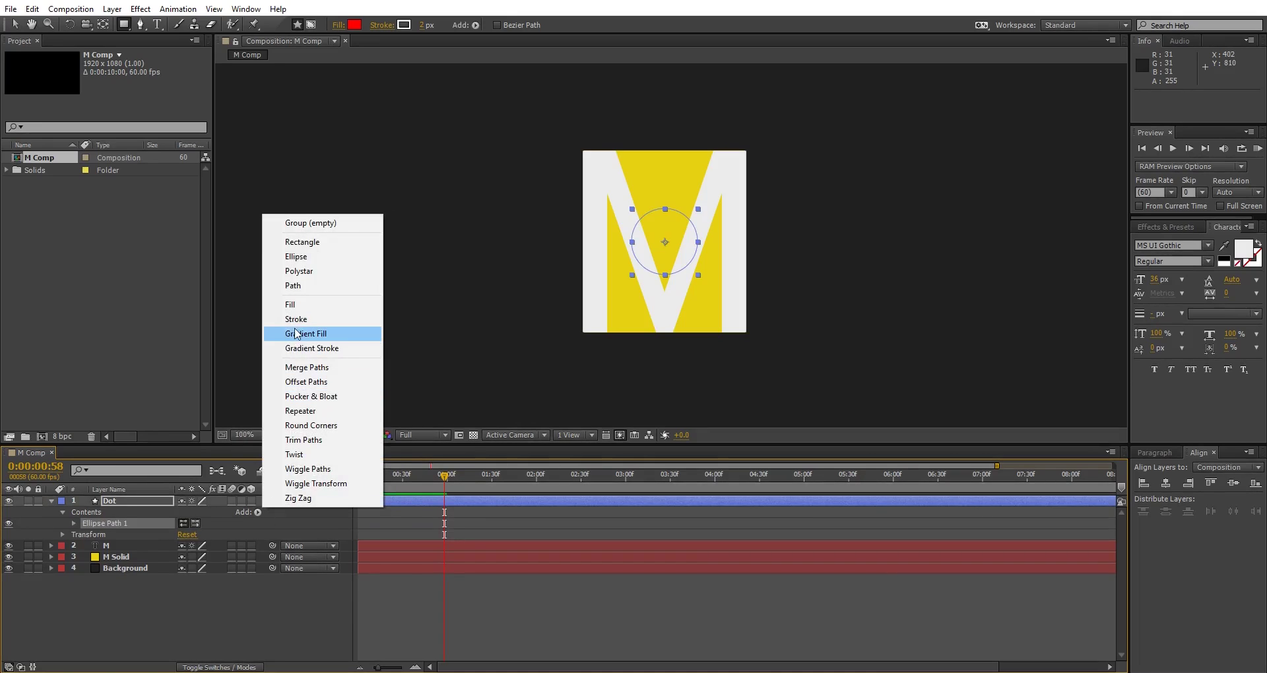
left_click(291, 304)
left_click(122, 557)
left_click(9, 557)
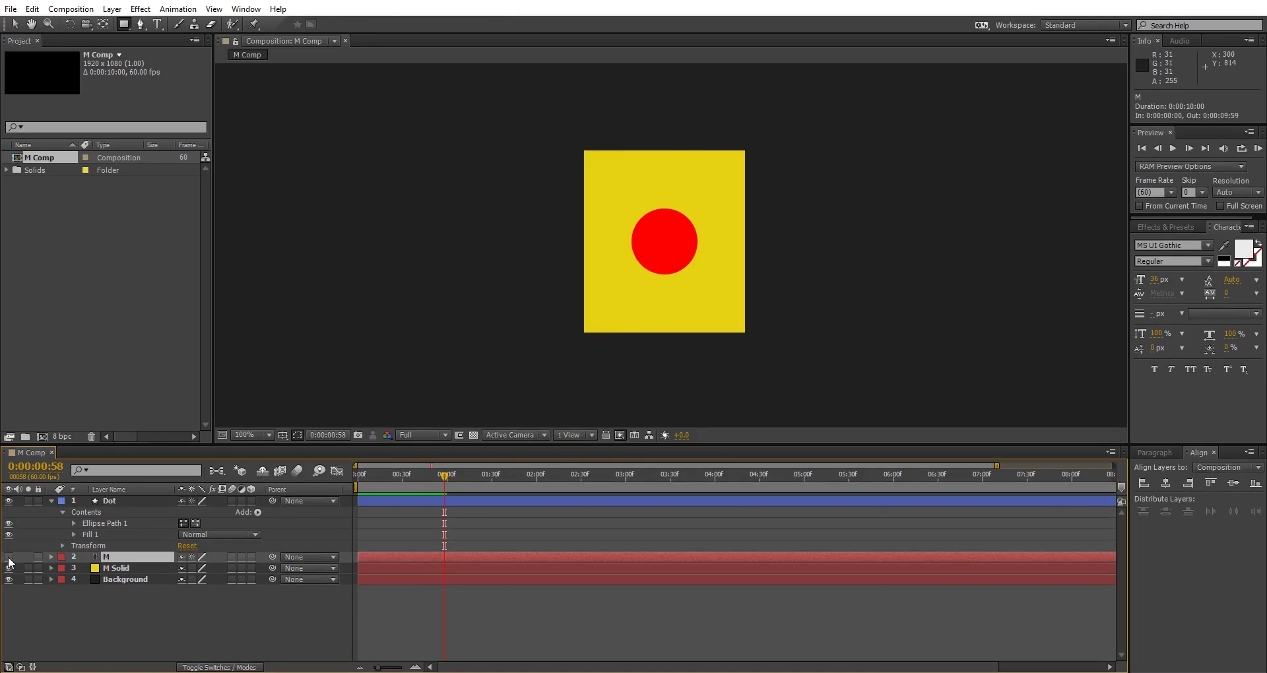
Set the Dot's opacity to 32% and its scale to 52%
left_click(109, 500)
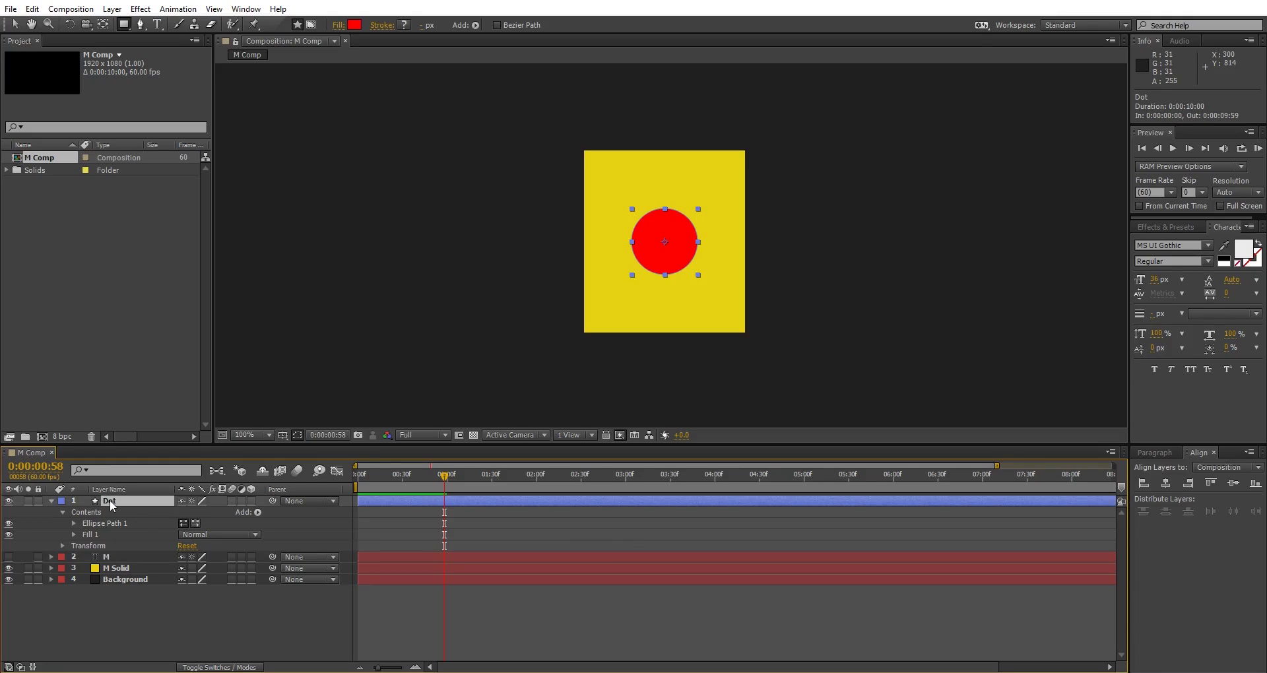
key("p")
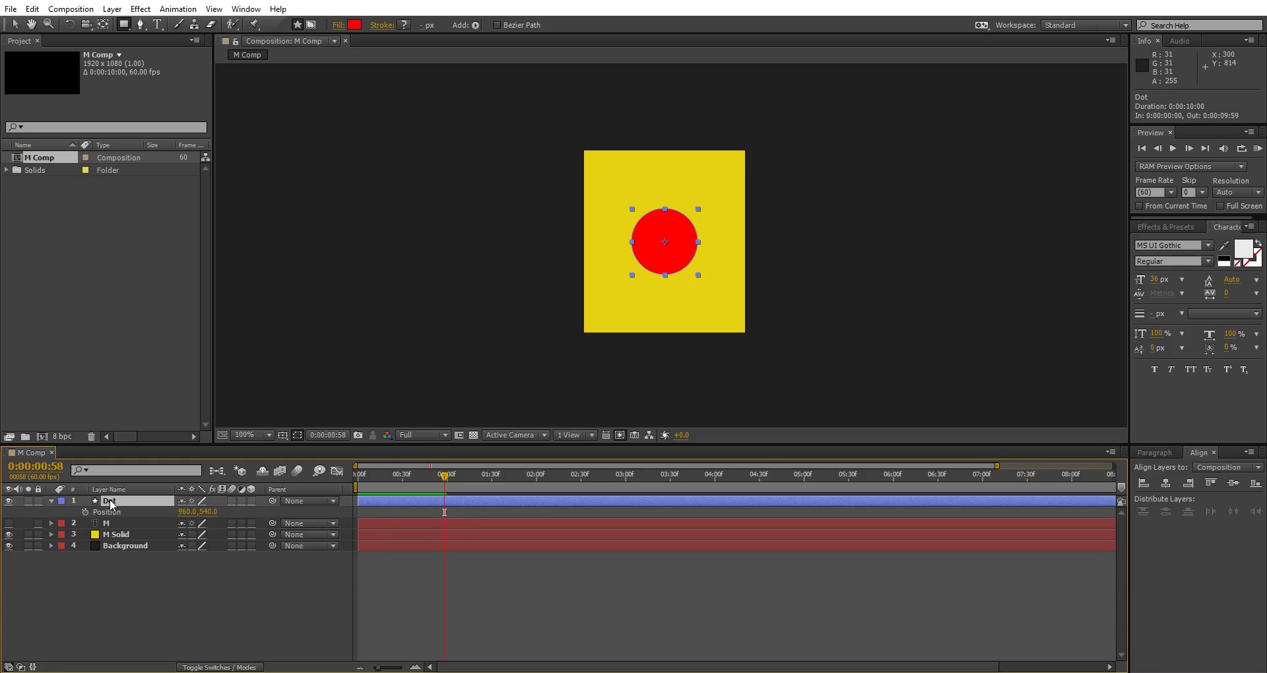
key("shift+t")
left_click_drag(185, 523, 148, 529)
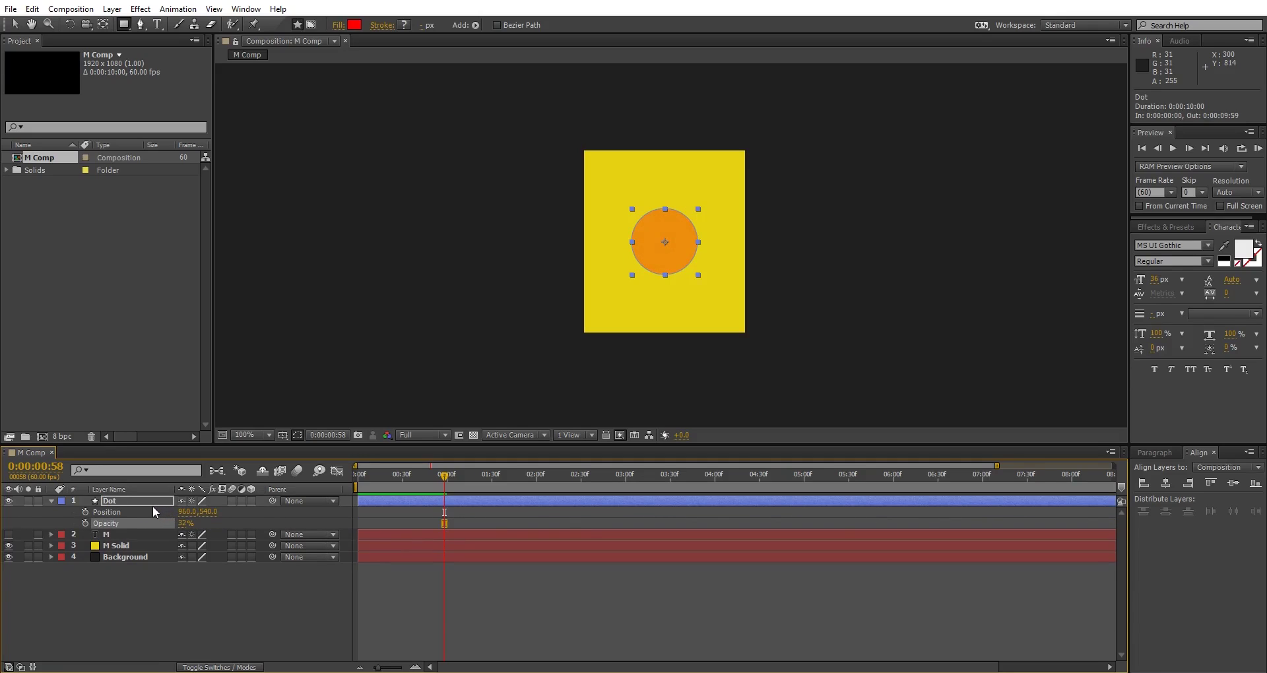
key("shift+s")
left_click_drag(197, 522, 167, 526)
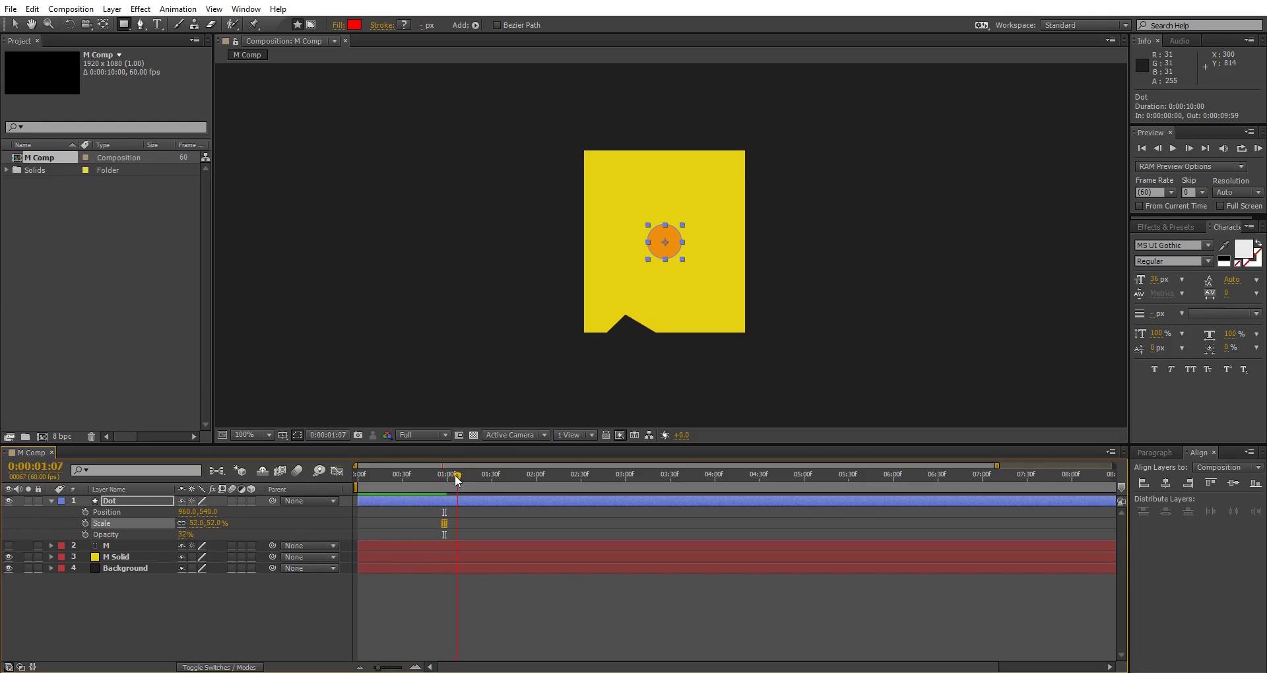
At 1:07, position the dot on the tip of the M's lower notch
left_click_drag(456, 476, 457, 475)
key("v")
scroll(669, 247, "up", 1)
left_click_drag(669, 247, 638, 317)
left_click_drag(673, 199, 615, 319)
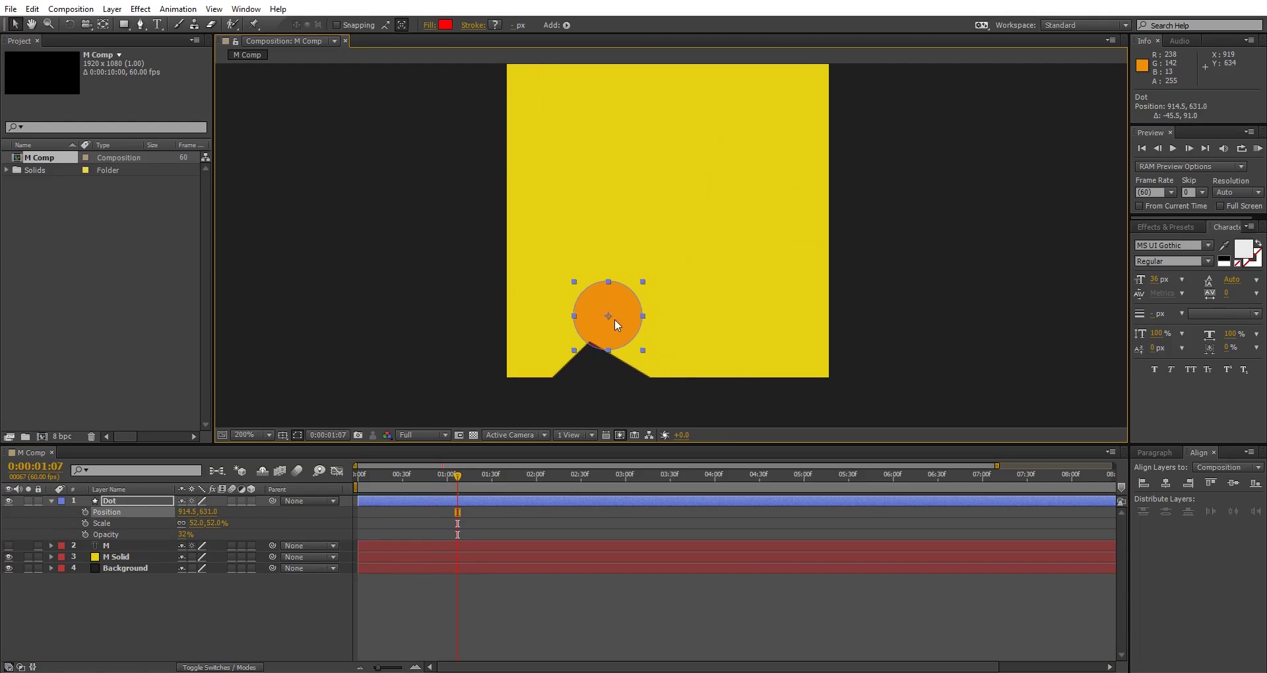
scroll(615, 319, "up", 2)
left_click_drag(667, 198, 630, 252)
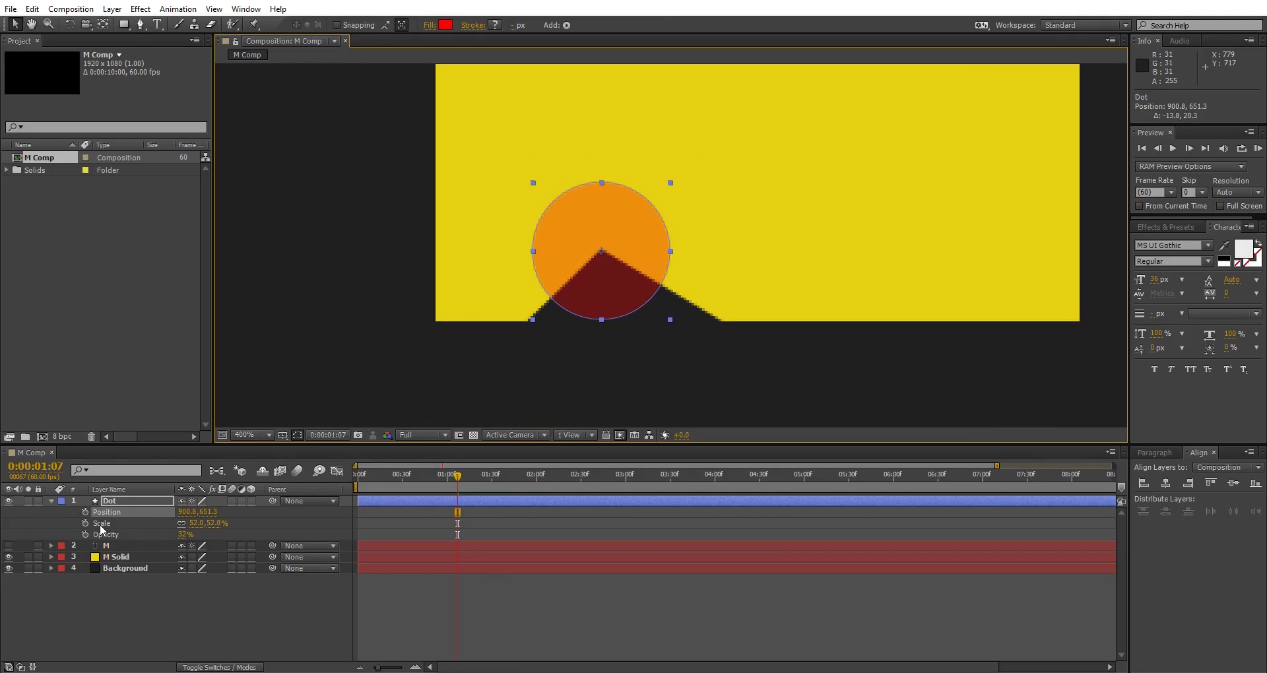
Keyframe the dot's Position every two frames, moving it up the M's revealing edge
left_click(86, 513)
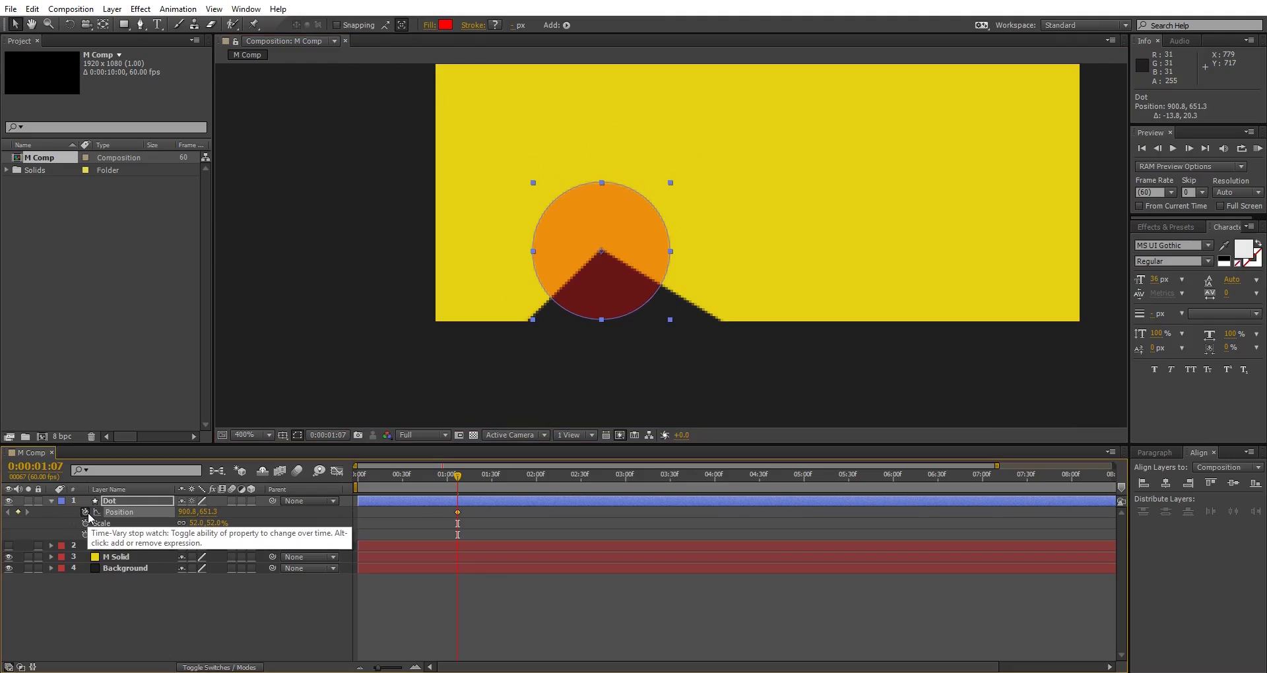
key("Page_Down")
key("Page_Down")
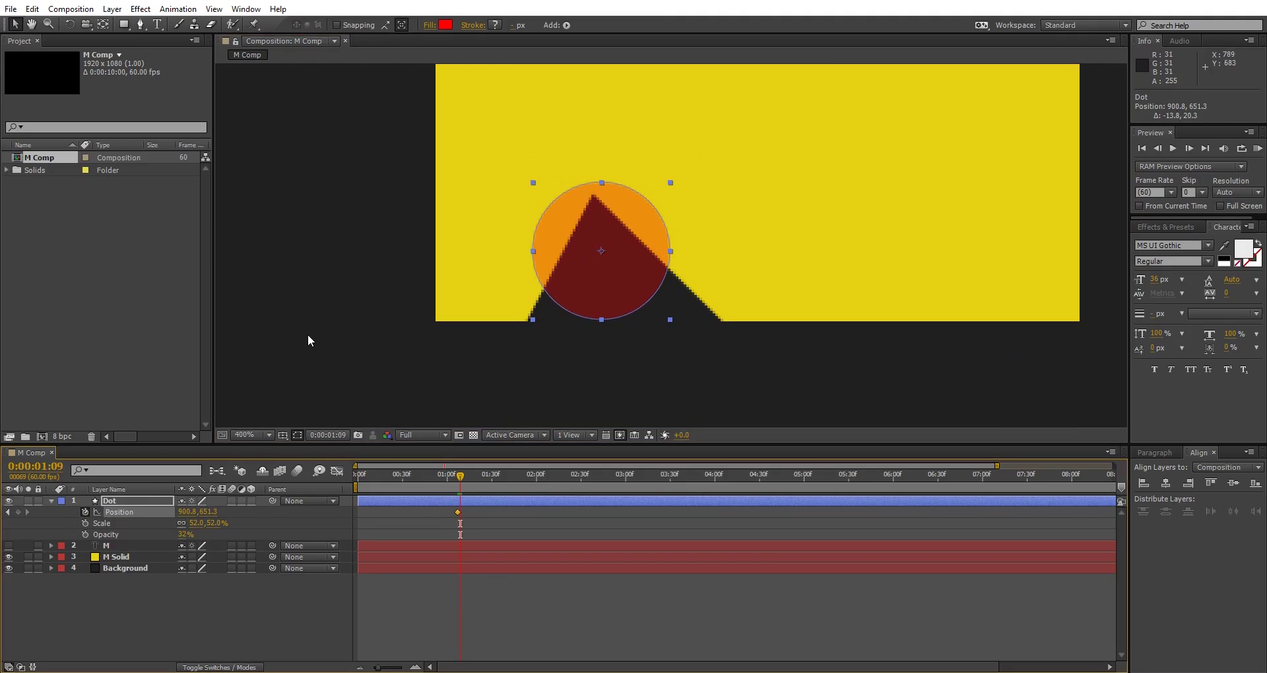
left_click_drag(628, 270, 612, 149)
key("Page_Down")
key("Page_Down")
left_click_drag(638, 227, 630, 386)
key("Page_Down")
key("Page_Down")
left_click_drag(606, 316, 571, 98)
key("Page_Down")
key("Page_Down")
key("Page_Down")
key("Page_Down")
key("Page_Down")
key("Page_Down")
left_click_drag(609, 167, 657, 350)
key("Page_Down")
key("Page_Down")
left_click_drag(620, 277, 602, 145)
key("Page_Down")
key("Page_Down")
key("Page_Down")
key("Page_Down")
key("Page_Down")
key("Page_Down")
key("Page_Down")
key("Page_Down")
key("Page_Down")
key("Page_Down")
key("Page_Down")
key("Page_Down")
key("Page_Down")
key("Page_Down")
key("Page_Down")
key("Page_Down")
Add an earlier starting Position keyframe at 1:05 lower on the edge, then preview the motion
left_click_drag(568, 420, 558, 86)
left_click_drag(503, 479, 462, 489)
key("Page_Up")
key("Page_Up")
key("Page_Up")
key("Page_Up")
key("Page_Up")
key("Page_Up")
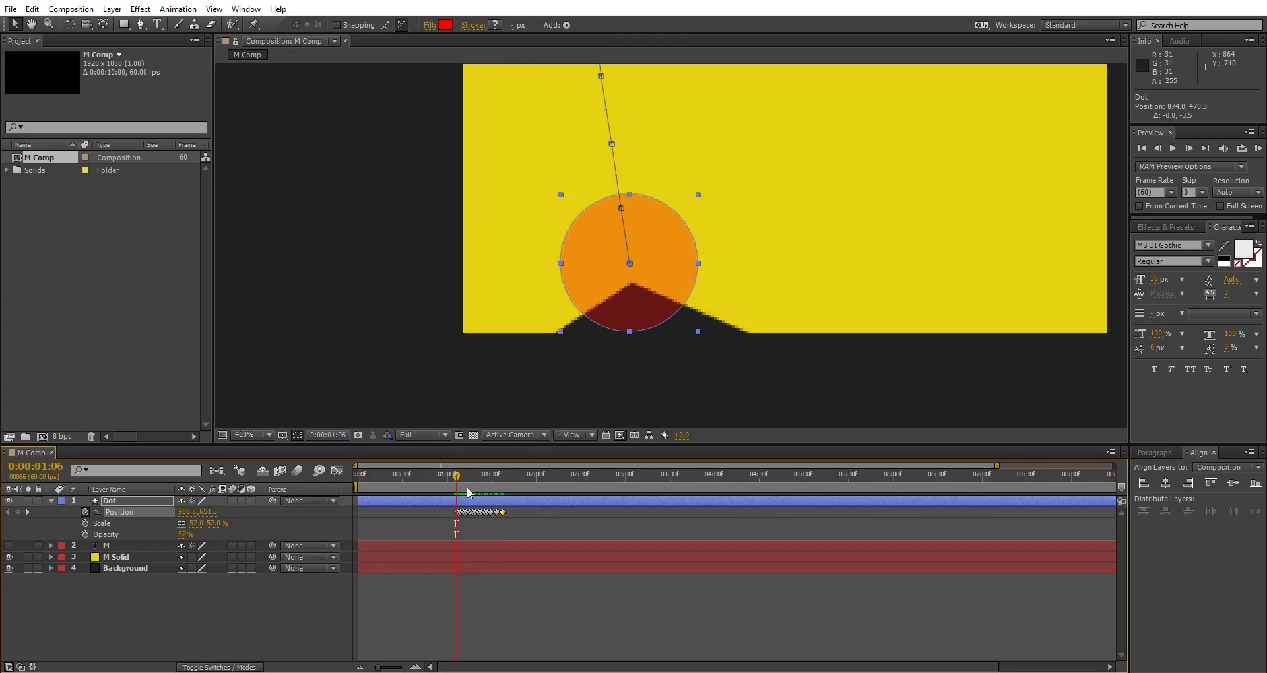
left_click_drag(649, 301, 660, 374)
key("Page_Down")
key("Page_Up")
key("Page_Up")
key("Page_Up")
key("Page_Up")
key("Page_Up")
key("Page_Up")
key("space")
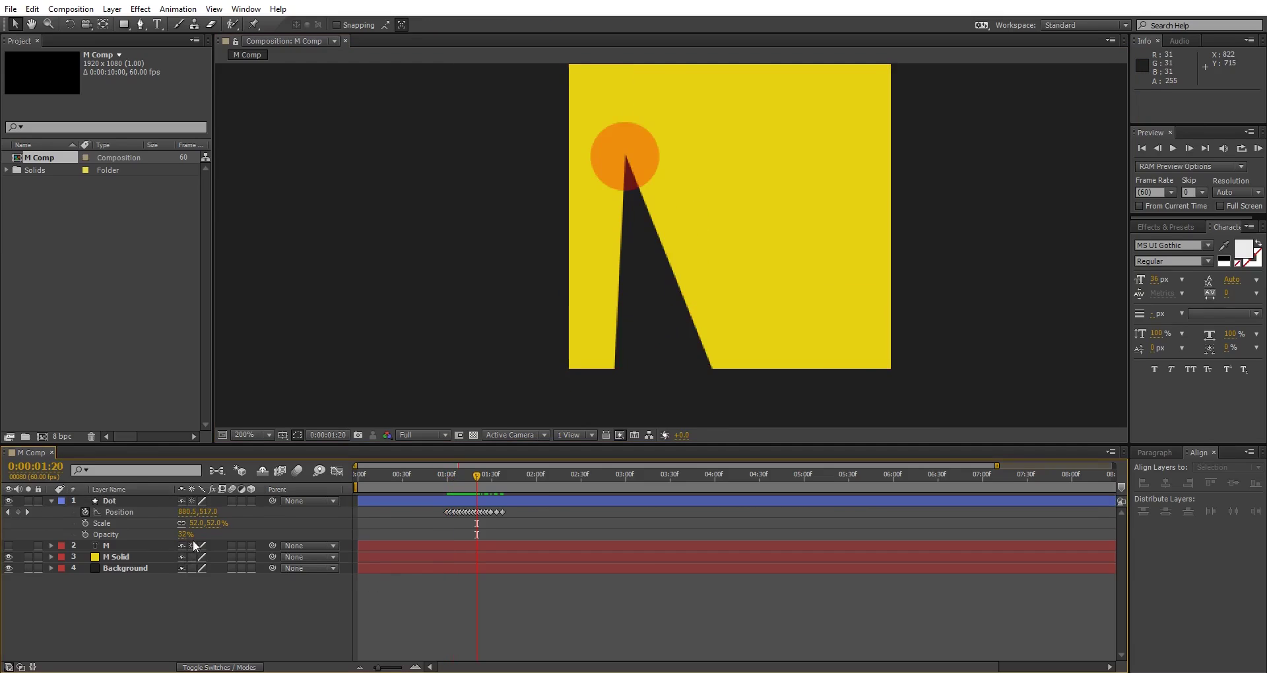
Make the dot 100% opaque and set its scale to 7%
left_click_drag(184, 535, 210, 523)
left_click(224, 594)
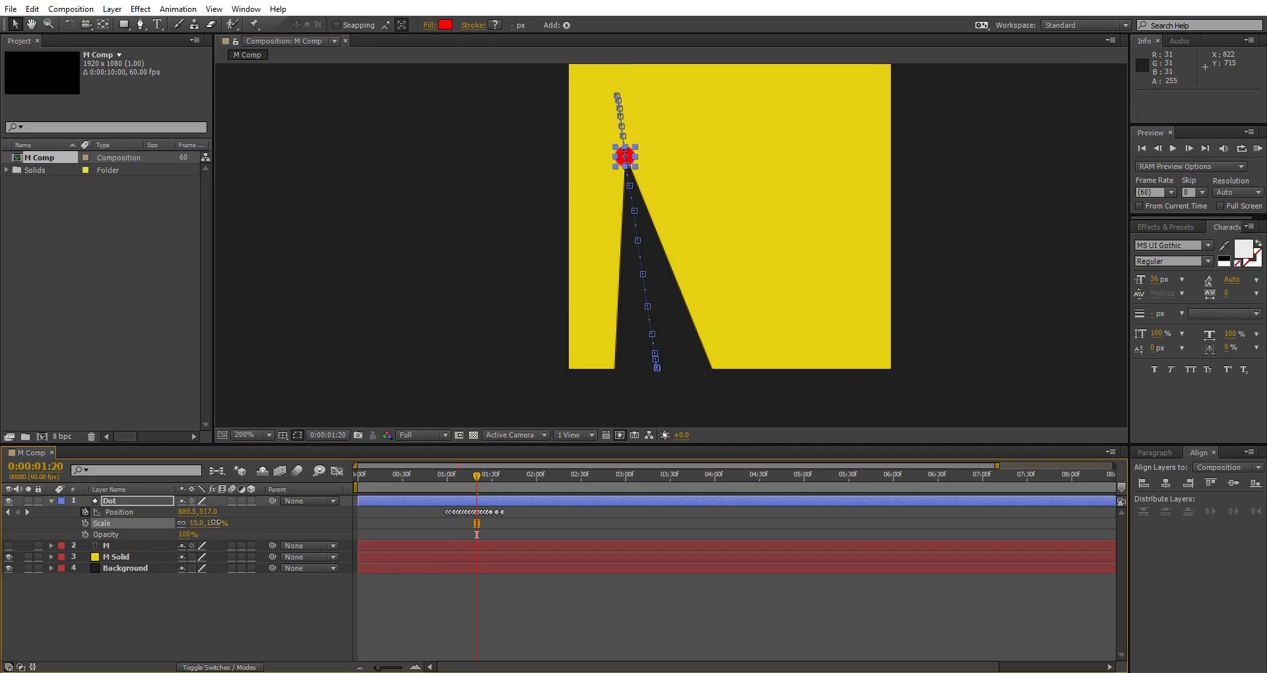
left_click(244, 592)
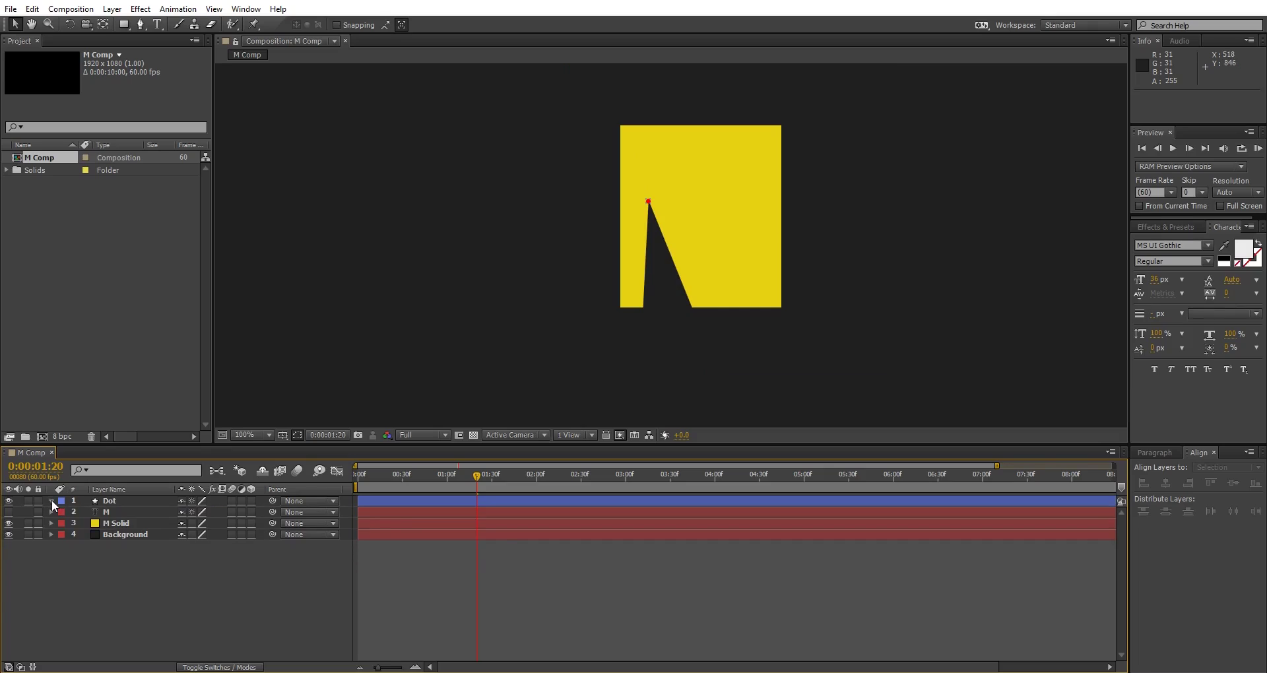
Set the dot's Fill 1 colour to dark grey 1F1F1F with the eyedropper
left_click(52, 501)
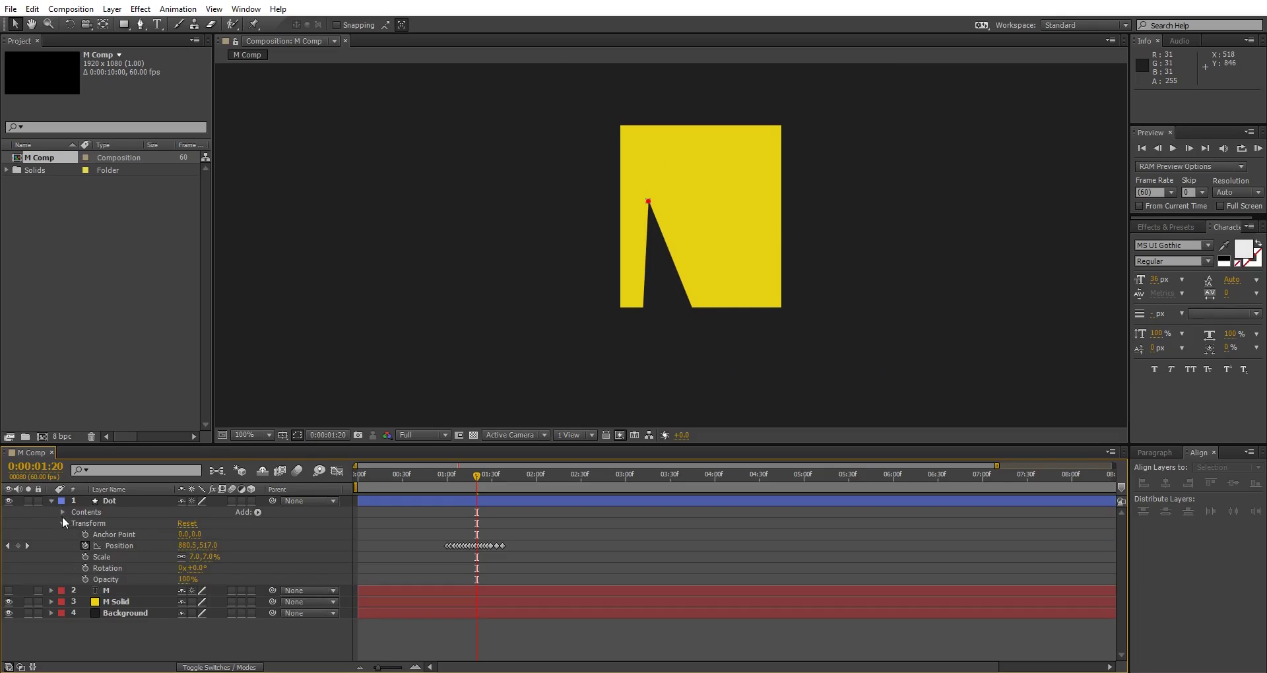
left_click(62, 513)
left_click(72, 534)
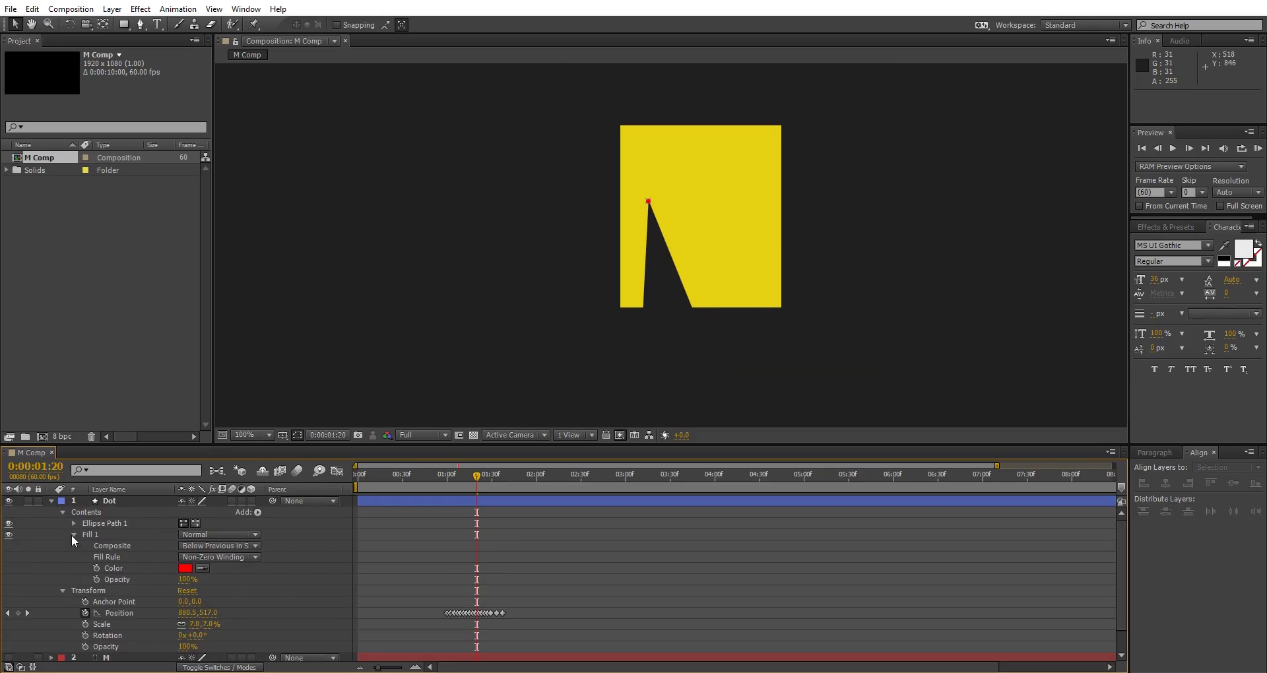
left_click(185, 568)
left_click_drag(480, 343, 438, 393)
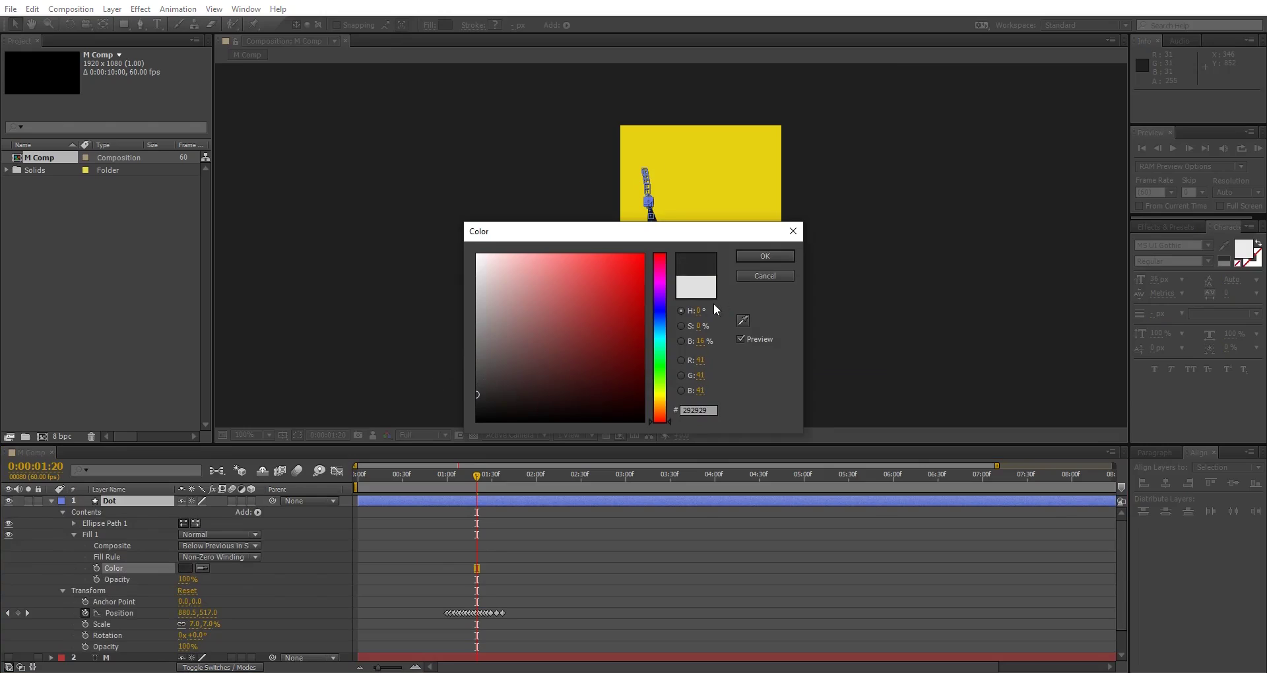
left_click(743, 321)
left_click(765, 256)
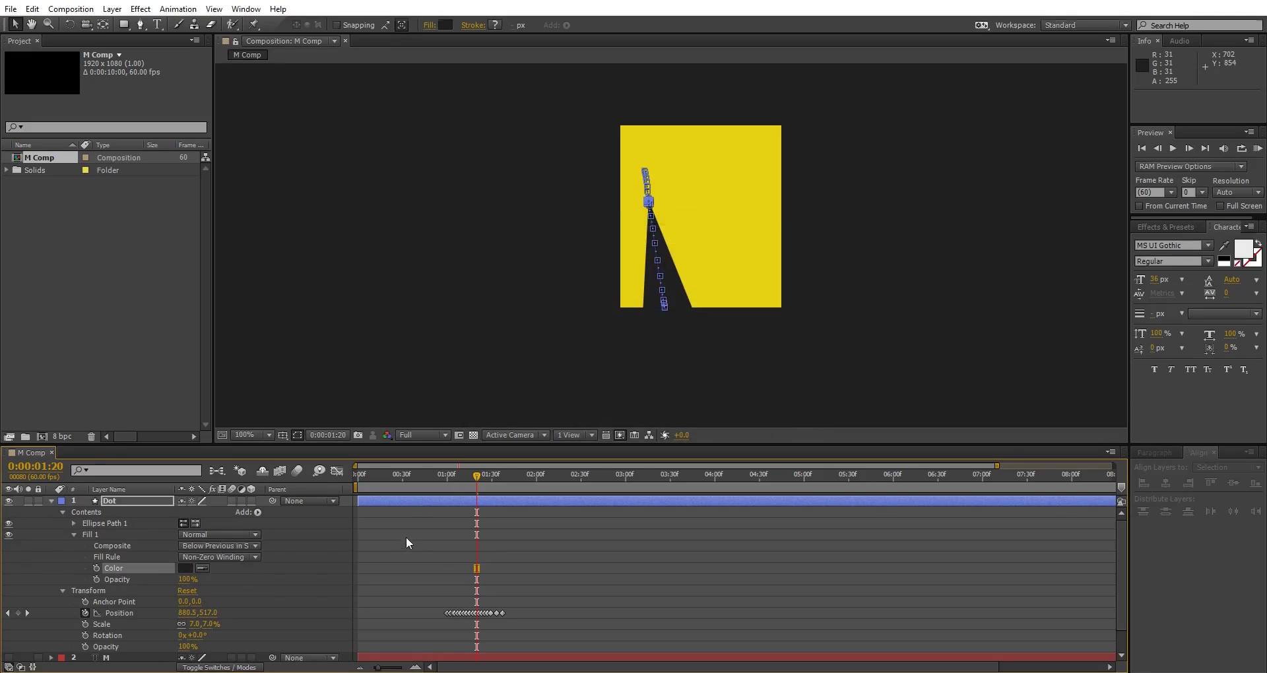
left_click(414, 546)
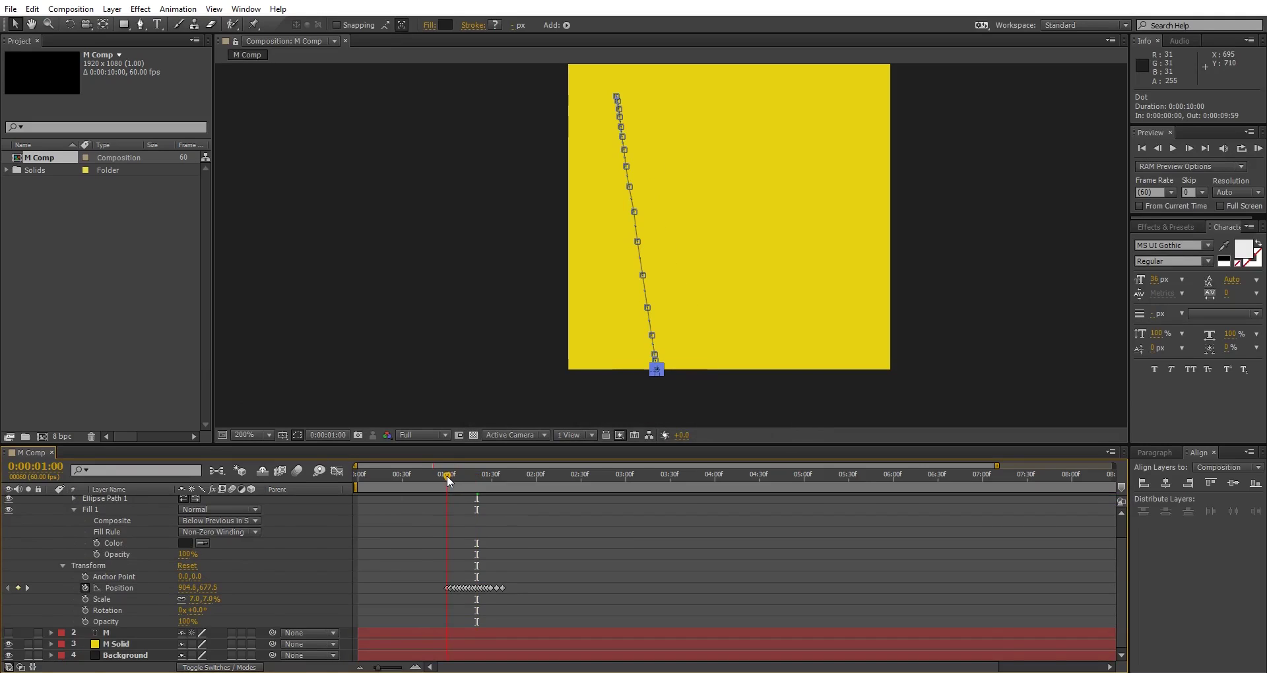
left_click(485, 518)
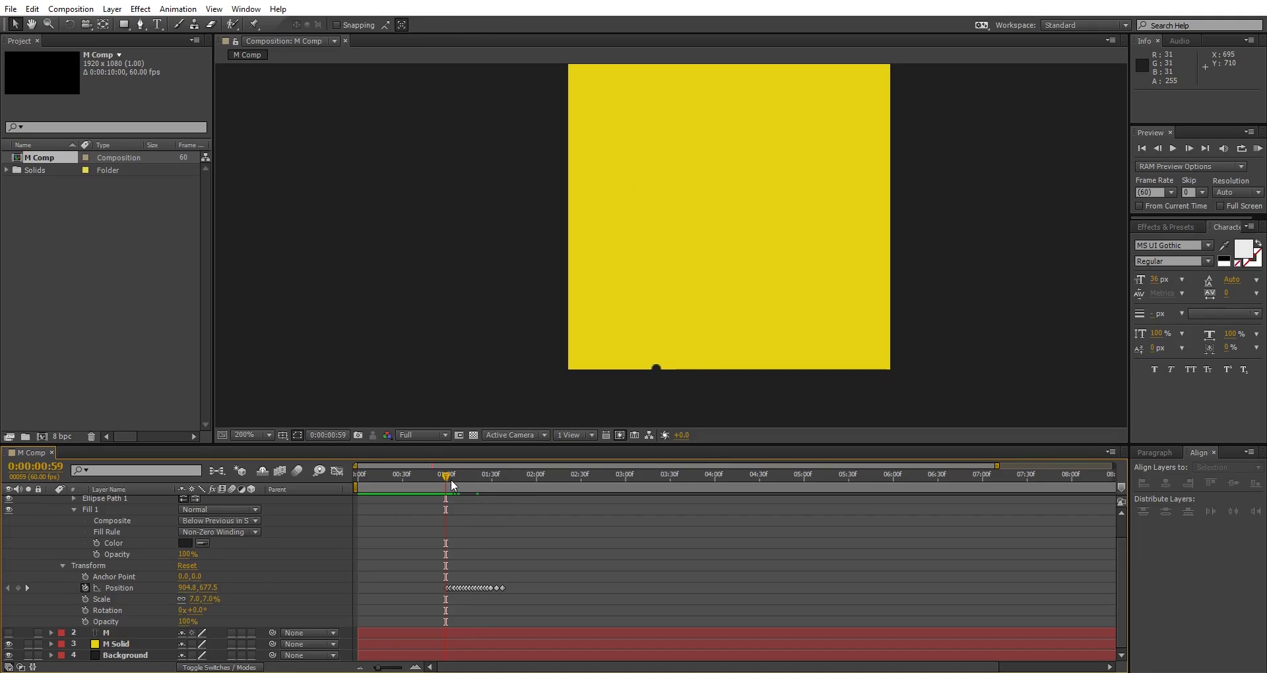
Keyframe Scale at 0:59 and 1:36, then shrink it to 1% at 1:45
key("Page_Down")
key("Page_Down")
key("Page_Down")
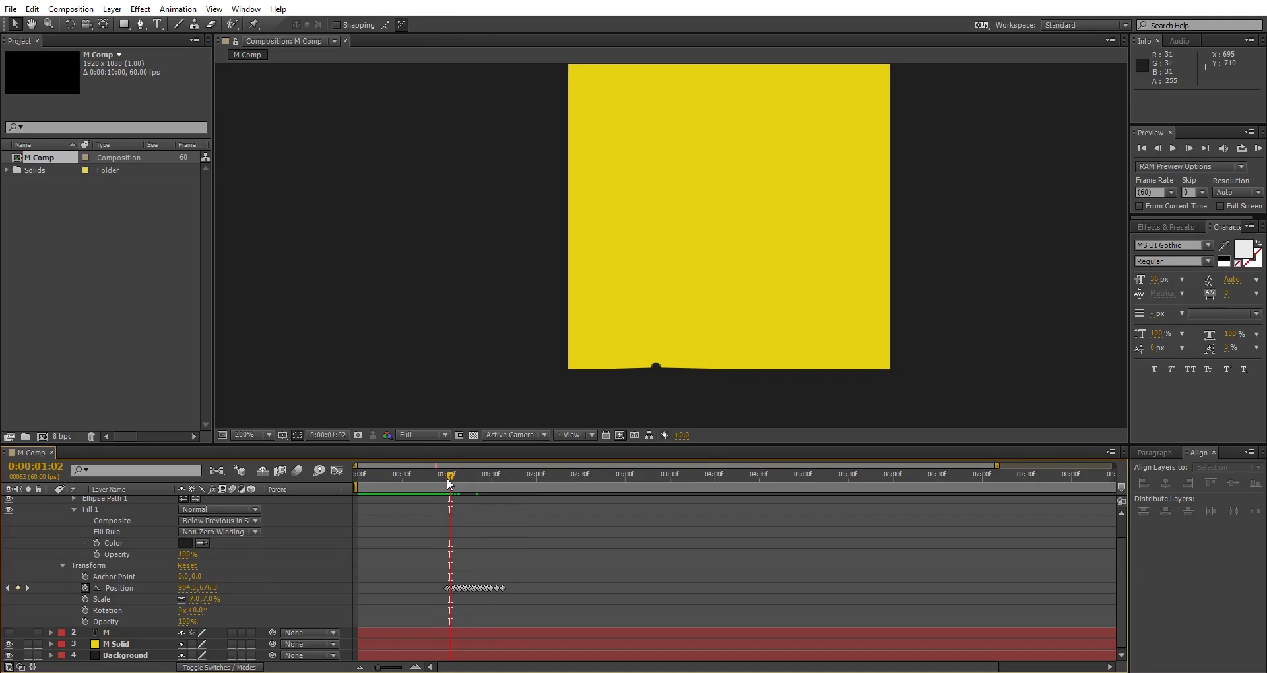
key("Page_Down")
key("Page_Down")
key("Page_Down")
key("Page_Down")
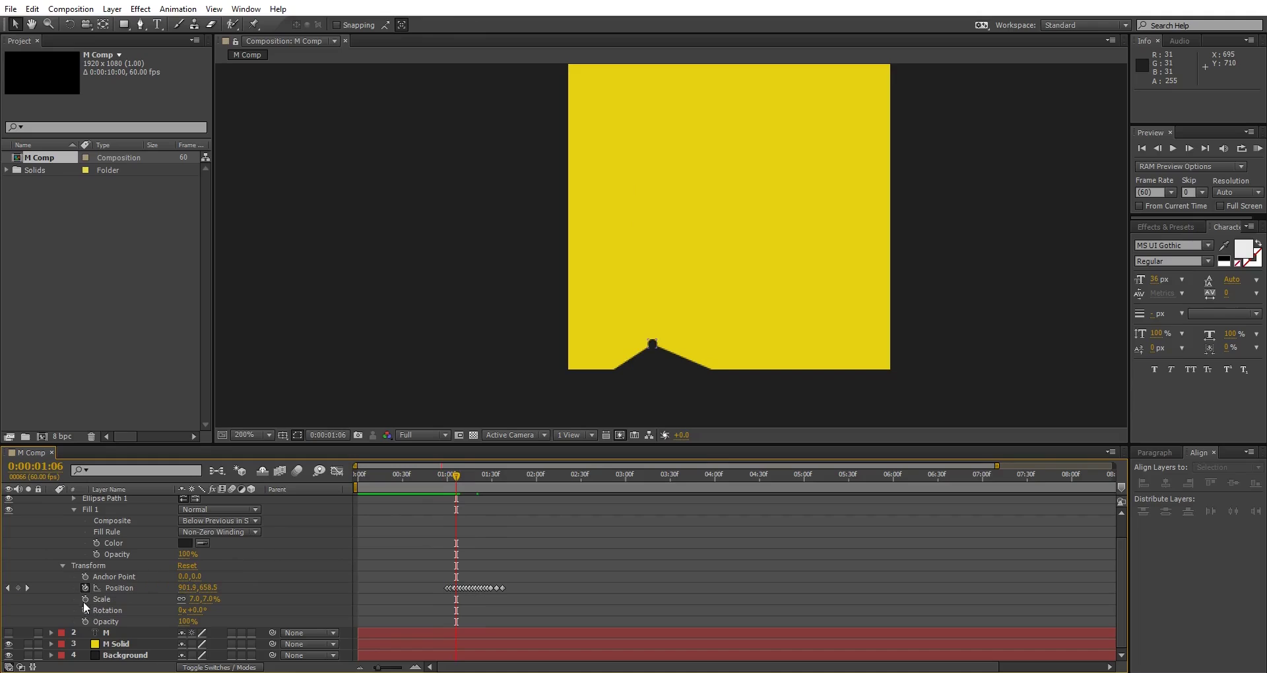
left_click(85, 599)
left_click_drag(450, 474, 446, 476)
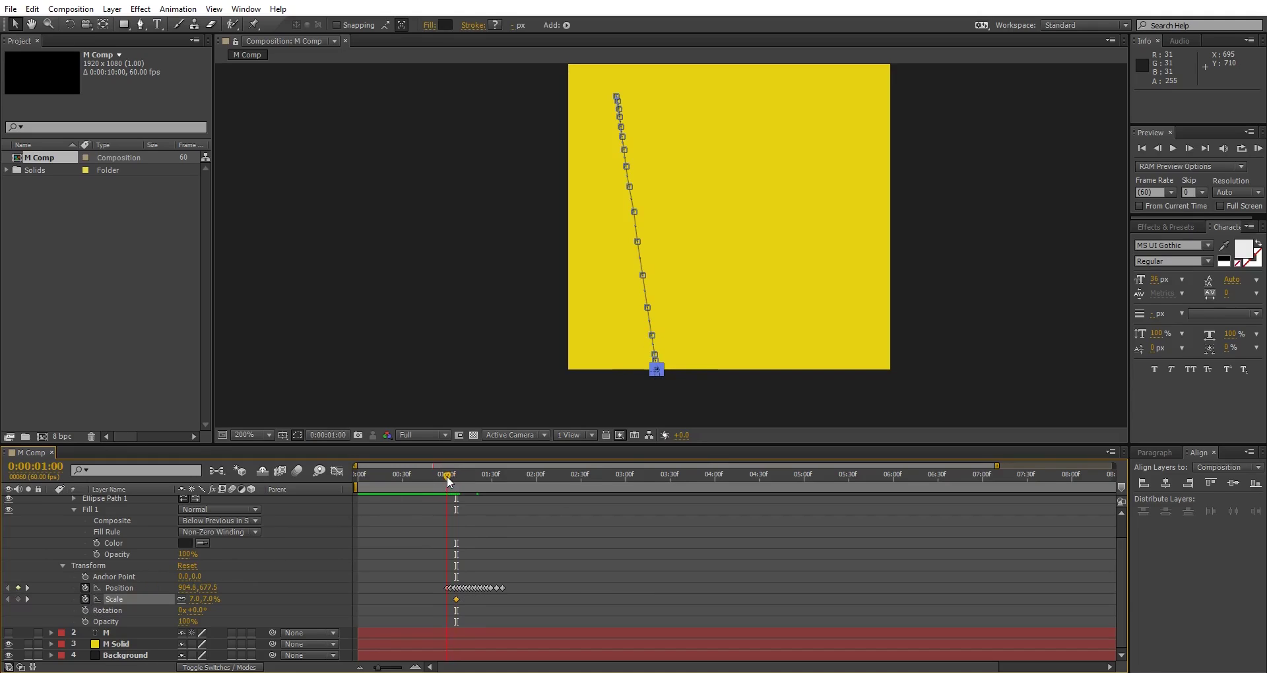
key("Page_Up")
left_click(282, 564)
left_click_drag(452, 476, 512, 478)
left_click(18, 600)
left_click_drag(212, 605, 207, 605)
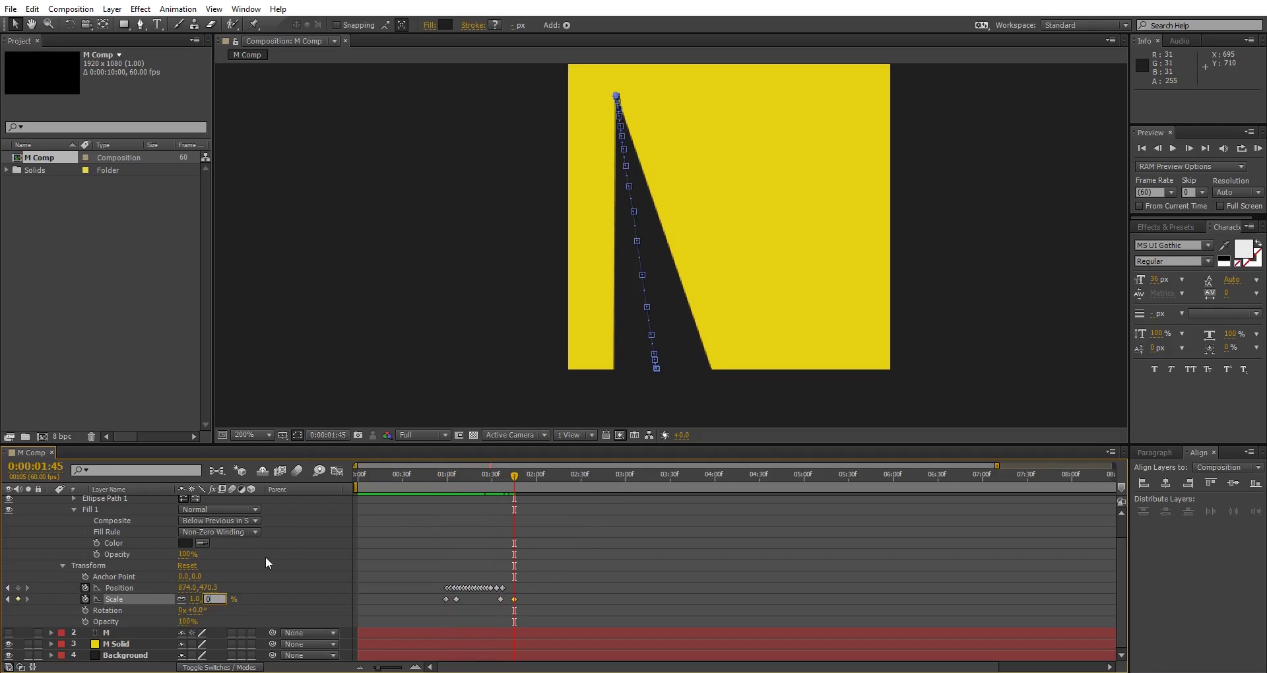
key("Return")
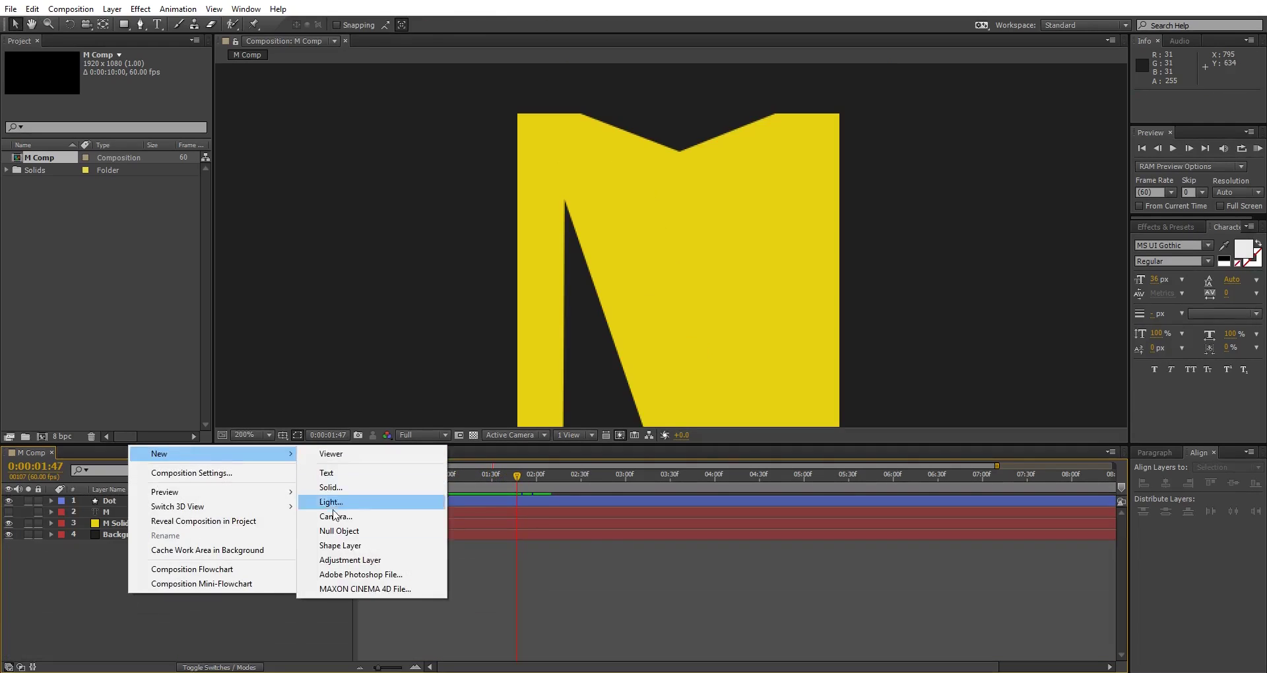
Name the new shape layer 'Dot 2' and give it an ellipse path with a fill
left_click(367, 568)
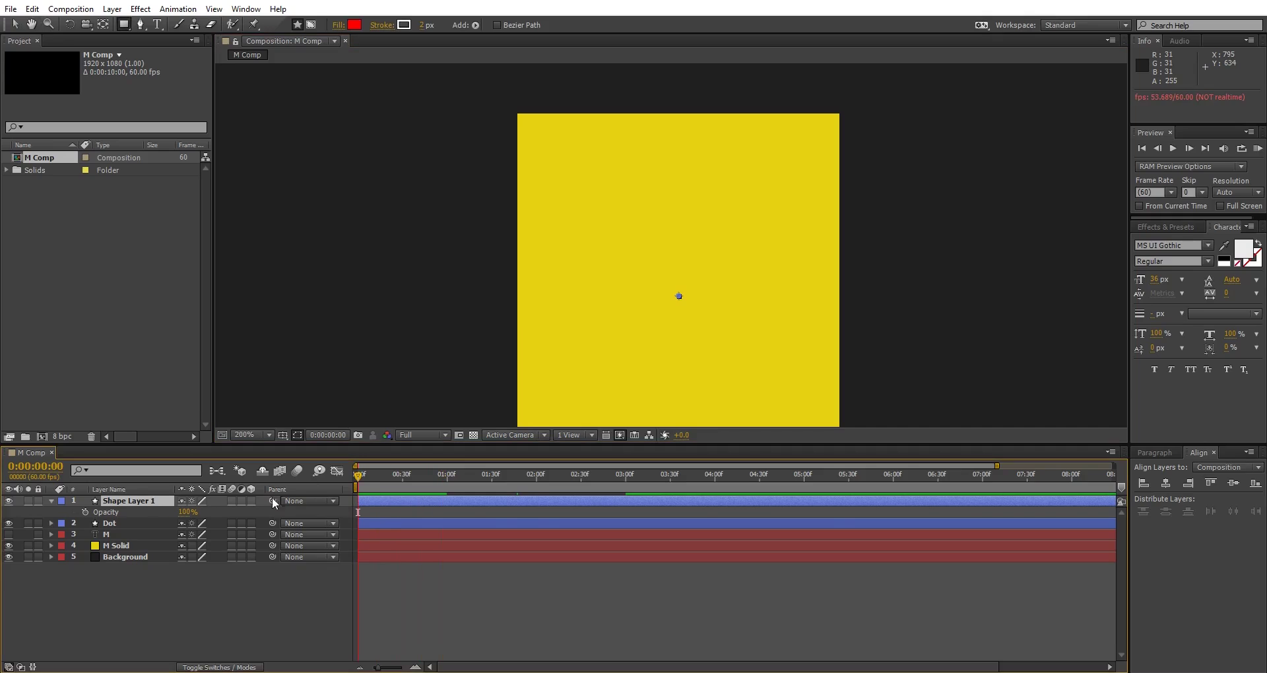
type("Dot 2")
key("Return")
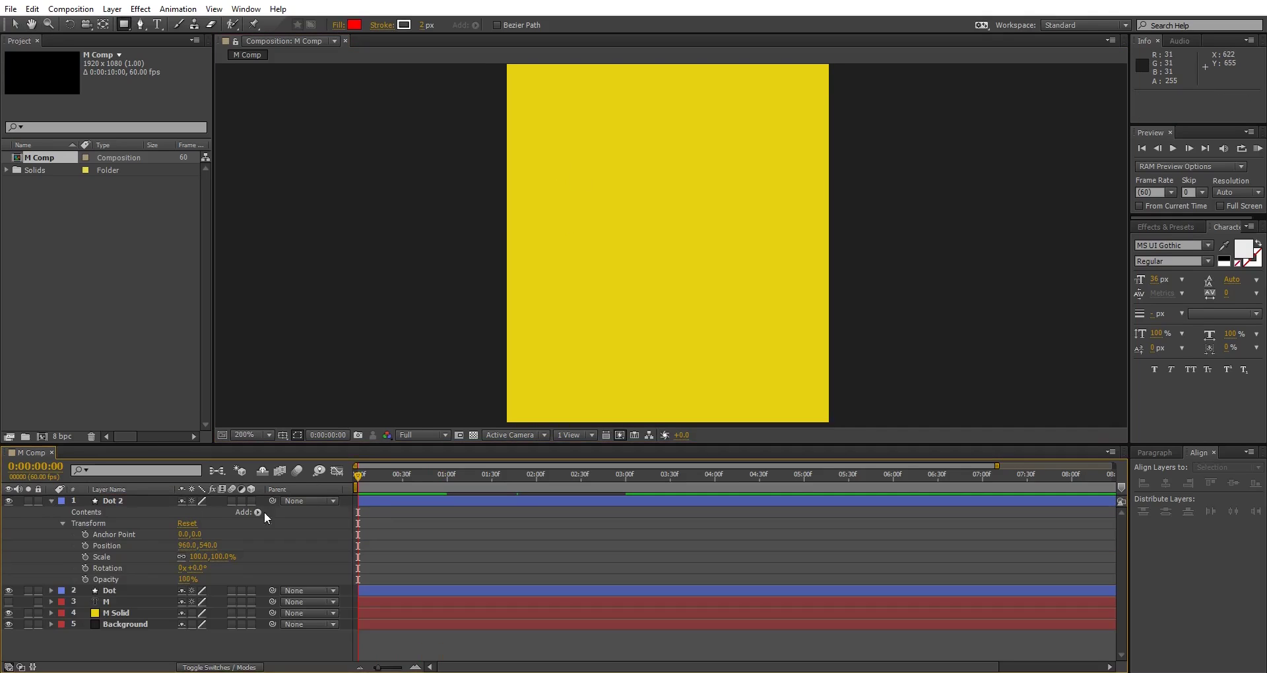
left_click(258, 512)
left_click(283, 269)
key("ctrl+z")
left_click(258, 512)
left_click(284, 255)
left_click(258, 512)
left_click(284, 302)
left_click(117, 500)
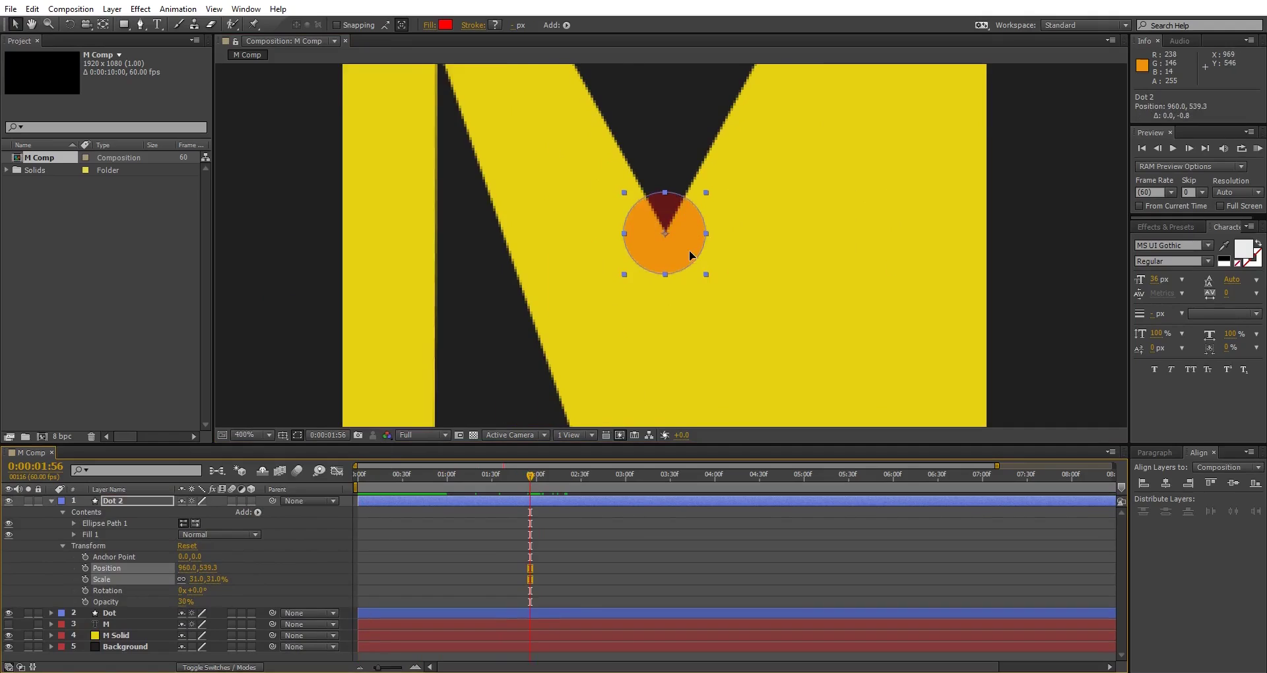
Keyframe Dot 2's Position stepping backward, raising it from the middle notch to the top edge (960.5,402.0)
mouse_move(689, 251)
left_mouse_down()
mouse_move(672, 247)
mouse_move(671, 413)
left_mouse_up()
key("alt+shift+p")
key("Page_Down")
key("Page_Down")
key("Page_Down")
key("Page_Down")
key("Page_Down")
key("Page_Down")
key("Page_Down")
key("Page_Down")
key("Page_Down")
key("Page_Down")
key("Page_Down")
key("Page_Down")
key("Page_Down")
key("Page_Down")
key("Page_Down")
key("Page_Down")
left_click_drag(554, 475, 529, 487)
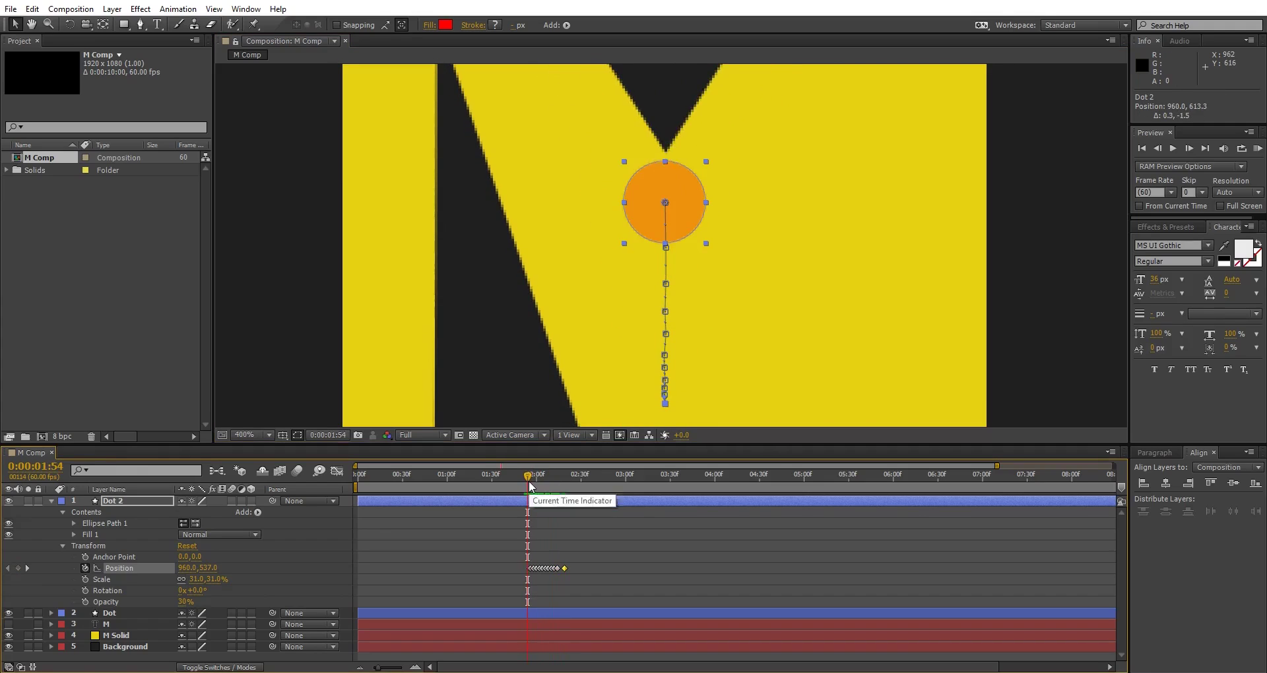
mouse_move(689, 219)
left_mouse_down()
mouse_move(689, 164)
mouse_move(688, 308)
left_mouse_up()
key("Page_Up")
key("Page_Up")
left_click_drag(681, 286, 682, 220)
key("Page_Up")
key("Page_Up")
left_click_drag(681, 224, 681, 155)
key("Page_Up")
key("Page_Up")
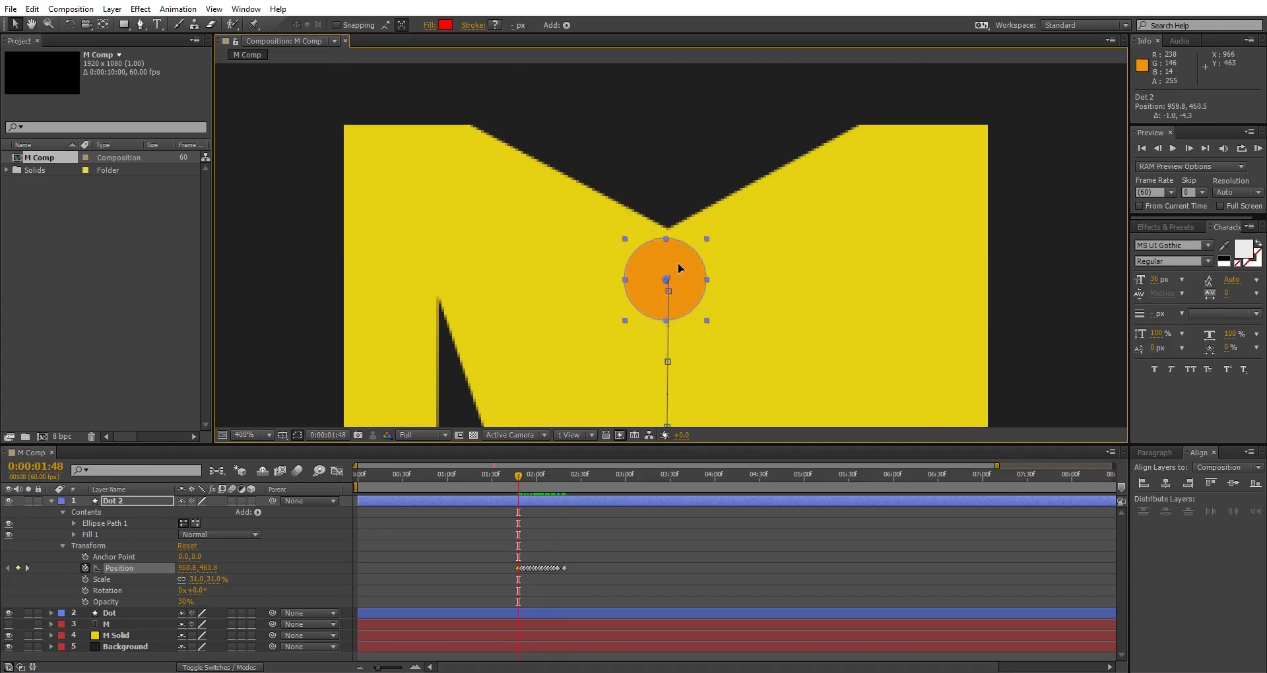
key("Page_Up")
key("Page_Up")
key("Page_Up")
key("Page_Up")
key("Page_Up")
key("Page_Up")
key("Page_Up")
key("Page_Up")
left_click_drag(679, 244, 681, 137)
Duplicate Dot 2 as Dot 3 and clear Dot 3's inherited position keyframes
scroll(679, 132, "down", 1)
left_click(562, 484)
left_click(116, 501)
key("ctrl+d")
left_click(85, 579)
key("ctrl+z")
left_click(121, 502)
key("p")
left_click(85, 512)
Keyframe Dot 3's position from the M's right notch, moving up along its edge
left_click_drag(653, 369, 556, 245)
left_click(581, 475)
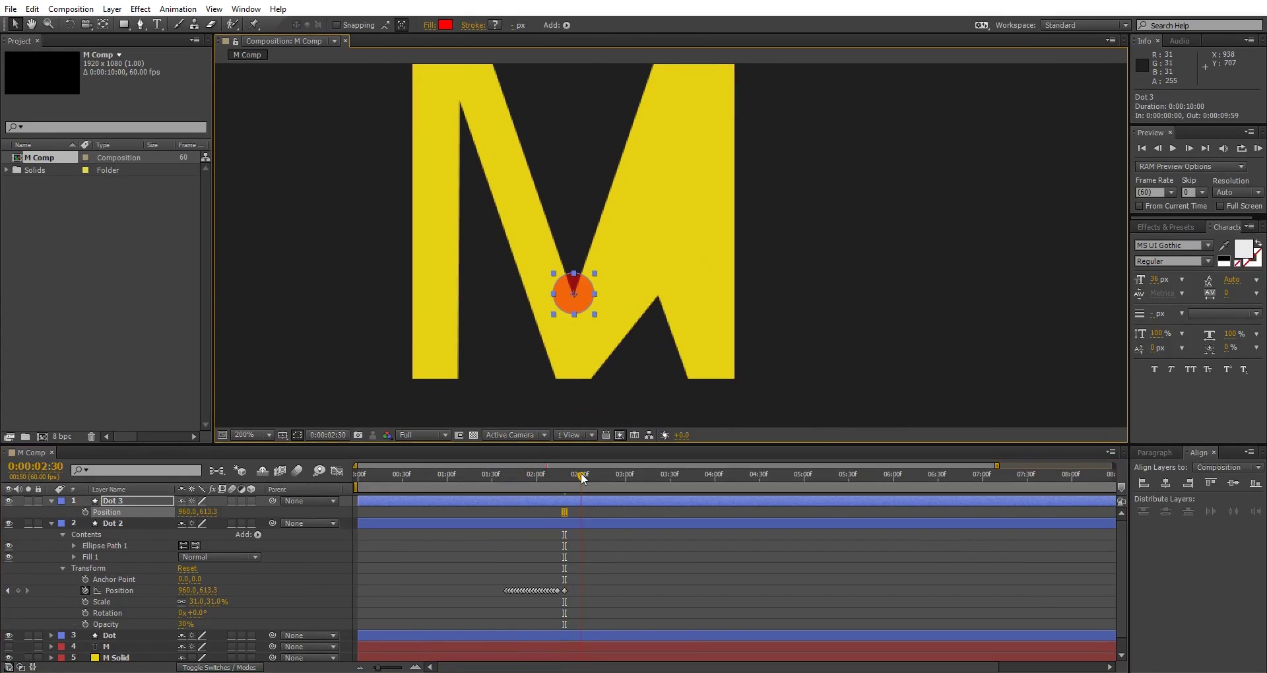
scroll(673, 285, "up", 1)
mouse_move(581, 294)
left_mouse_down()
mouse_move(665, 298)
mouse_move(699, 105)
mouse_move(698, 215)
left_mouse_up()
left_click(85, 512)
key("Page_Down")
key("Page_Down")
key("Page_Down")
key("Page_Down")
key("Page_Down")
key("Page_Down")
key("Page_Down")
key("Page_Down")
Refine Dot 3's earlier position keyframes so it starts below the notch around 2:20
key("Page_Down")
key("Page_Down")
left_click_drag(695, 223, 706, 148)
key("Page_Down")
key("Page_Down")
mouse_move(705, 148)
left_mouse_down()
mouse_move(709, 118)
mouse_move(714, 213)
left_mouse_up()
key("Page_Down")
key("Page_Down")
left_click_drag(713, 213, 721, 145)
key("Page_Down")
key("Page_Down")
key("Page_Down")
key("Page_Down")
key("Page_Down")
key("Page_Down")
key("Page_Down")
key("Page_Down")
key("Page_Down")
key("Page_Down")
key("Page_Down")
key("Page_Up")
key("Page_Up")
key("Page_Up")
key("Page_Up")
key("Page_Up")
key("Page_Up")
key("Page_Up")
key("Page_Down")
key("Page_Down")
key("Page_Down")
key("Page_Down")
key("Page_Down")
key("Page_Down")
key("Page_Down")
key("Page_Up")
key("Page_Up")
key("Page_Up")
key("Page_Up")
key("Page_Up")
key("Page_Up")
left_click_drag(671, 425, 699, 221)
key("Page_Up")
key("Page_Up")
key("Page_Up")
key("Page_Up")
key("Page_Up")
key("Page_Up")
key("Page_Up")
key("Page_Up")
key("Page_Up")
key("Page_Up")
key("Page_Up")
key("Page_Up")
key("Page_Up")
key("Page_Up")
key("Page_Up")
key("Page_Up")
key("Page_Up")
key("Page_Up")
key("Page_Up")
key("Page_Up")
left_click_drag(687, 324, 679, 383)
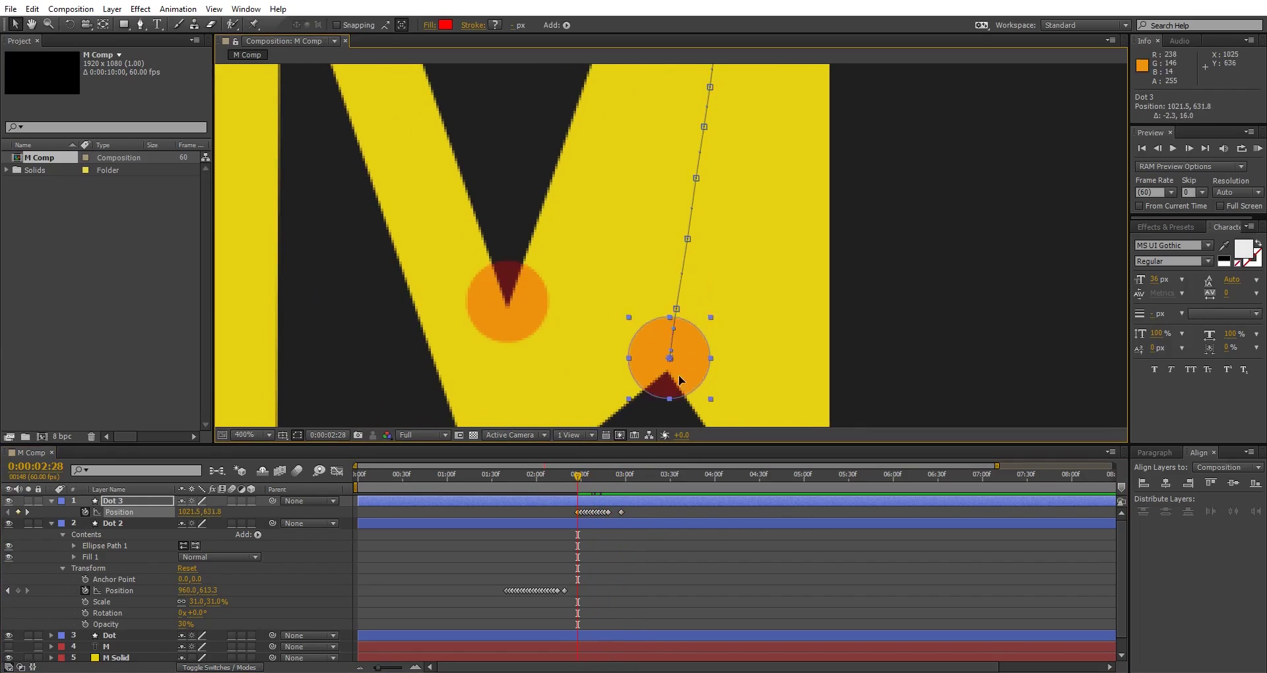
key("Page_Up")
key("Page_Up")
key("Page_Up")
key("Page_Up")
key("Page_Up")
key("Page_Up")
key("Page_Up")
key("Page_Up")
left_click_drag(711, 215, 701, 305)
Give Dot 2 a 202020 fill, full opacity and 7% scale
left_click(113, 501)
left_click(51, 502)
left_click_drag(480, 255, 606, 388)
left_click(659, 277)
left_click(74, 534)
left_click(73, 568)
scroll(132, 574, "down", 1)
left_click(185, 588)
type("202020")
left_click(759, 258)
scroll(218, 594, "down", 1)
left_click_drag(188, 635, 244, 624)
left_click(196, 614)
type("7")
left_click(475, 561)
Keyframe Dot 2's scale to grow from 0 to 7% and shrink back to 0
left_click_drag(565, 478, 514, 474)
left_click(85, 613)
left_click(575, 477)
left_click(195, 613)
type("0")
left_click(449, 561)
left_click_drag(621, 125, 594, 389)
left_click(18, 613)
left_click_drag(514, 475, 535, 482)
left_click(196, 613)
type("0")
left_click(448, 561)
left_click_drag(654, 359, 581, 171)
Give Dot 3 the dark 202020 fill, 100% opacity and 7% scale
left_click(52, 512)
left_click(82, 502)
left_click(52, 501)
left_click(63, 512)
left_click(73, 535)
left_click(186, 568)
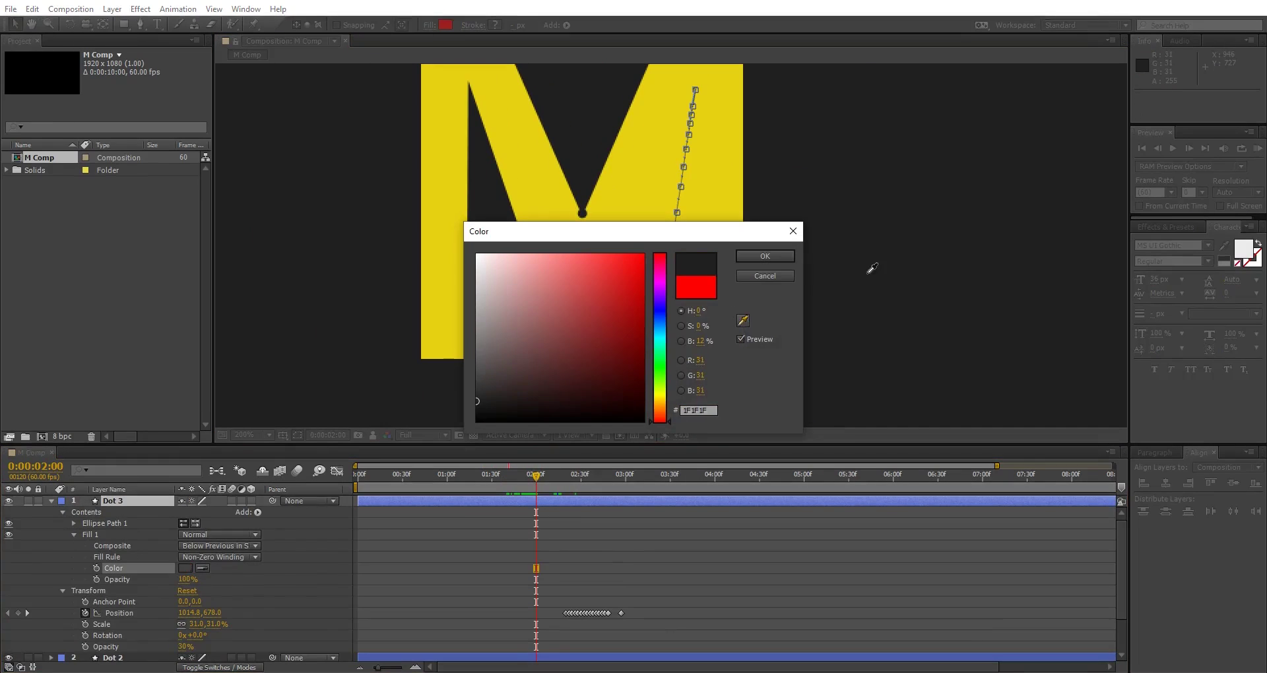
left_click(763, 256)
left_click_drag(188, 647, 291, 634)
left_click(291, 638)
left_click_drag(211, 624, 195, 624)
Keyframe Dot 3's scale from 0 up to 7% and back to 0
left_click_drag(548, 475, 356, 484)
left_click(85, 624)
left_click(208, 625)
type("0")
left_click(17, 624)
left_click(208, 624)
type("0")
left_click(456, 564)
Save the project and preview the dots animation
key("ctrl+s")
left_click(571, 350)
scroll(586, 318, "down", 1)
key("space")
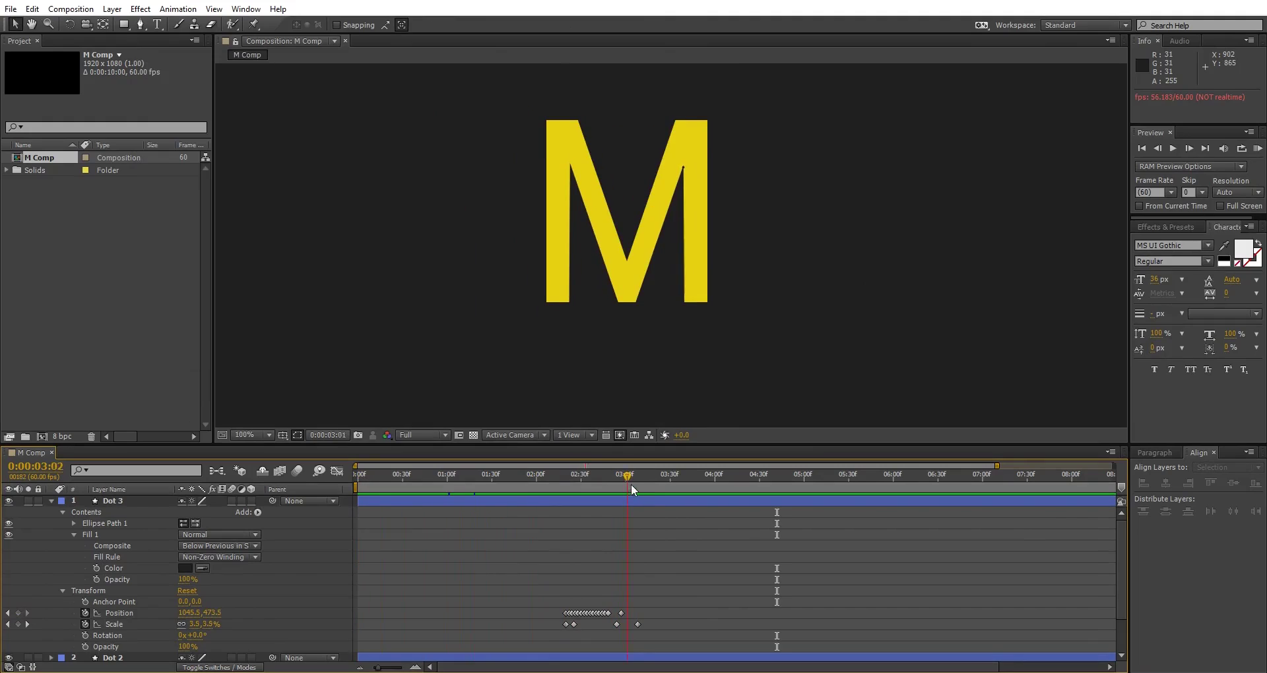
mouse_move(644, 484)
left_mouse_down()
mouse_move(414, 512)
mouse_move(627, 481)
left_mouse_up()
left_click(59, 400)
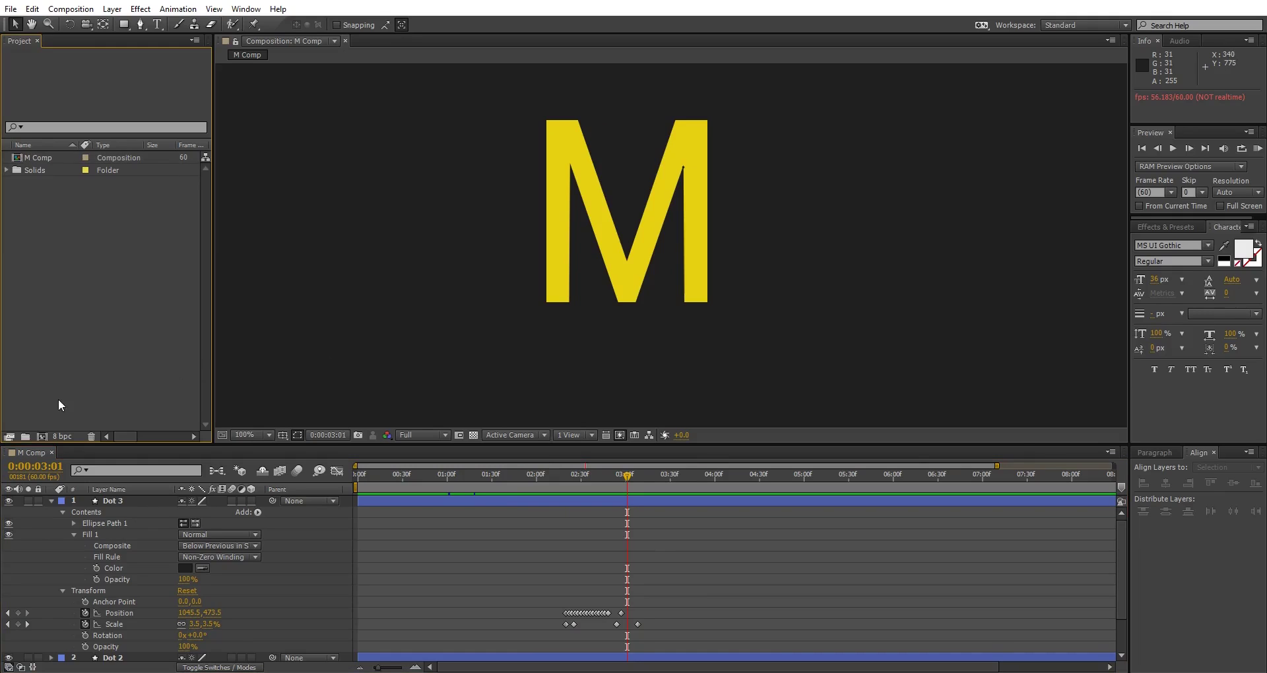
Create a 500×500 composition named Burst with the aspect ratio unlocked
left_click(43, 437)
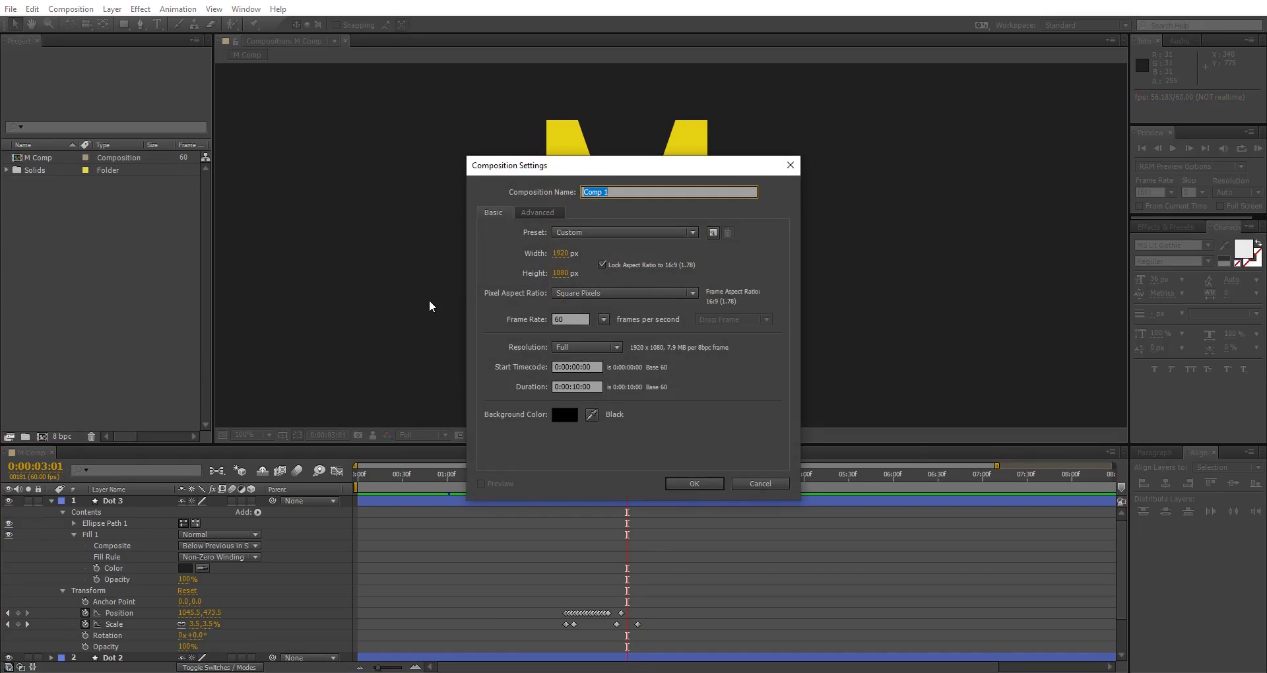
type("Burst")
left_click(601, 265)
left_click(560, 255)
type("500")
left_click(562, 274)
type("500")
key("Return")
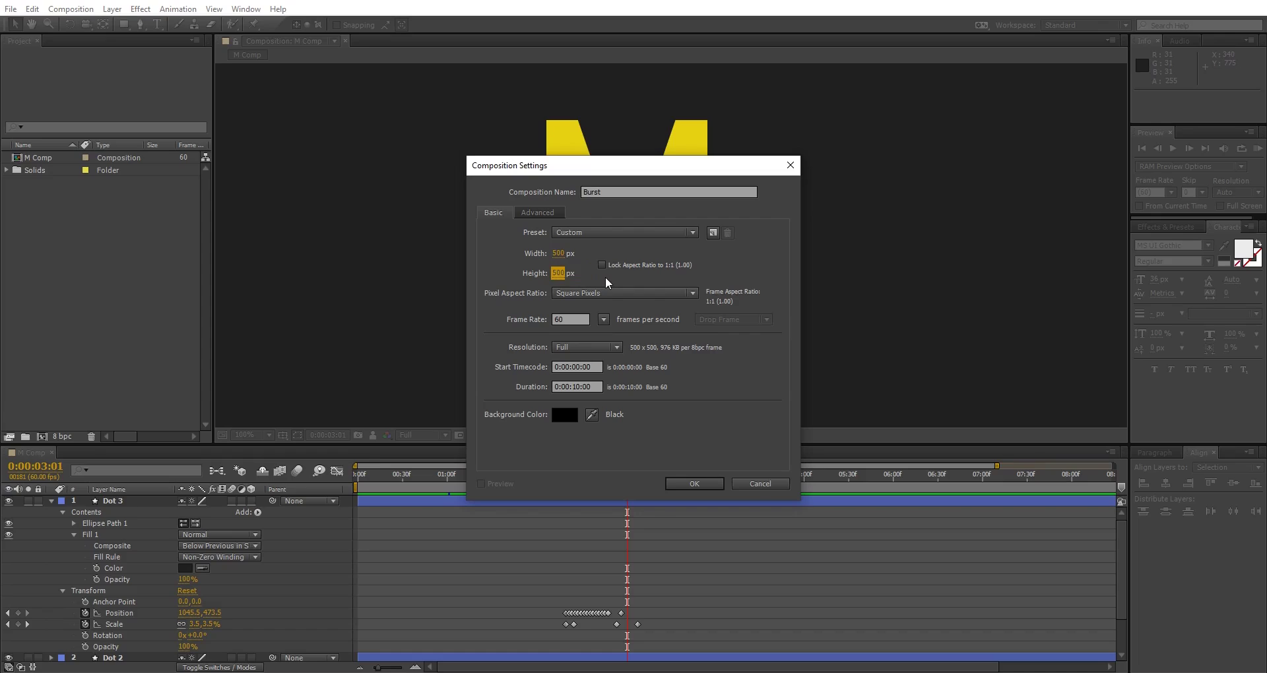
left_click(687, 490)
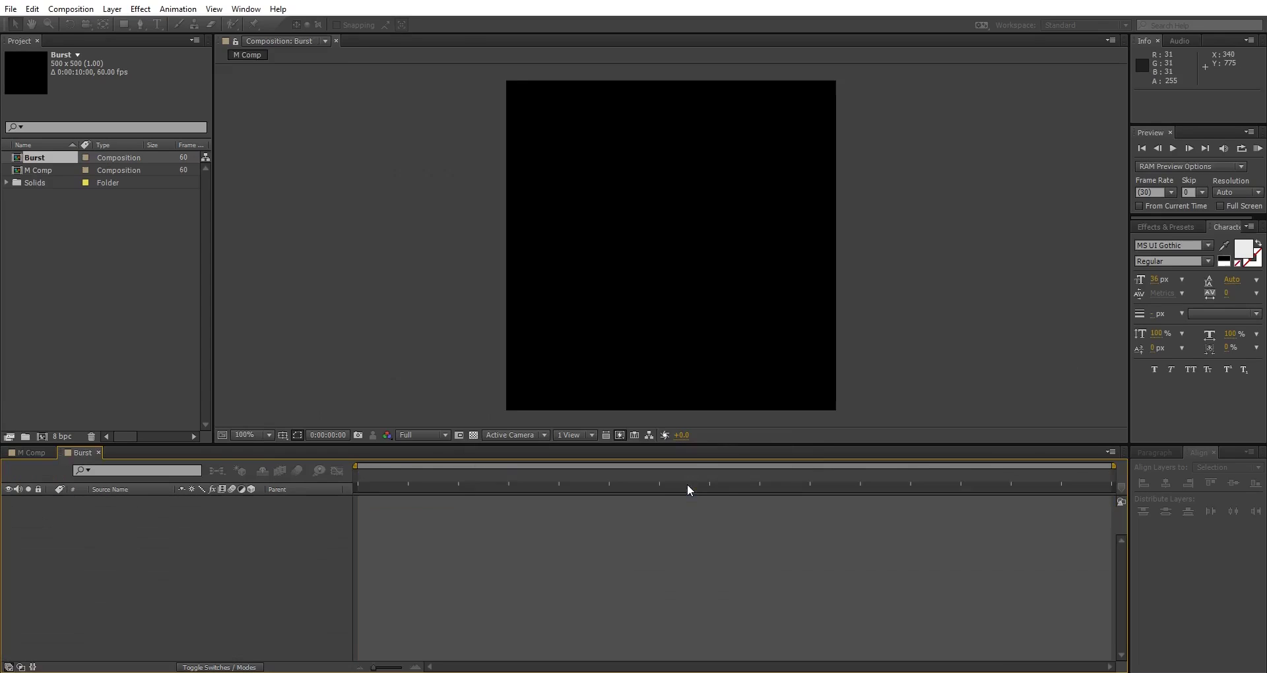
Add a shape layer with an ellipse path and stroke, then reveal its Transform properties
right_click(222, 572)
mouse_move(286, 429)
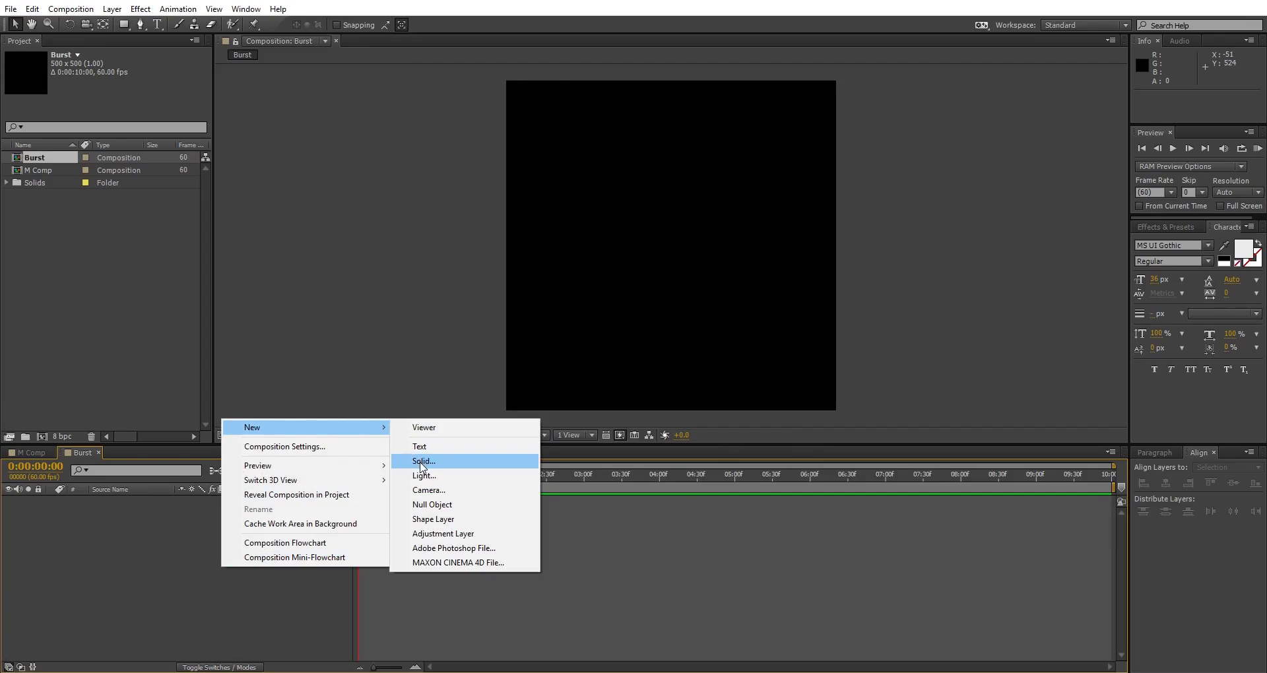
left_click(427, 520)
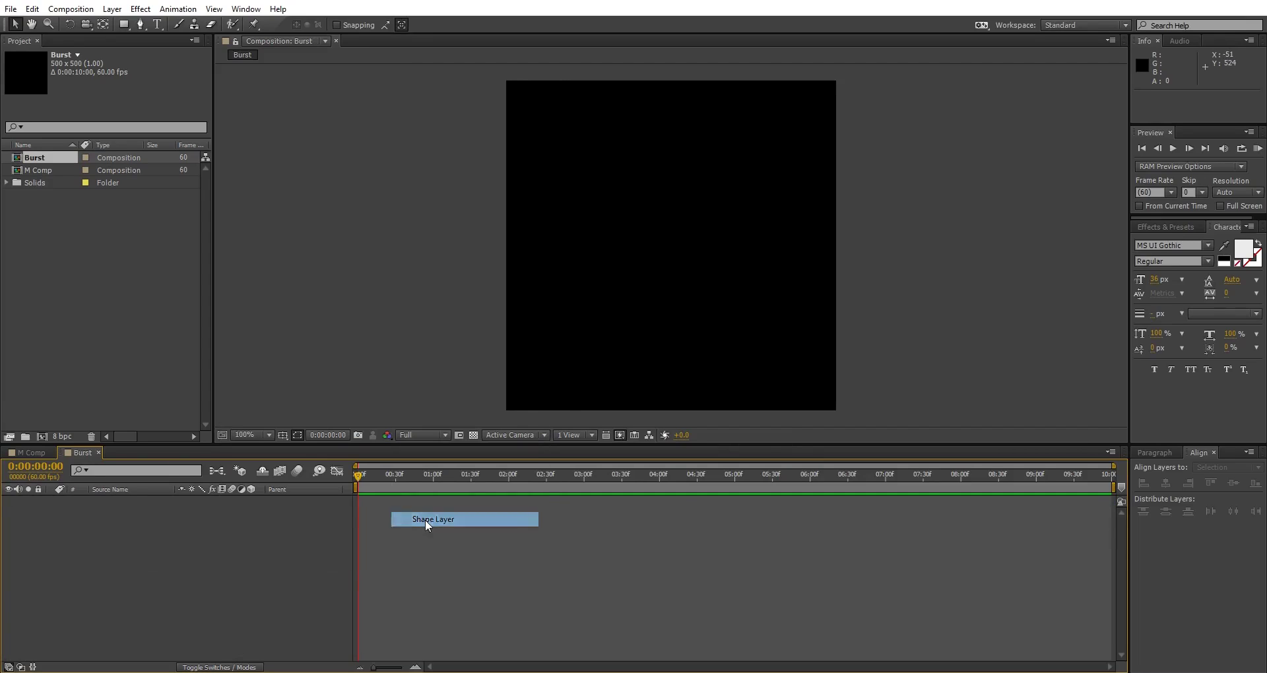
left_click(256, 511)
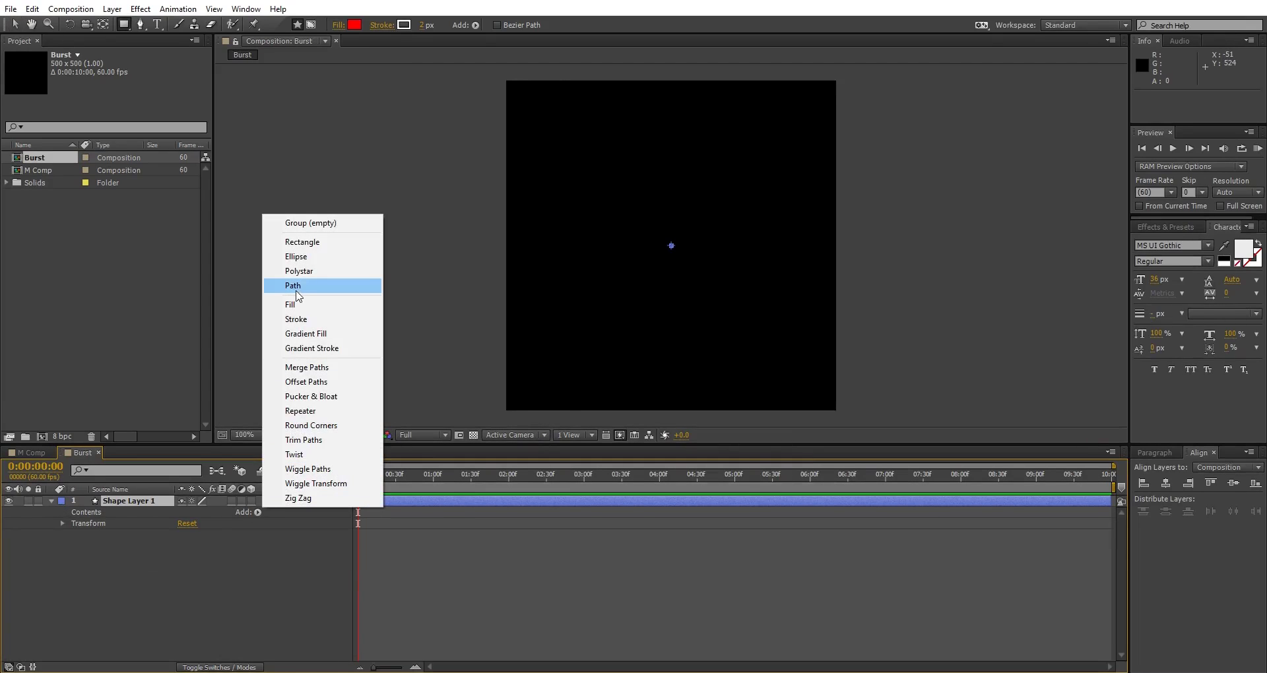
left_click(297, 256)
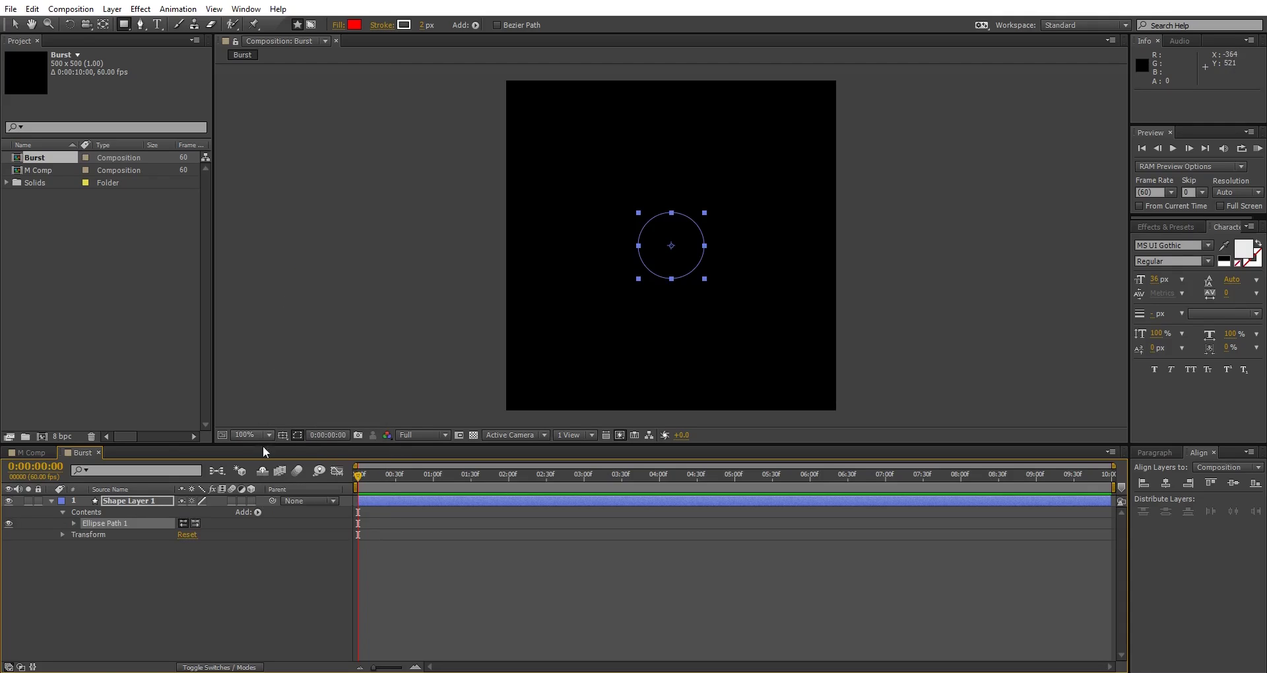
left_click(257, 512)
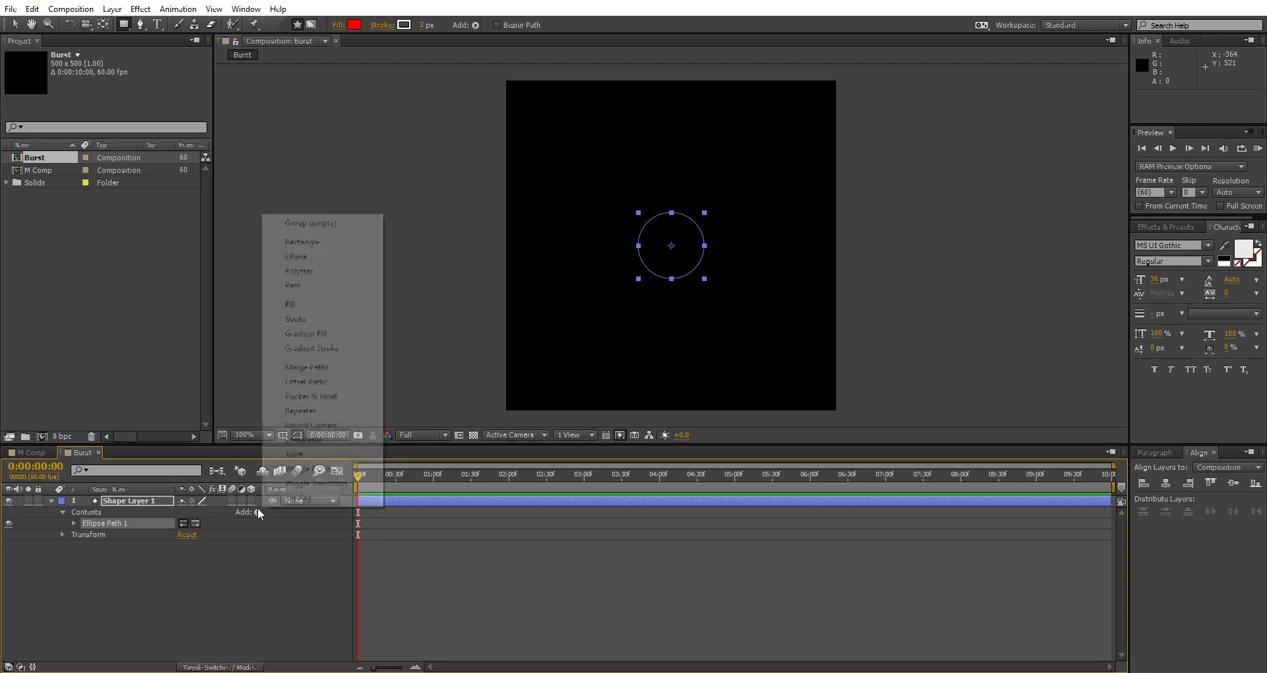
left_click(296, 319)
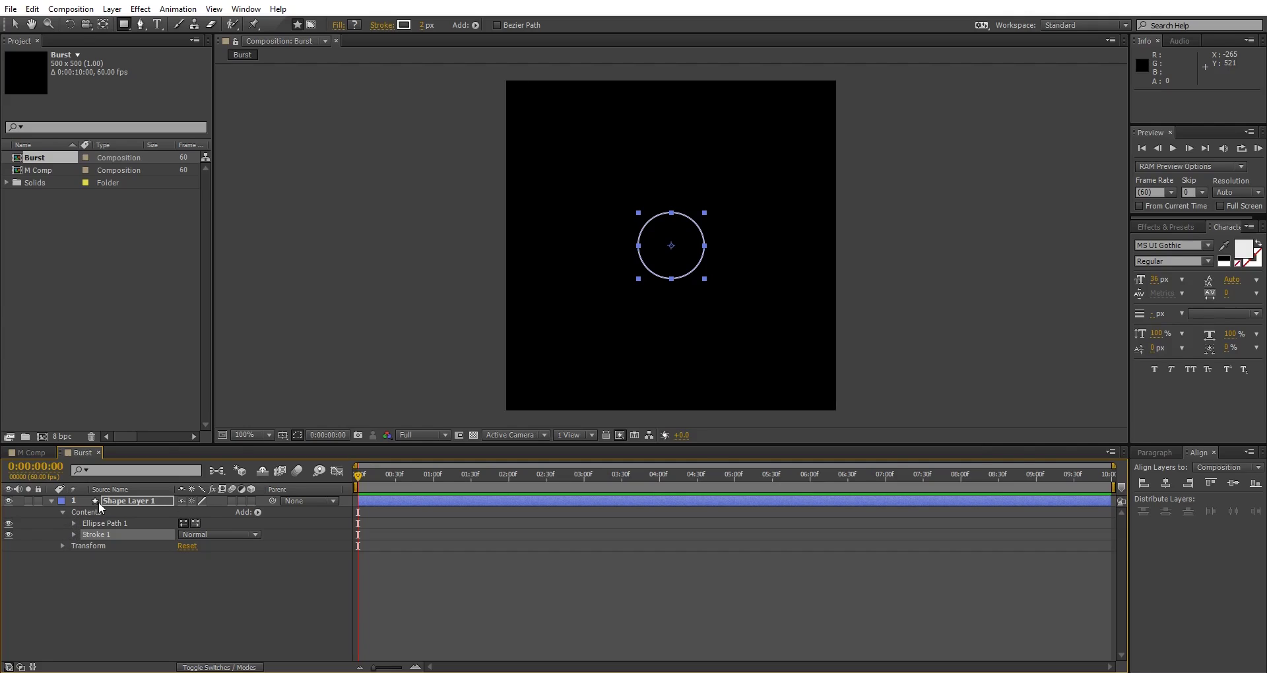
left_click(63, 546)
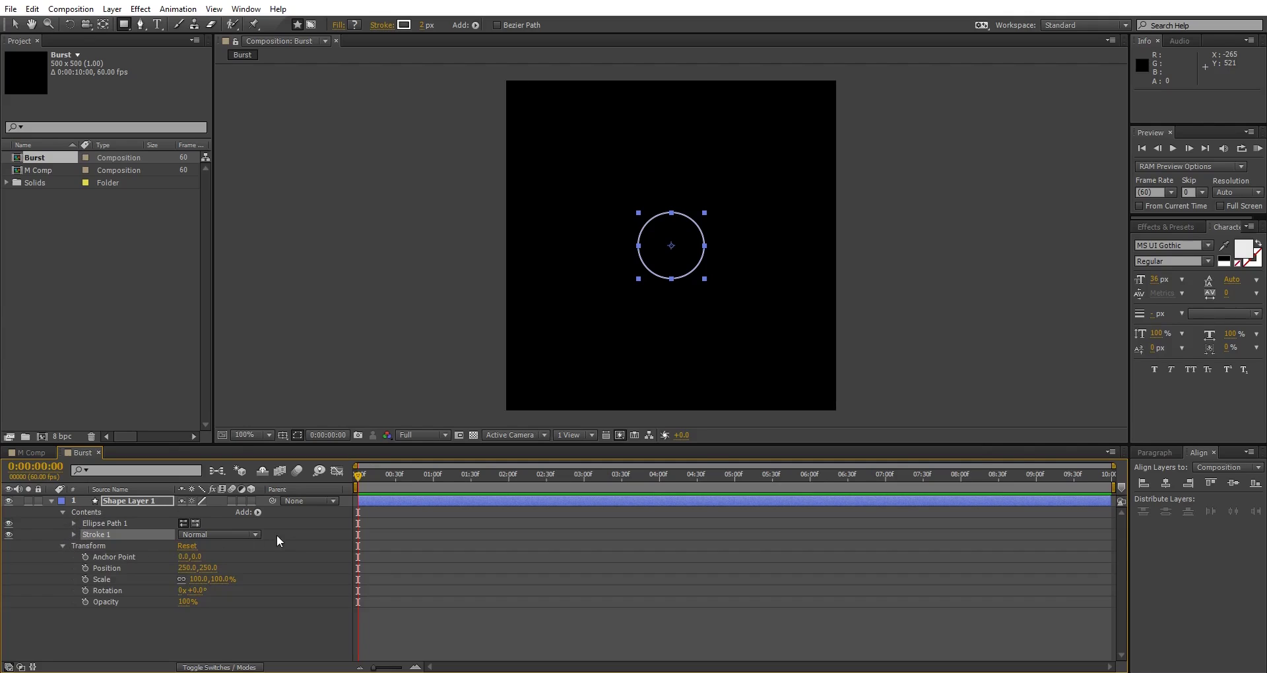
Keyframe the circle's scale from 0% at 0:00 to about 446% at frame 40
left_click(220, 579)
left_click(227, 611)
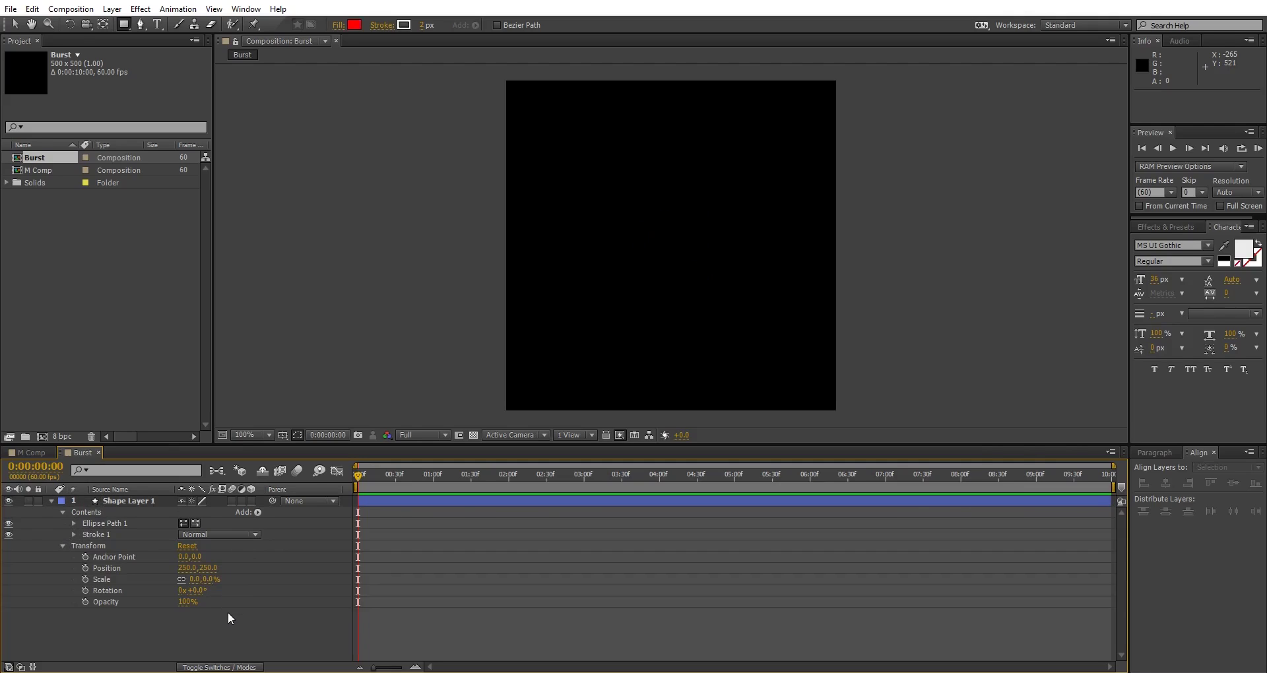
left_click(85, 580)
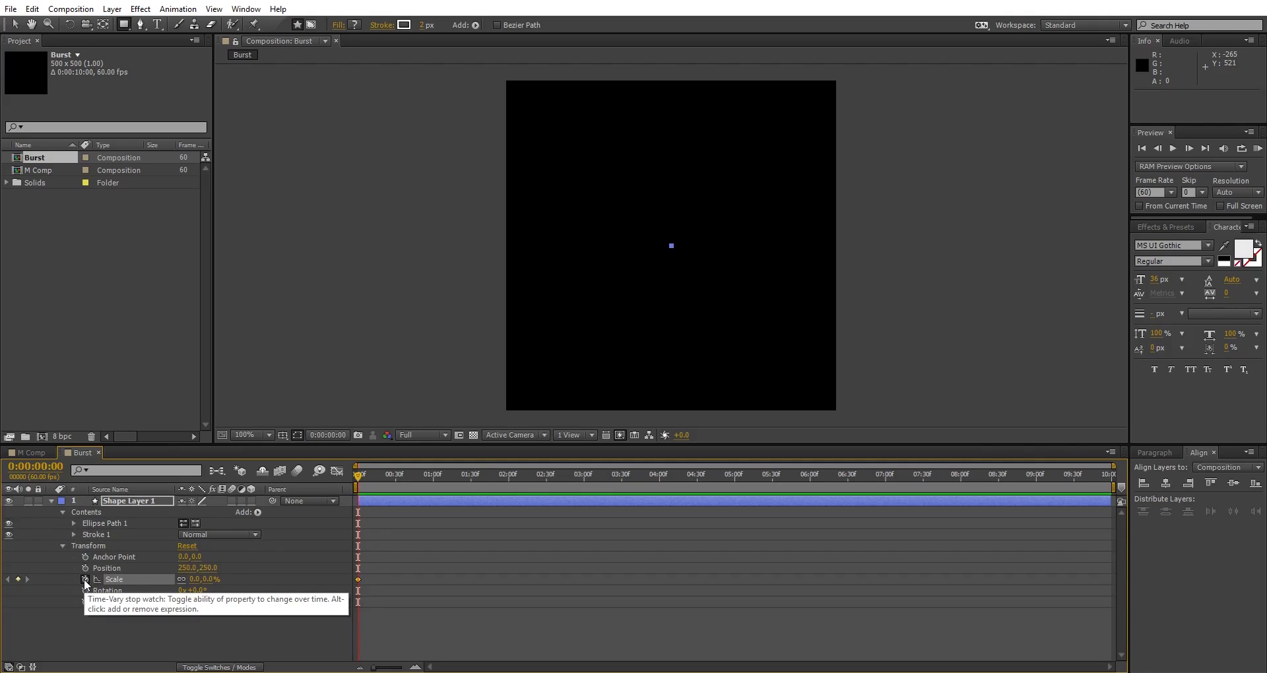
left_click(398, 481)
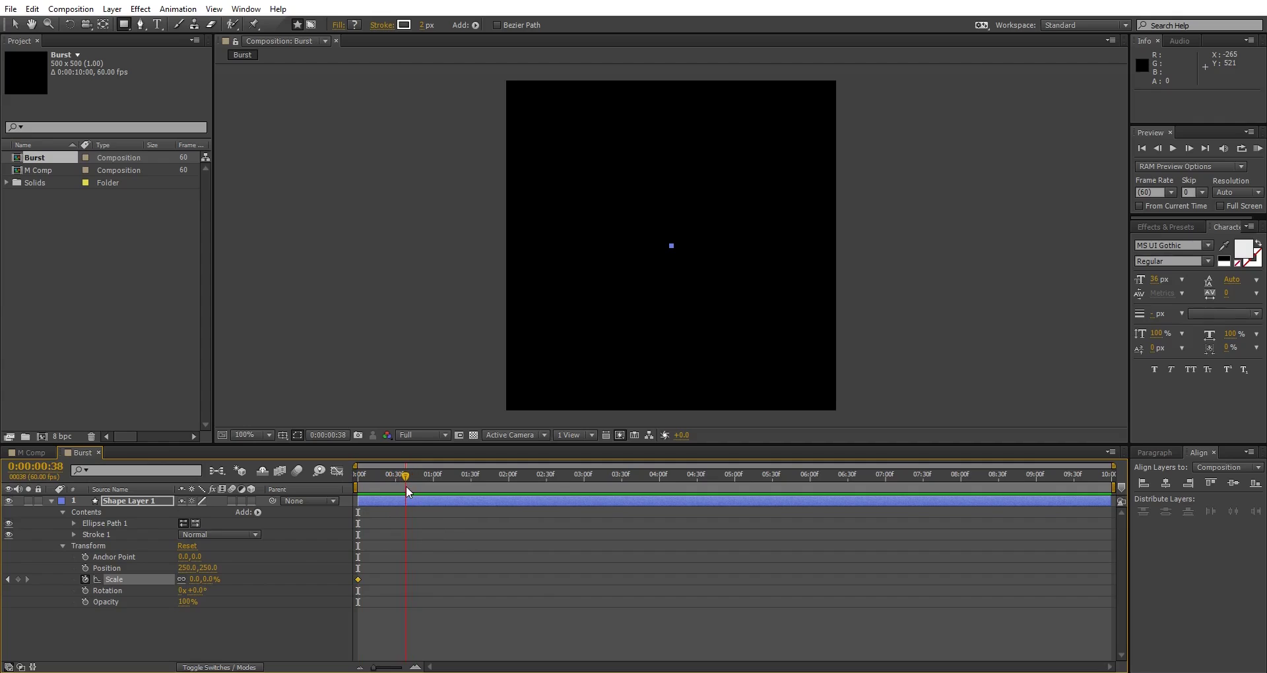
left_click_drag(407, 486, 408, 485)
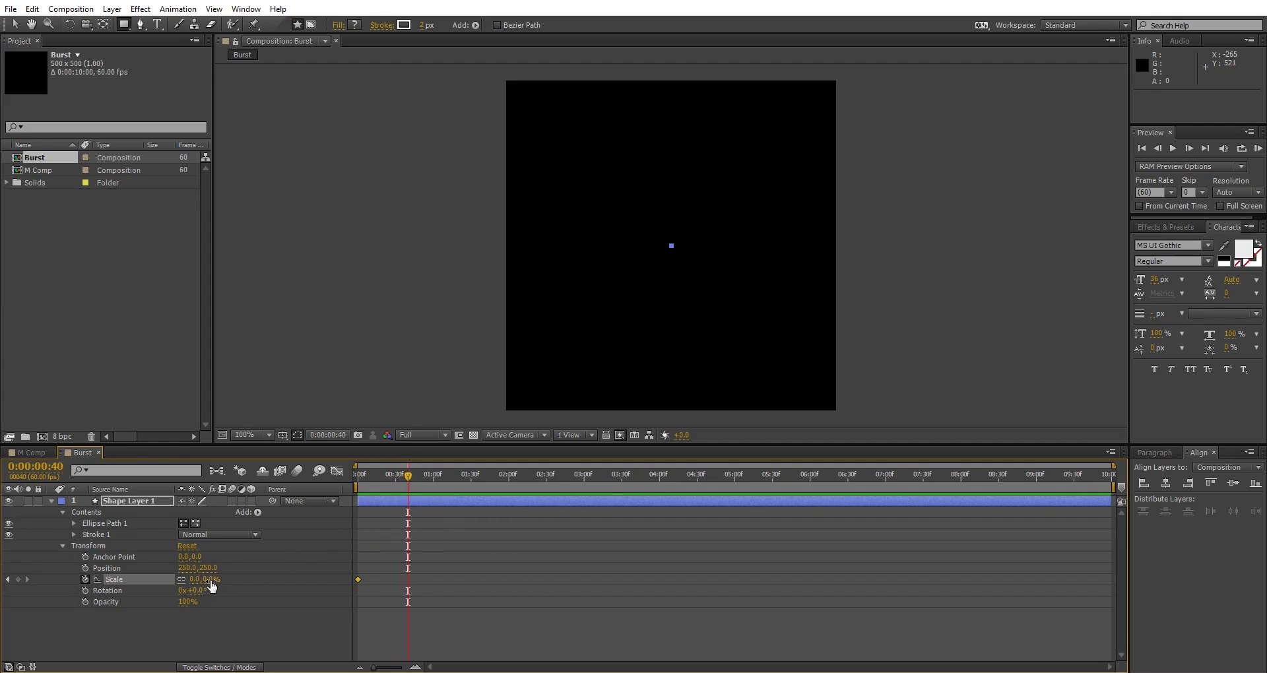
left_click_drag(211, 585, 493, 568)
left_click(445, 645)
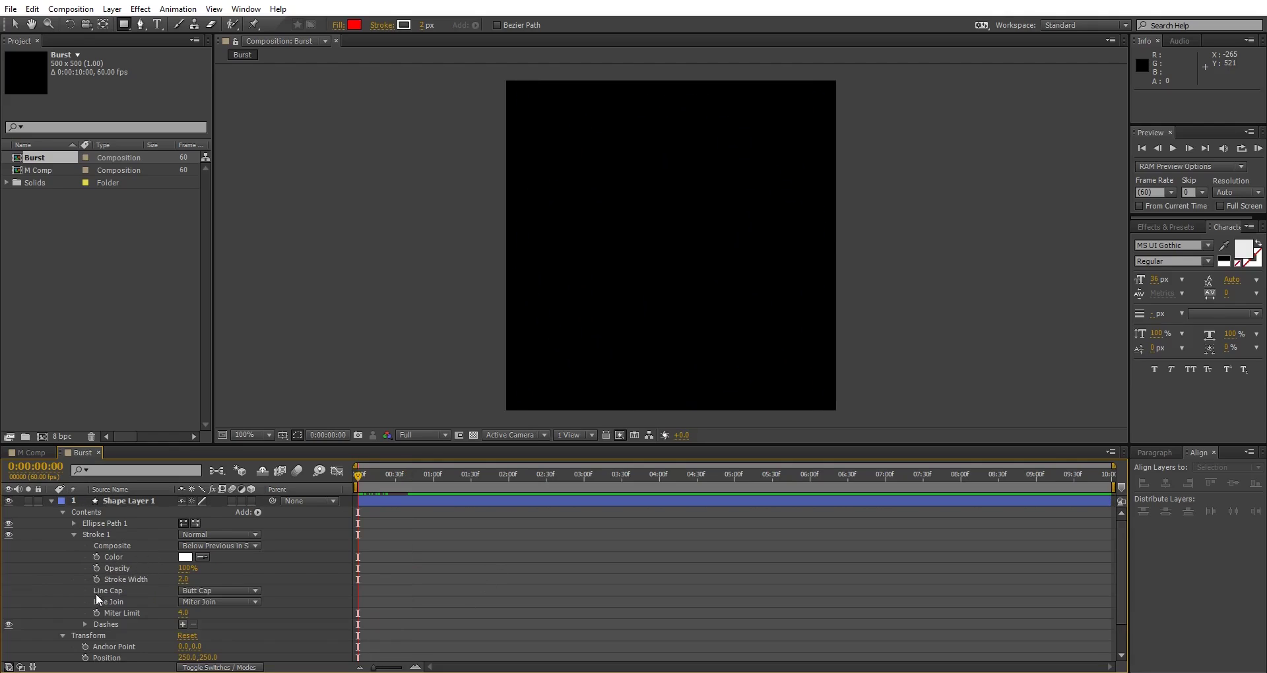
Keyframe the stroke width from 30 at 0:00 down to 0 at frame 40
left_click(183, 579)
left_click(95, 579)
left_click_drag(407, 478, 417, 483)
key("space")
mouse_move(425, 536)
left_mouse_down()
mouse_move(425, 500)
mouse_move(408, 485)
left_mouse_up()
left_click(186, 545)
type("0")
key("Return")
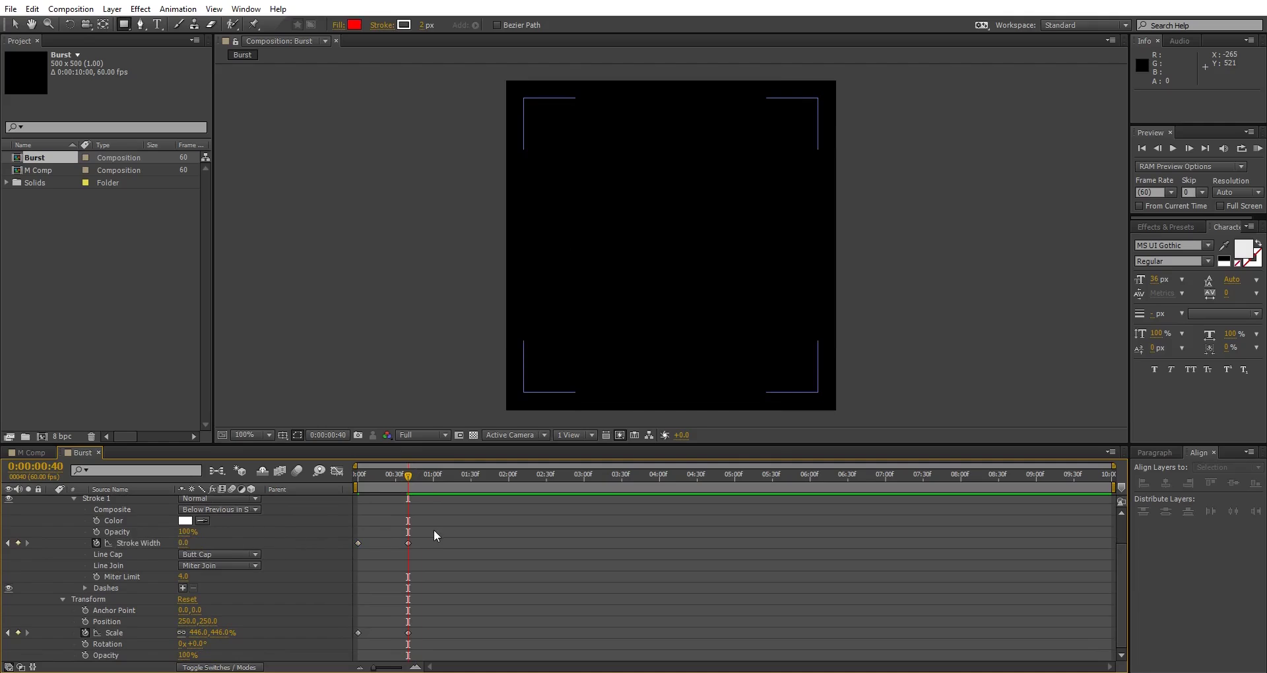
Apply Easy Ease to the burst's frame-40 keyframes
left_click_drag(441, 528, 401, 631)
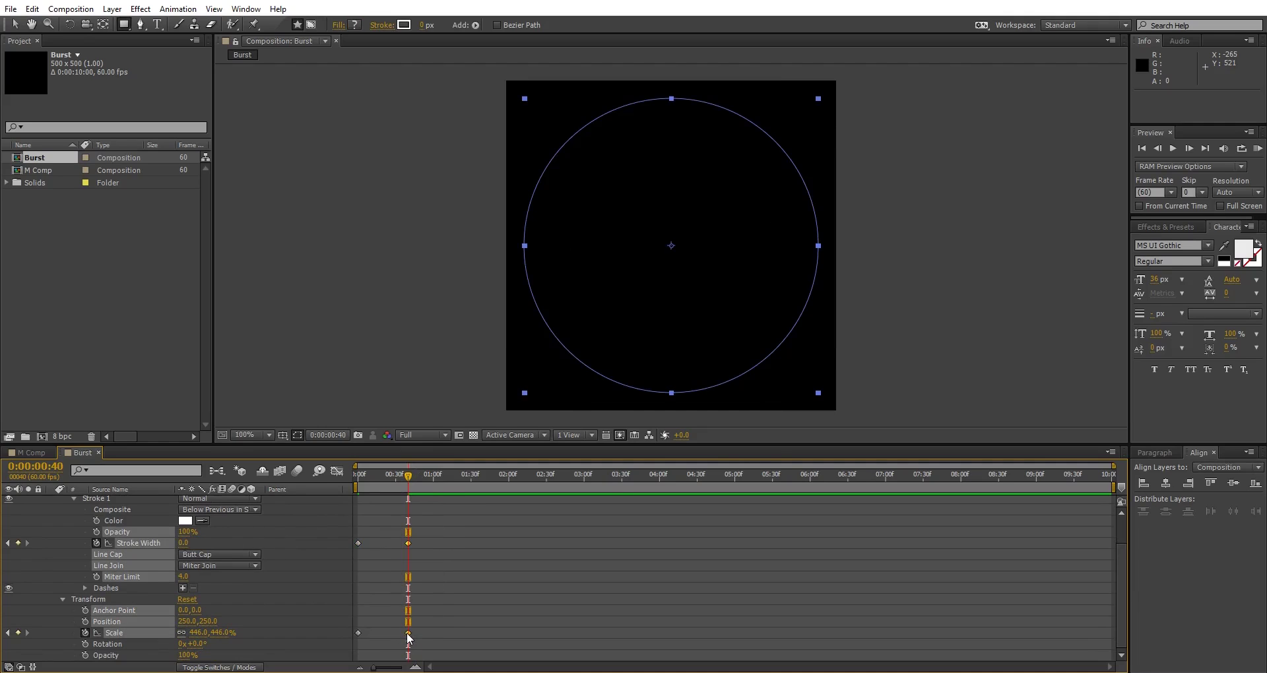
right_click(407, 634)
mouse_move(426, 625)
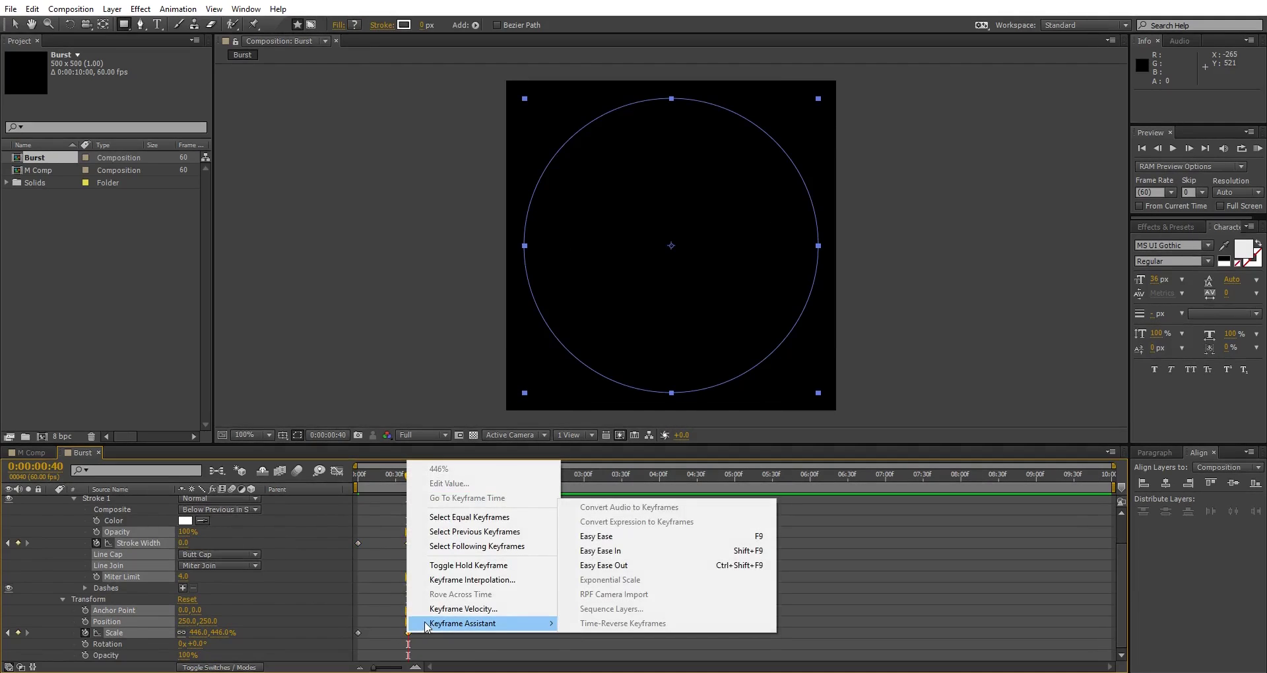
left_click(596, 536)
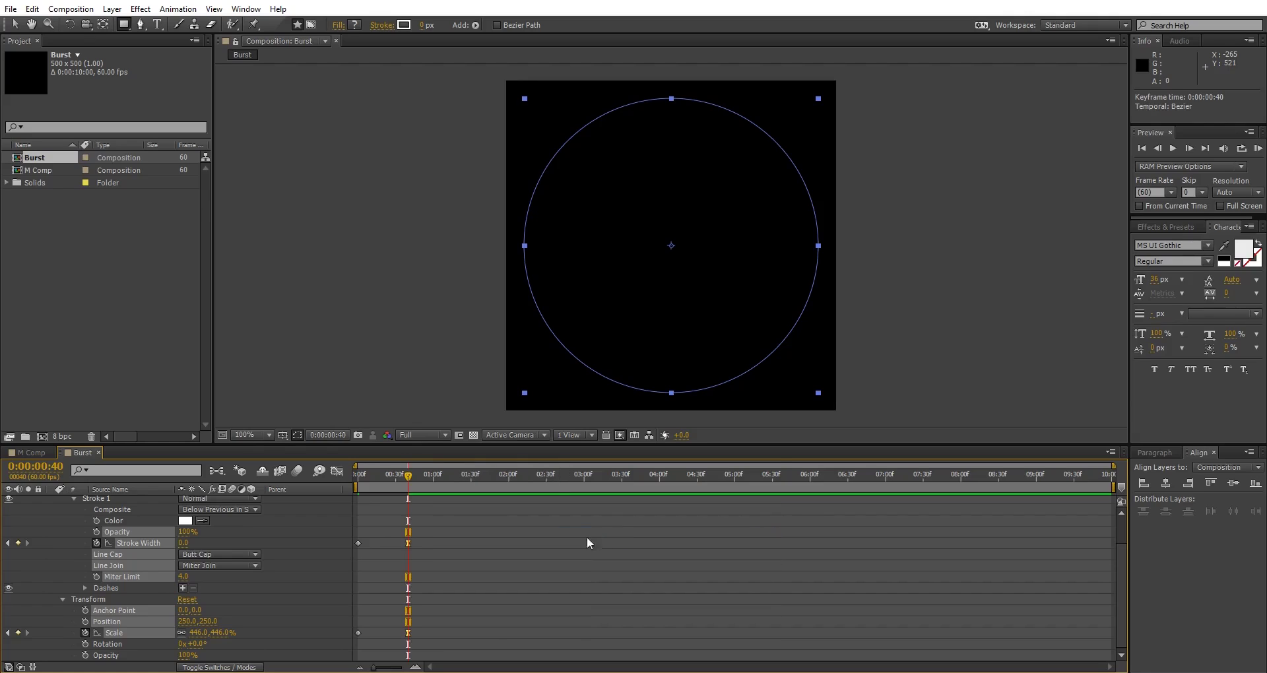
left_click(388, 520)
Reshape the stroke width and scale speed curves in the Graph Editor for a quick start and flat finish
left_click(336, 471)
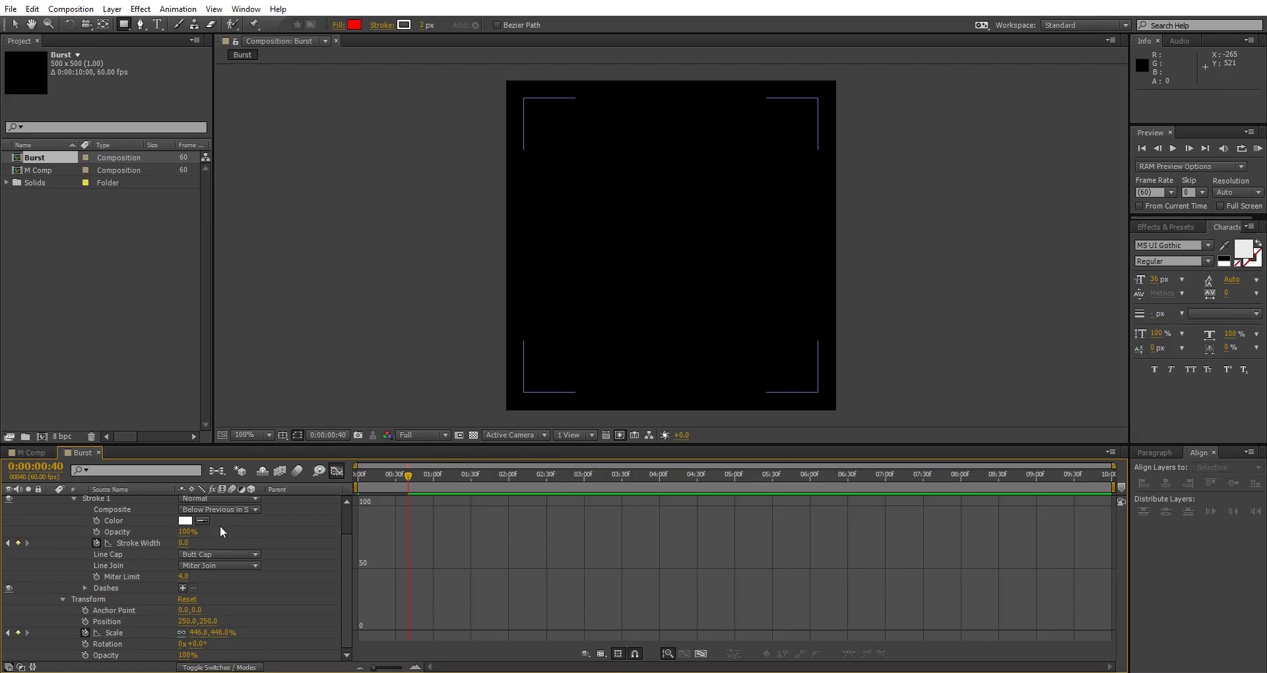
left_click(150, 545)
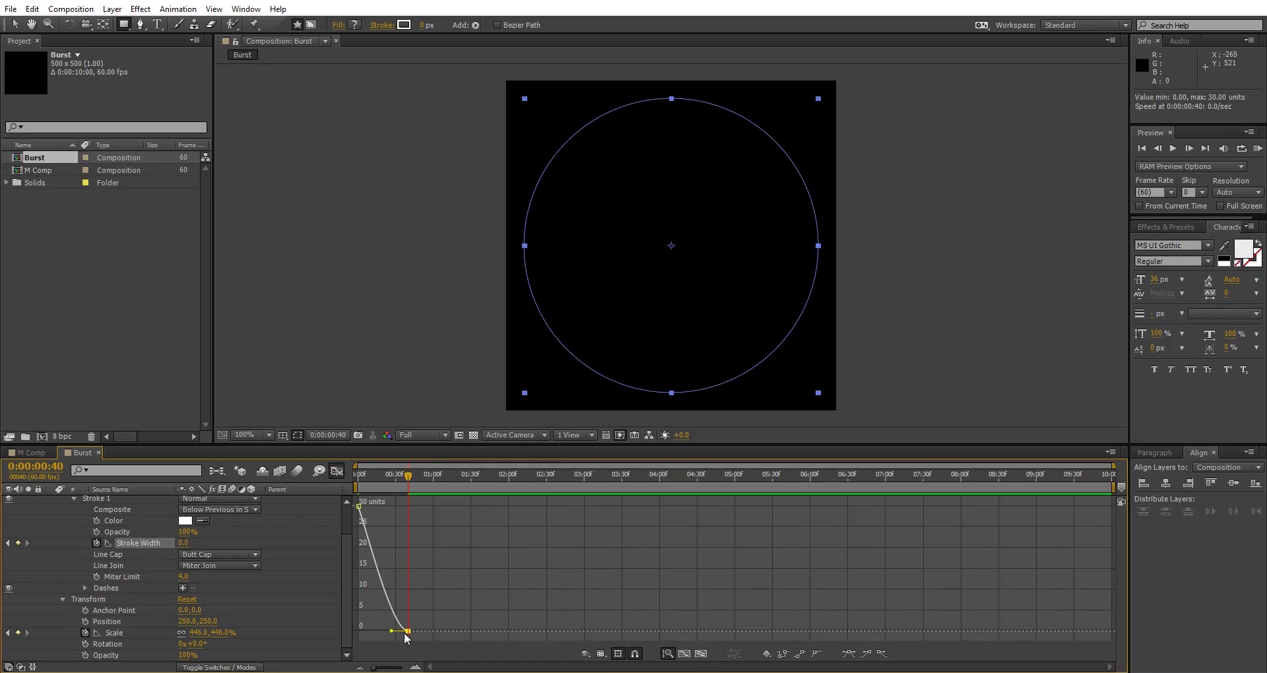
left_click_drag(391, 631, 365, 627)
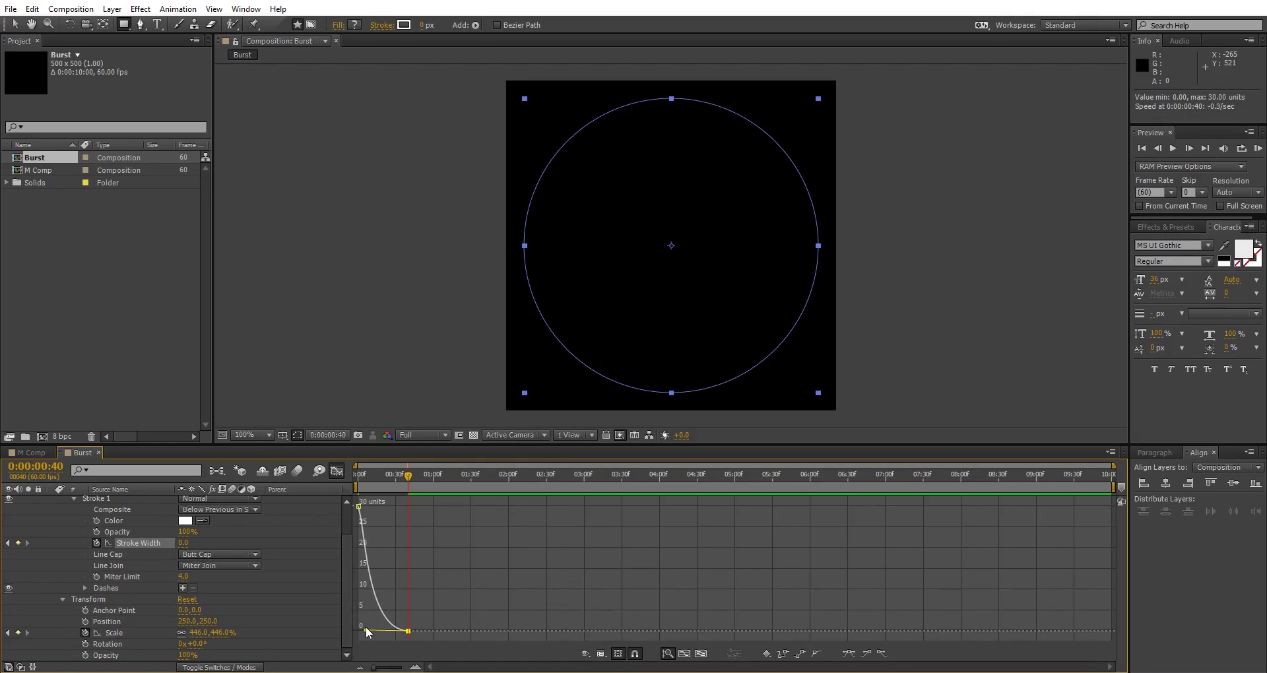
left_click(134, 632)
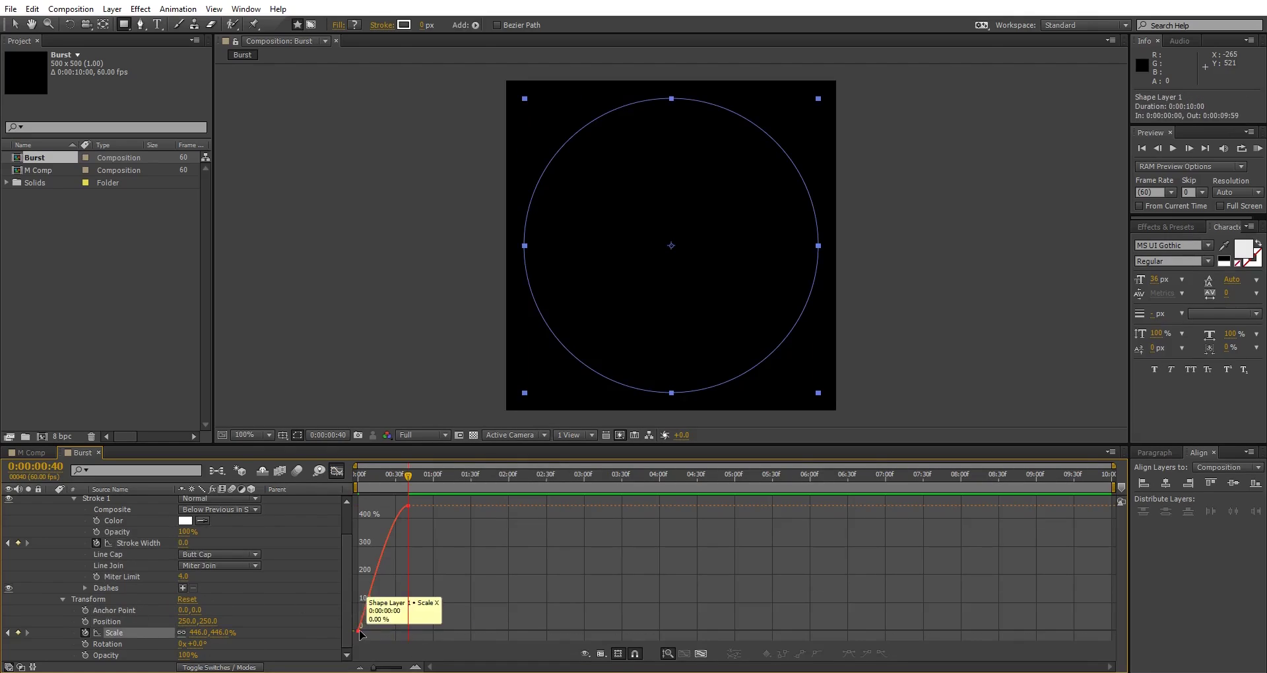
left_click(408, 505)
left_click_drag(399, 506, 361, 502)
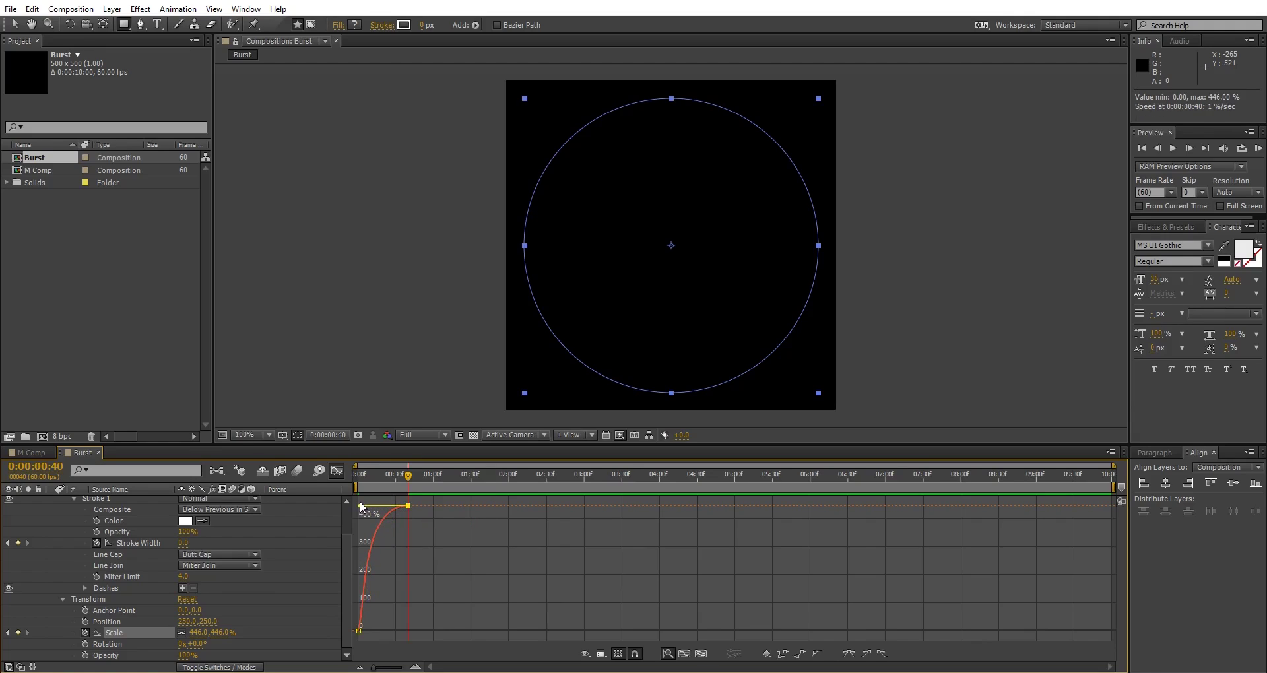
left_click(337, 474)
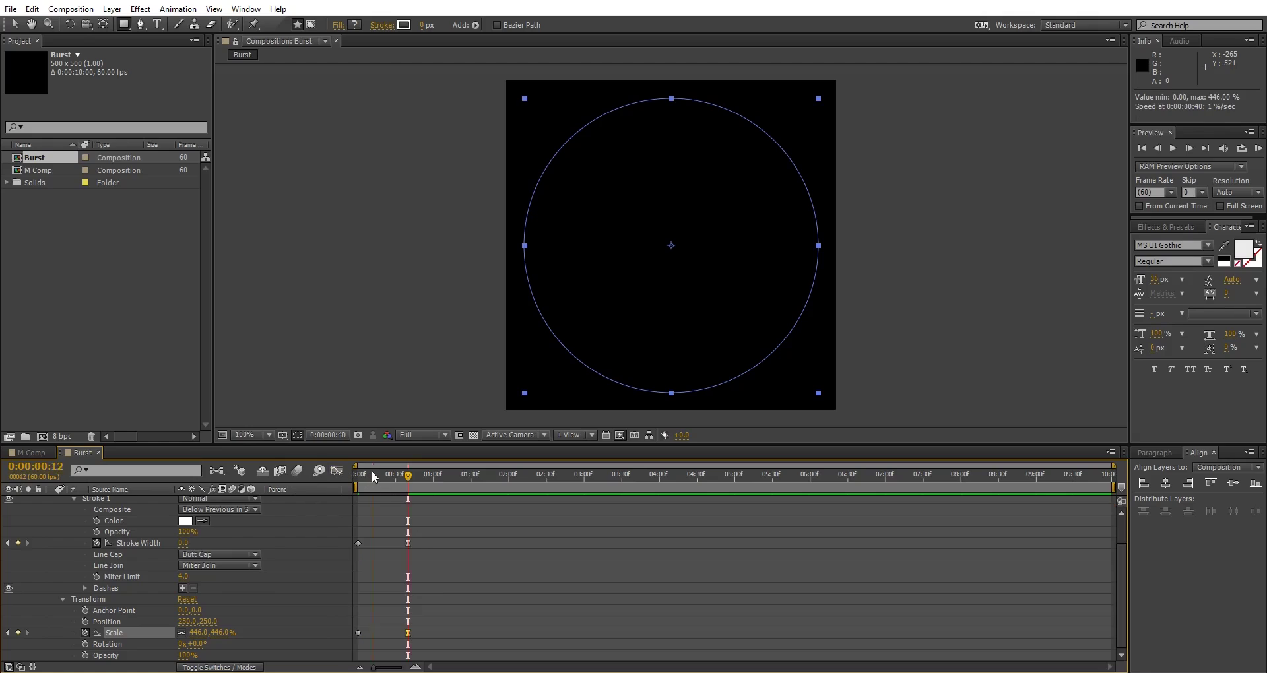
Preview the burst, end the work area at frame 45, and trim the comp to it
key("KP_0")
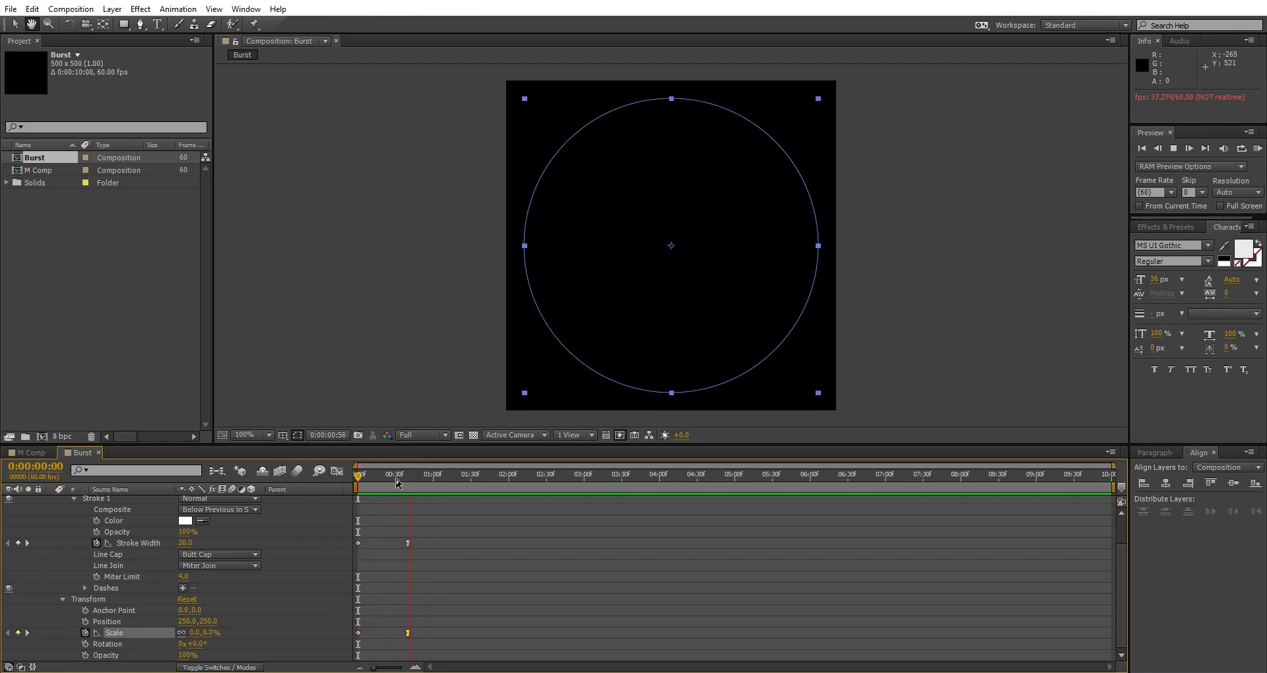
key("space")
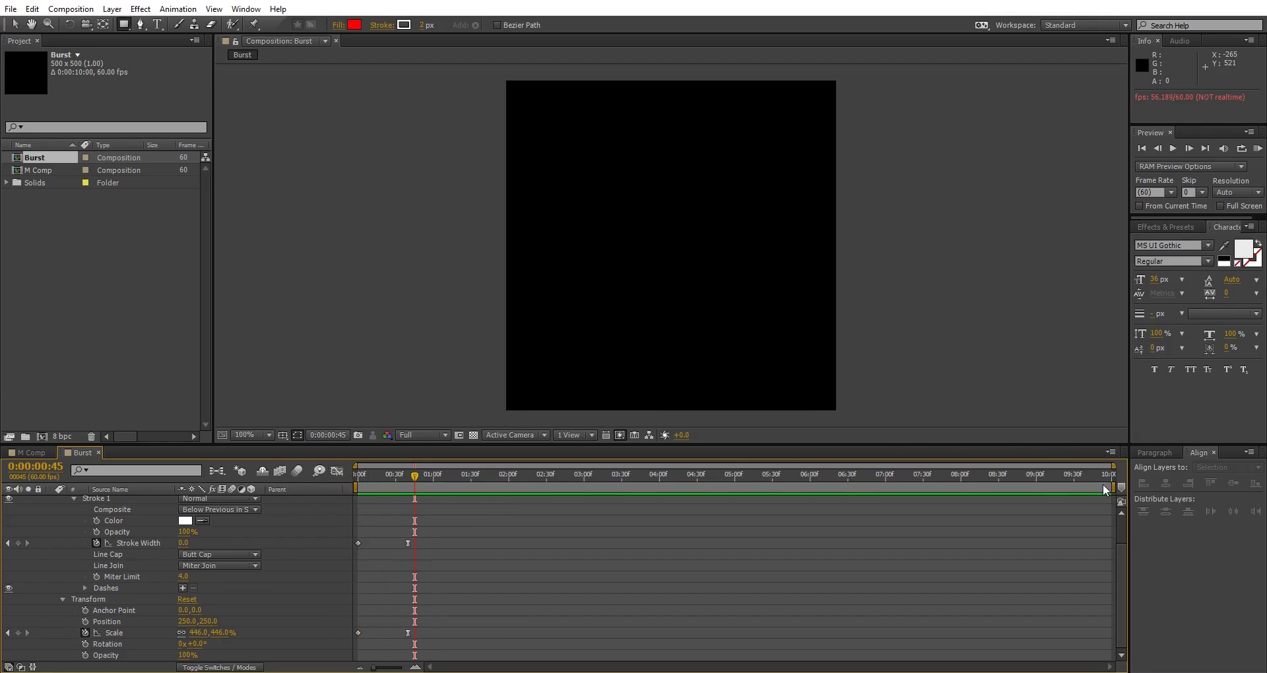
left_click_drag(1112, 486, 415, 488)
right_click(394, 488)
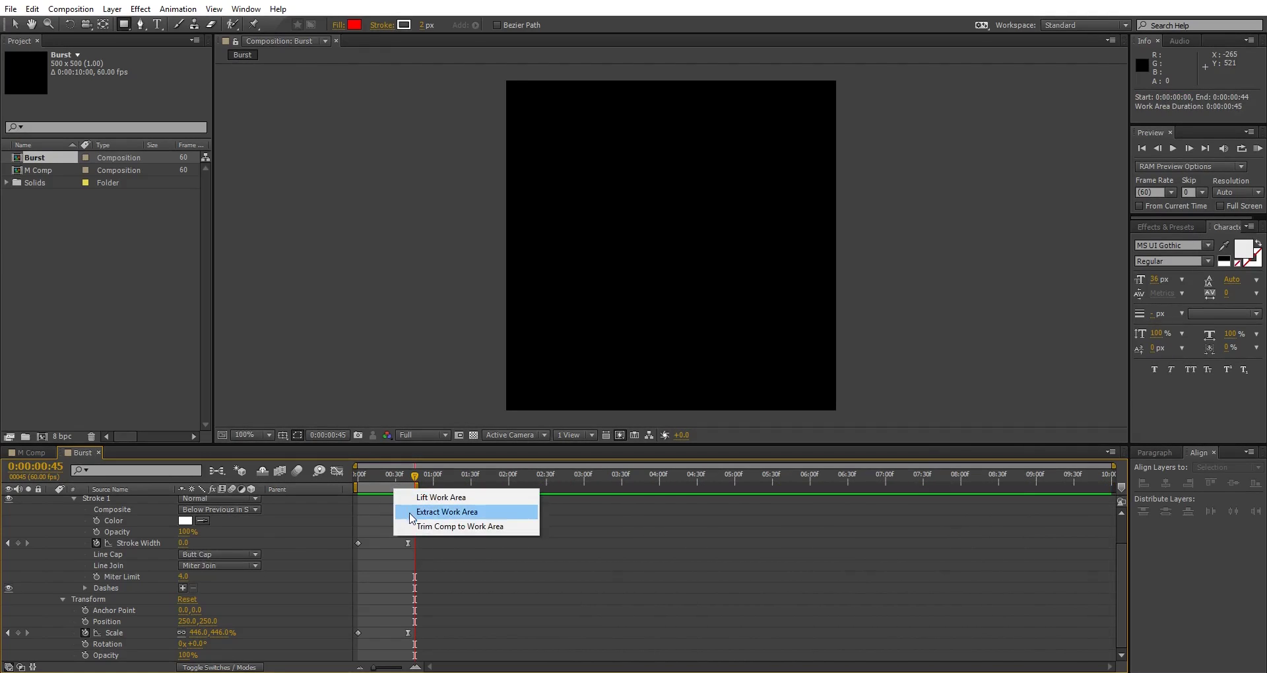
left_click(410, 521)
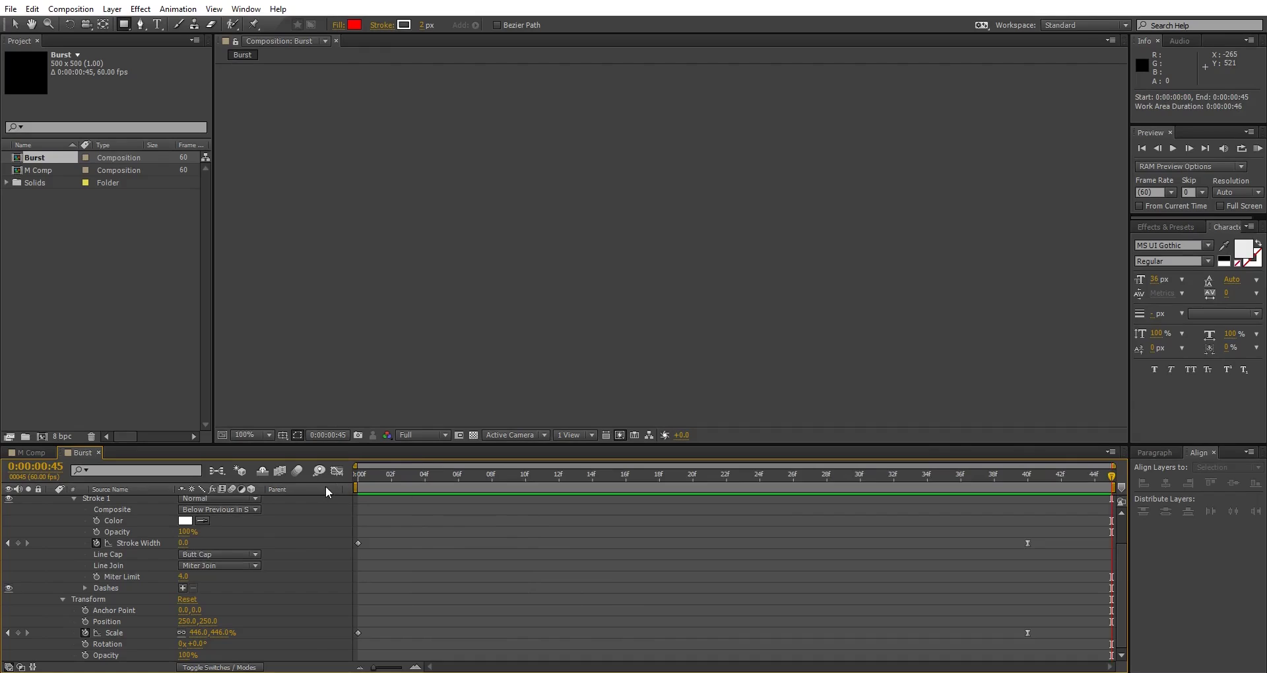
Add the Burst composition to M Comp as a layer starting near 1:30
left_click(27, 452)
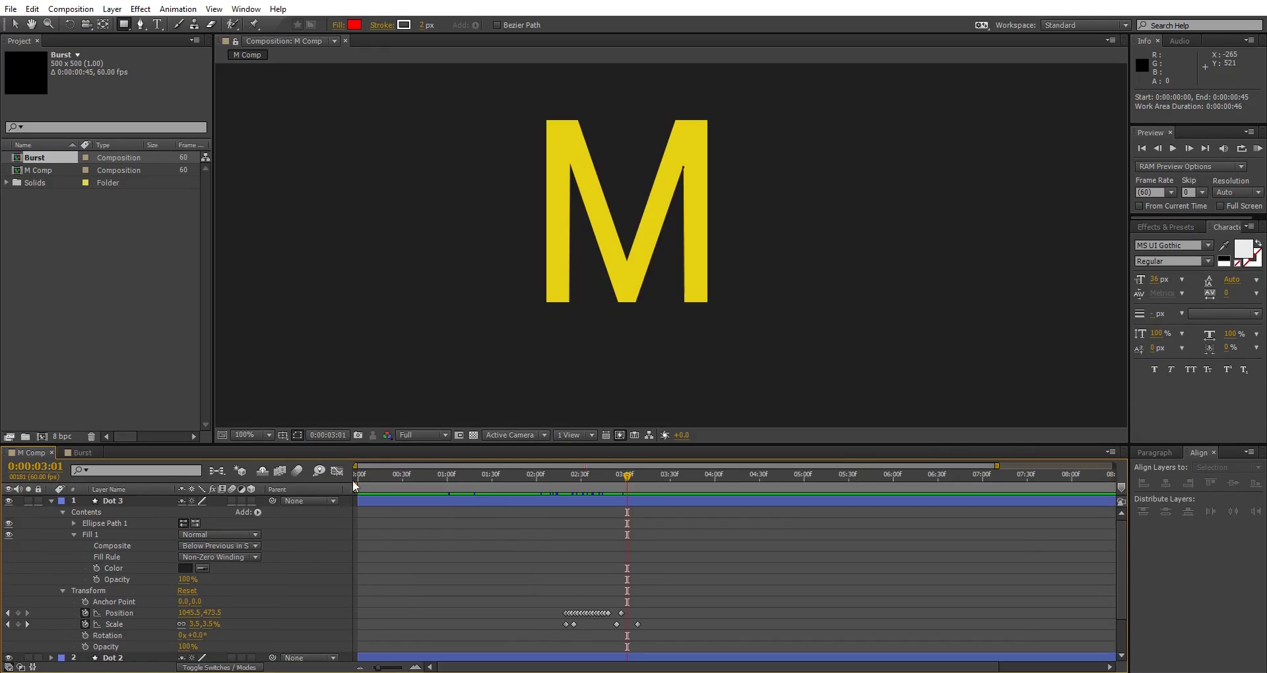
left_click(51, 500)
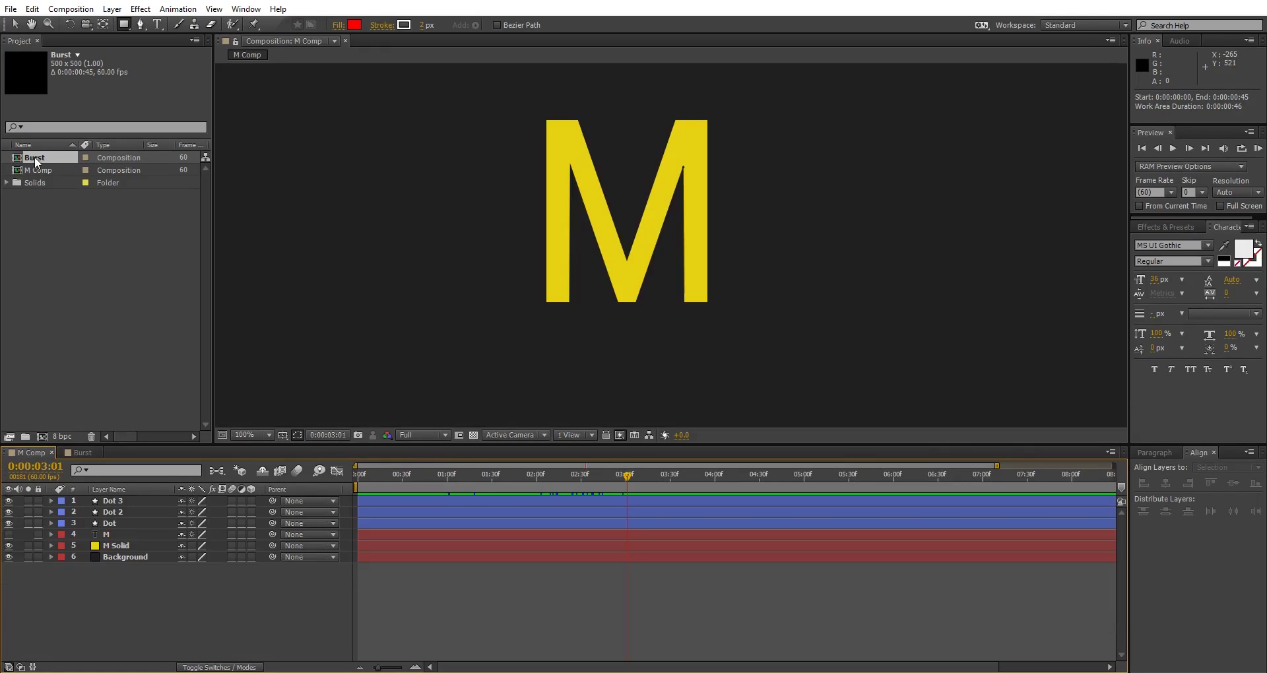
left_click_drag(35, 156, 491, 446)
left_click_drag(485, 493, 502, 482)
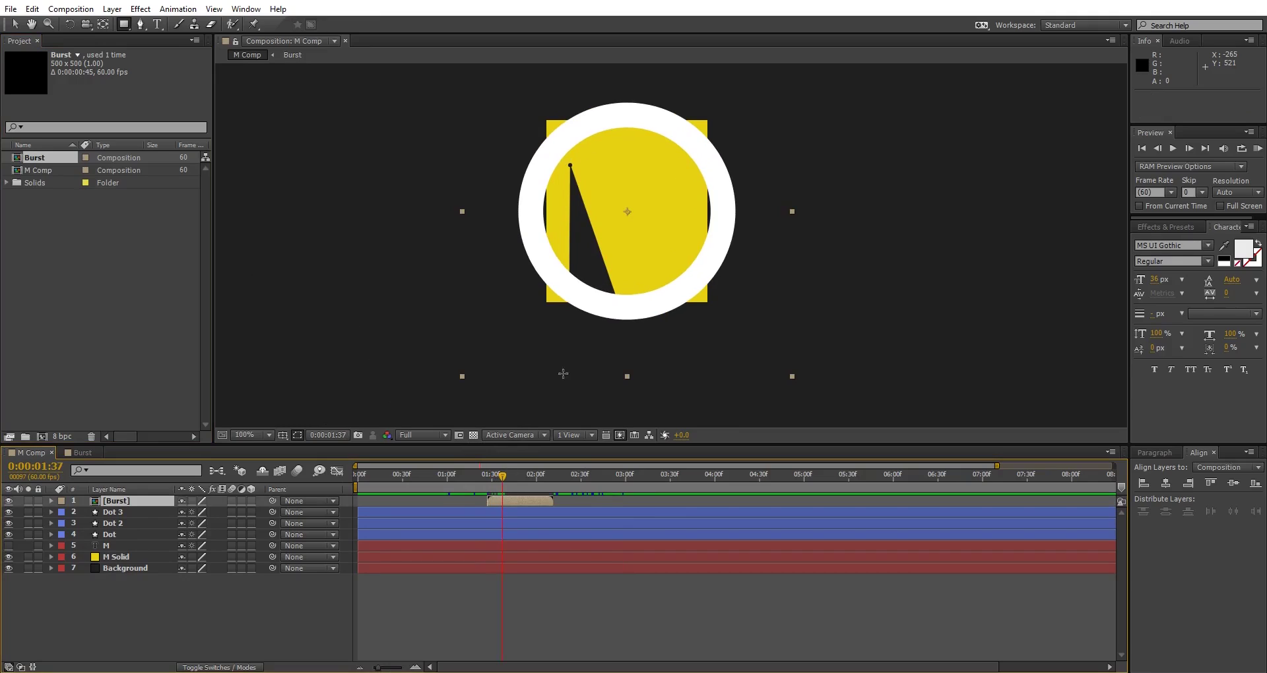
Shrink the Burst ring to about 9% while zoomed in on it
key("v")
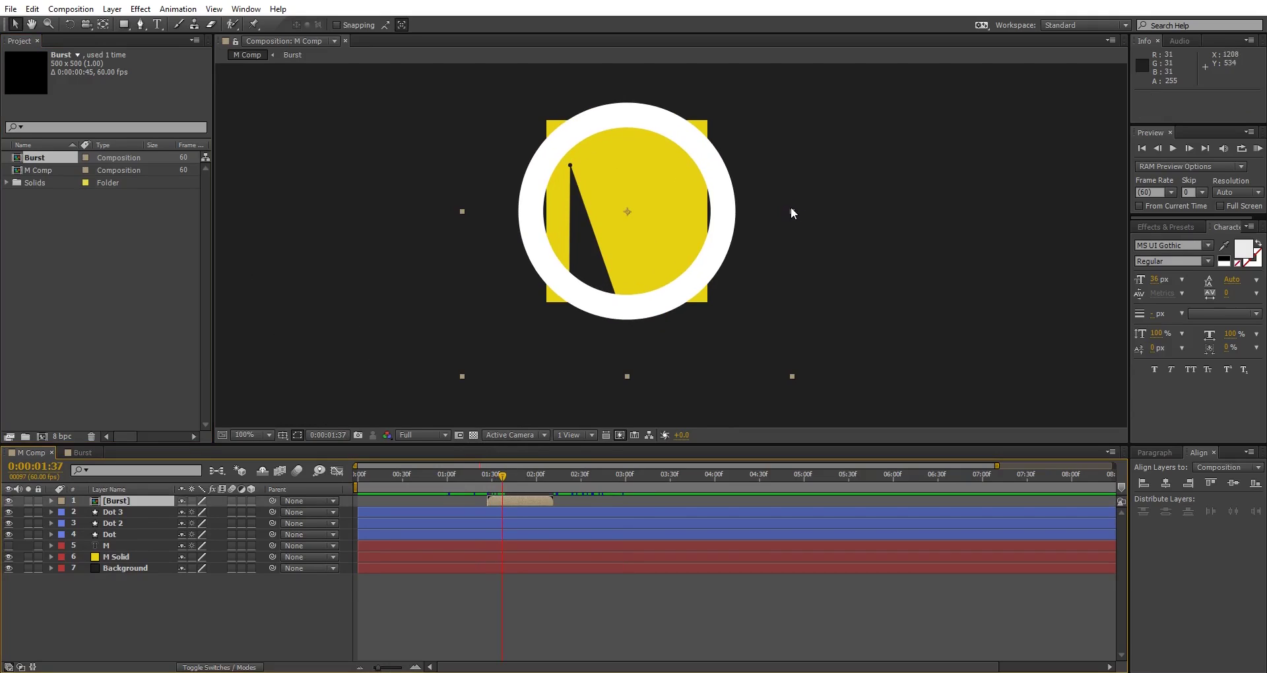
left_click_drag(790, 211, 646, 210)
key("period")
key("period")
key("period")
key("period")
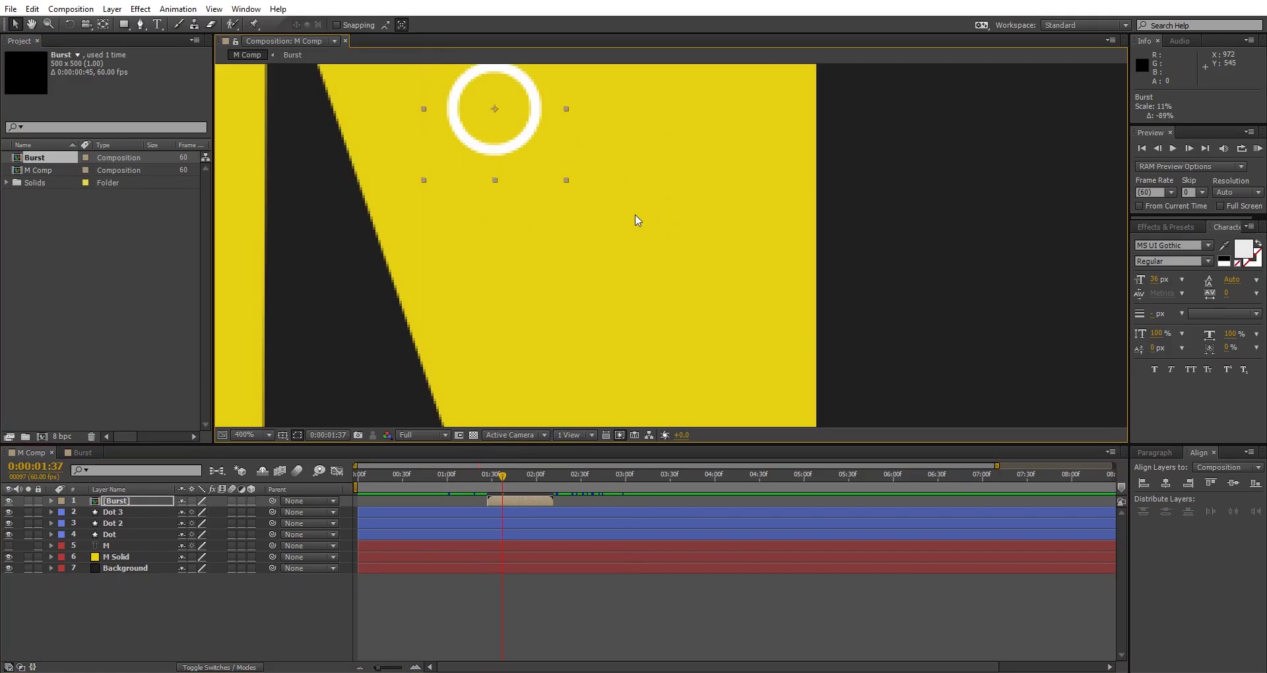
left_click_drag(809, 283, 537, 100)
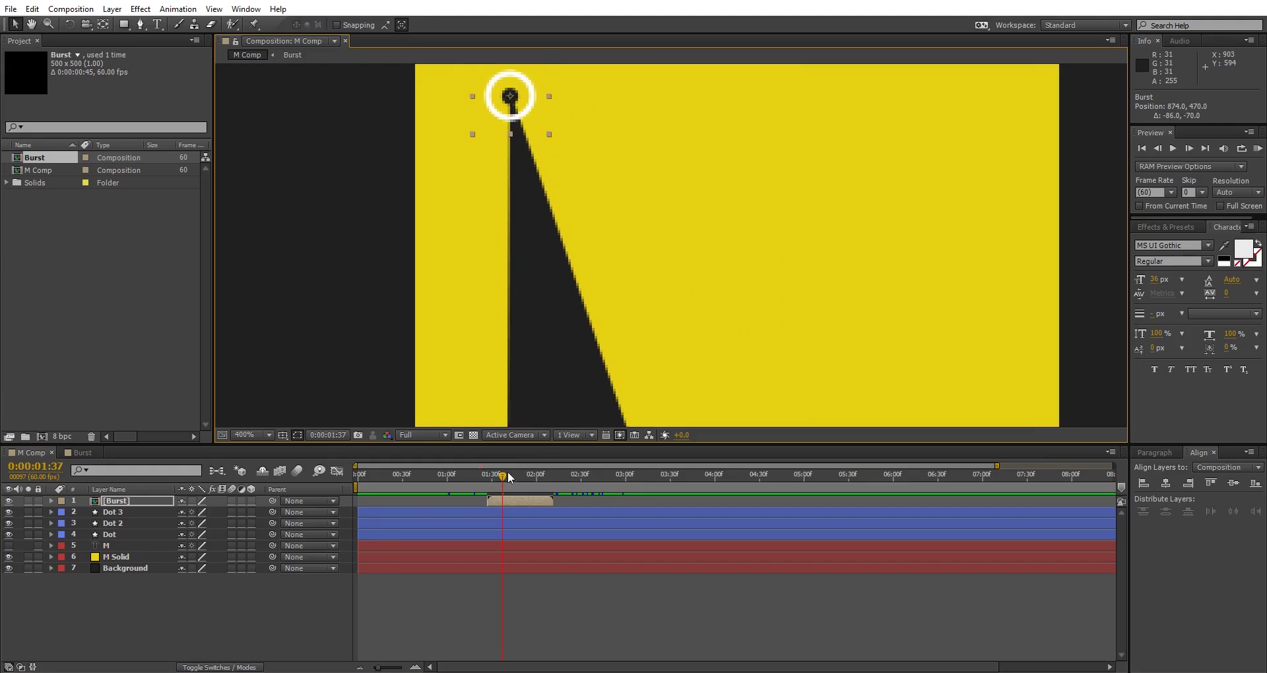
Preview the ring burst between 1:31 and 1:52 to check its timing
left_click_drag(503, 482, 521, 500)
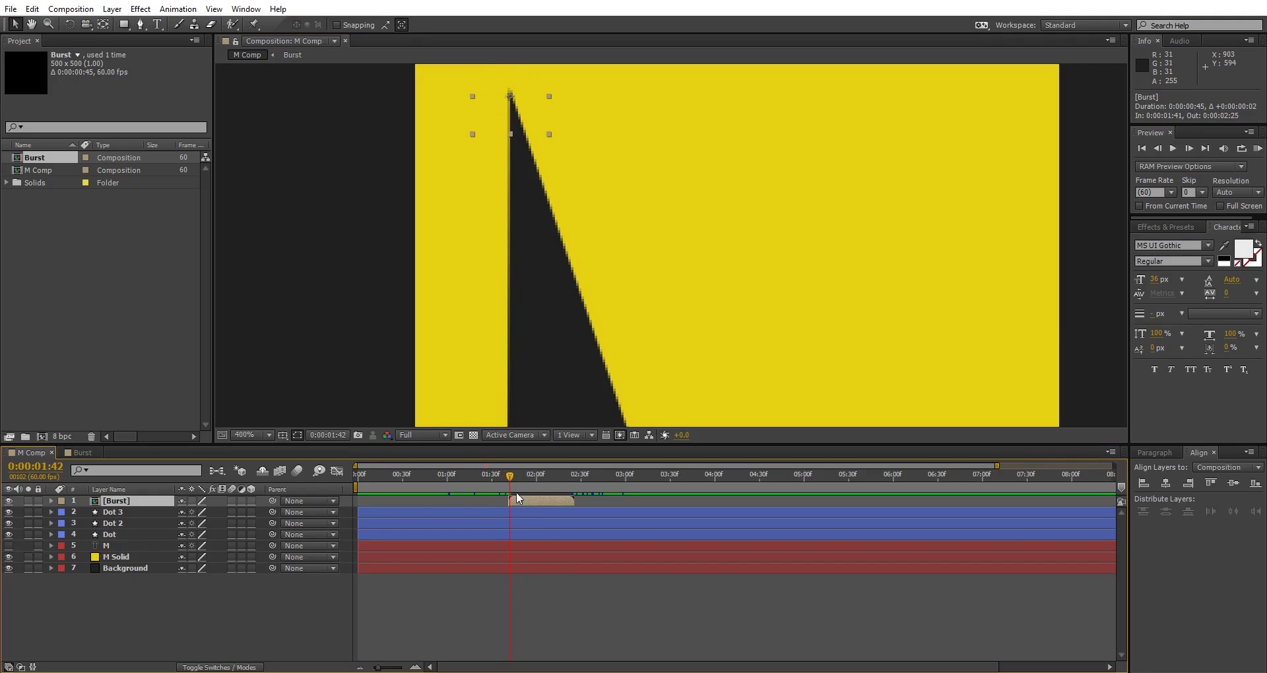
left_click(493, 476)
scroll(532, 255, "down", 2)
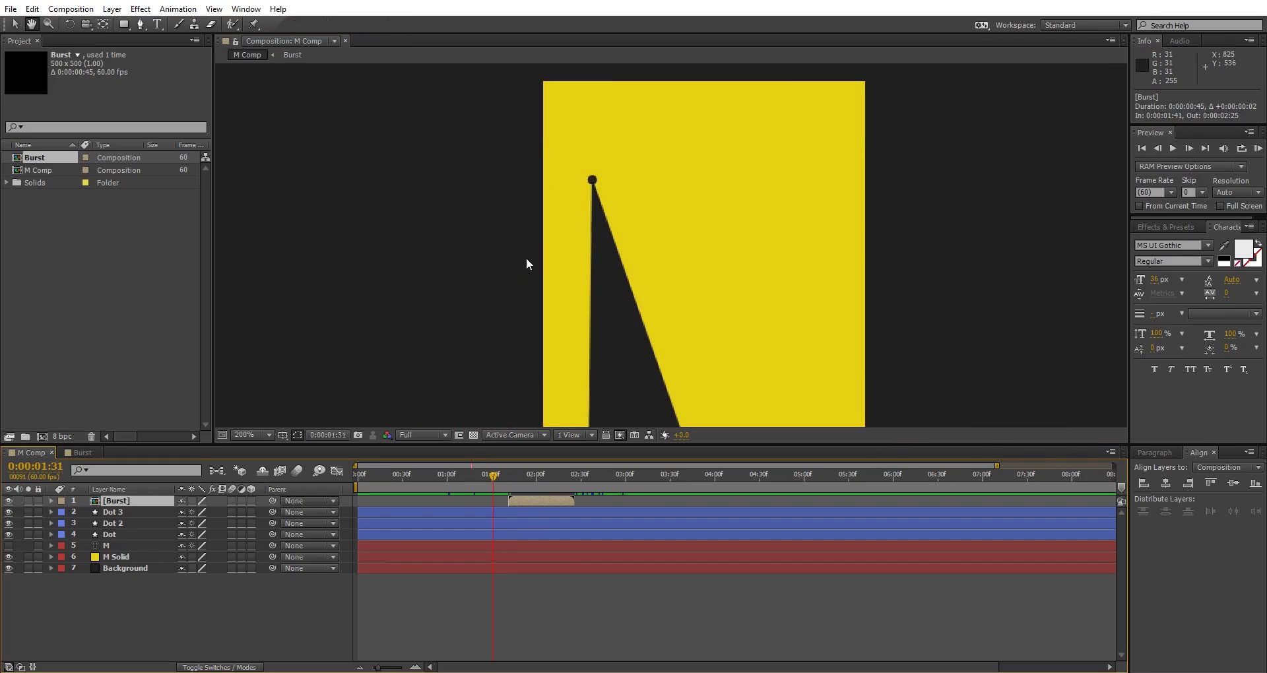
key("space")
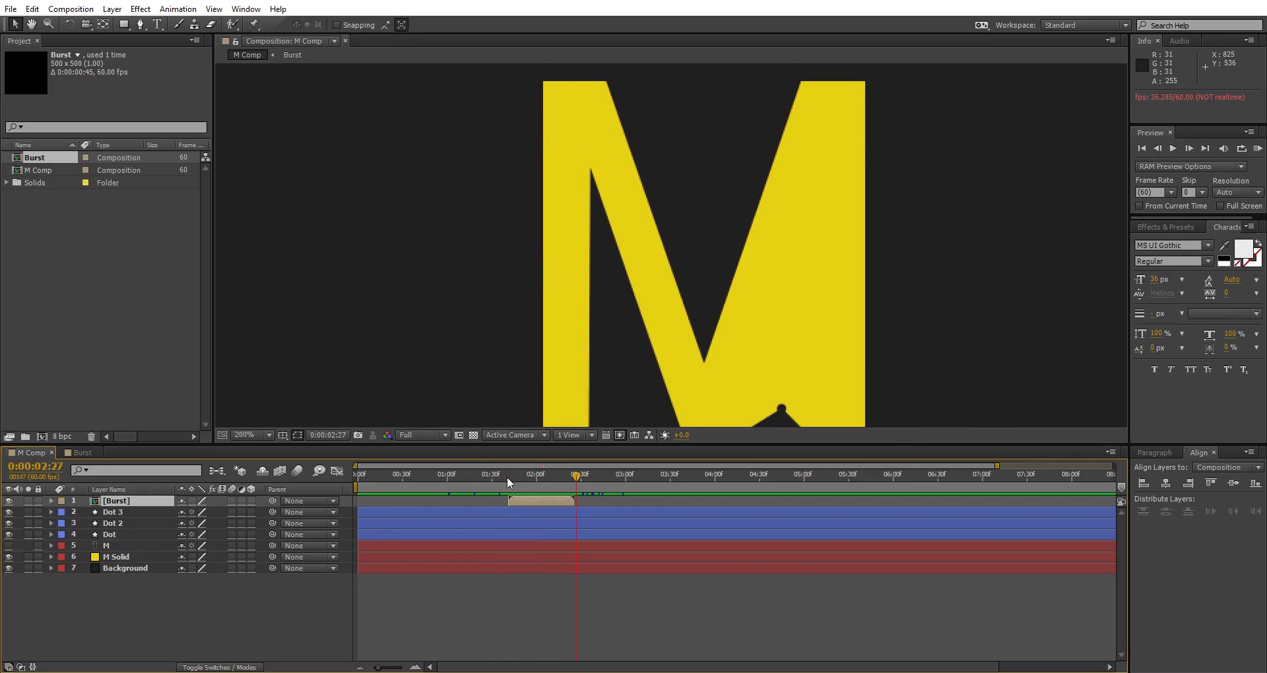
left_click(505, 477)
scroll(476, 238, "down", 2)
key("space")
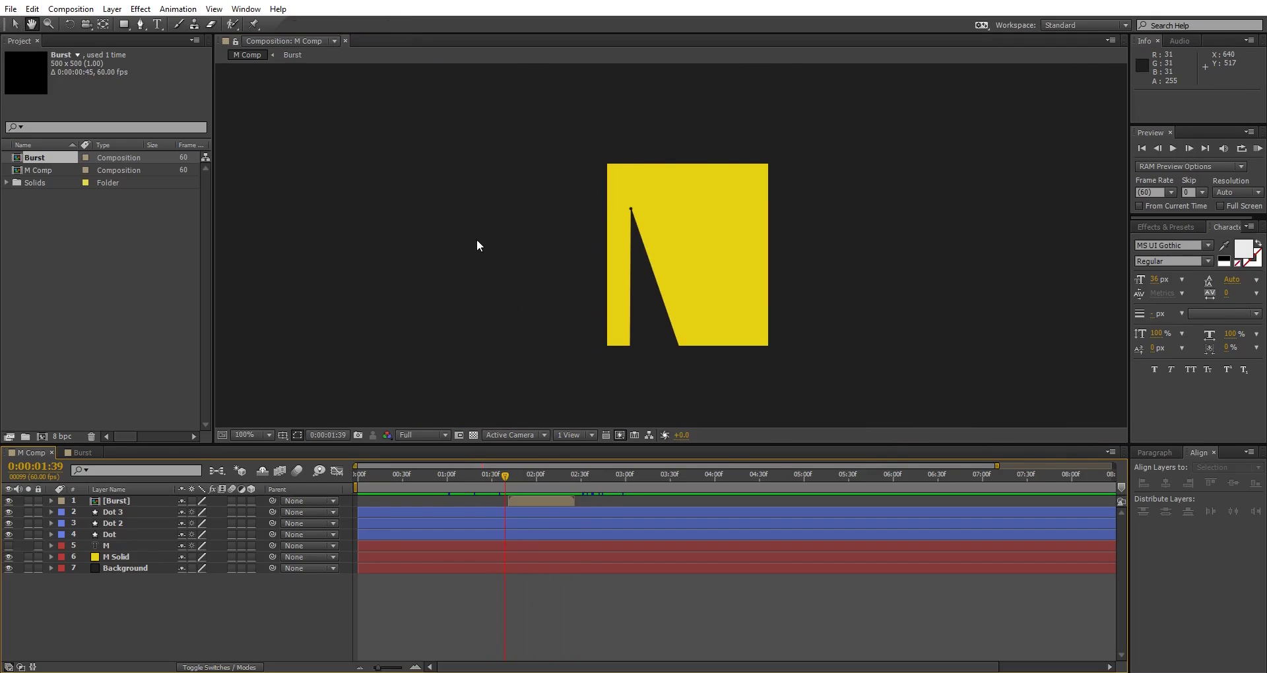
key("space")
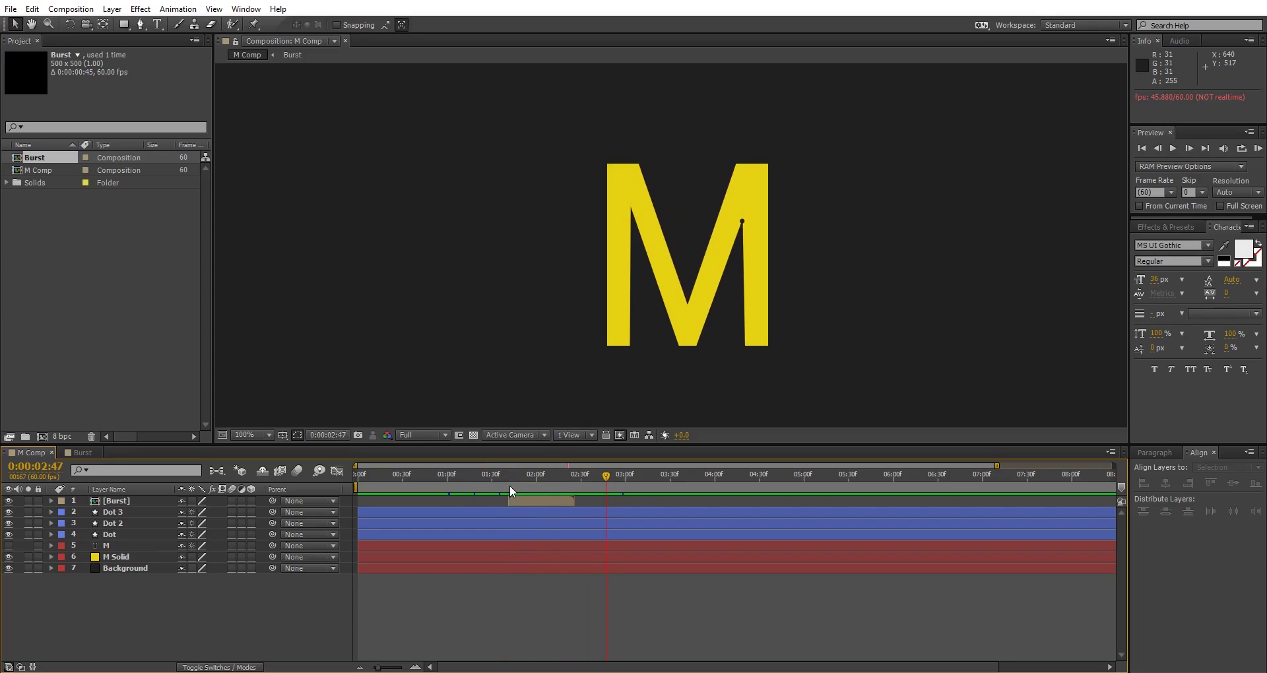
left_click_drag(510, 483, 525, 486)
Shrink the Burst ring further to about 5%
left_click(532, 506)
scroll(587, 264, "up", 3)
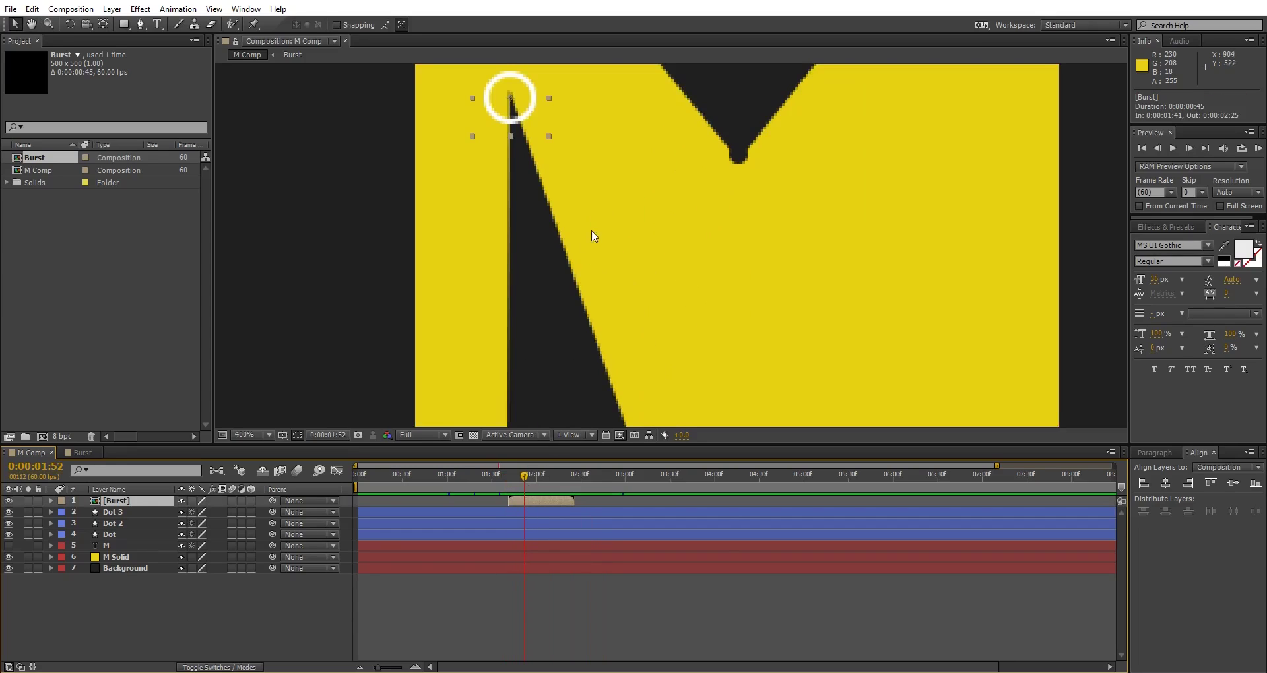
left_click(540, 120)
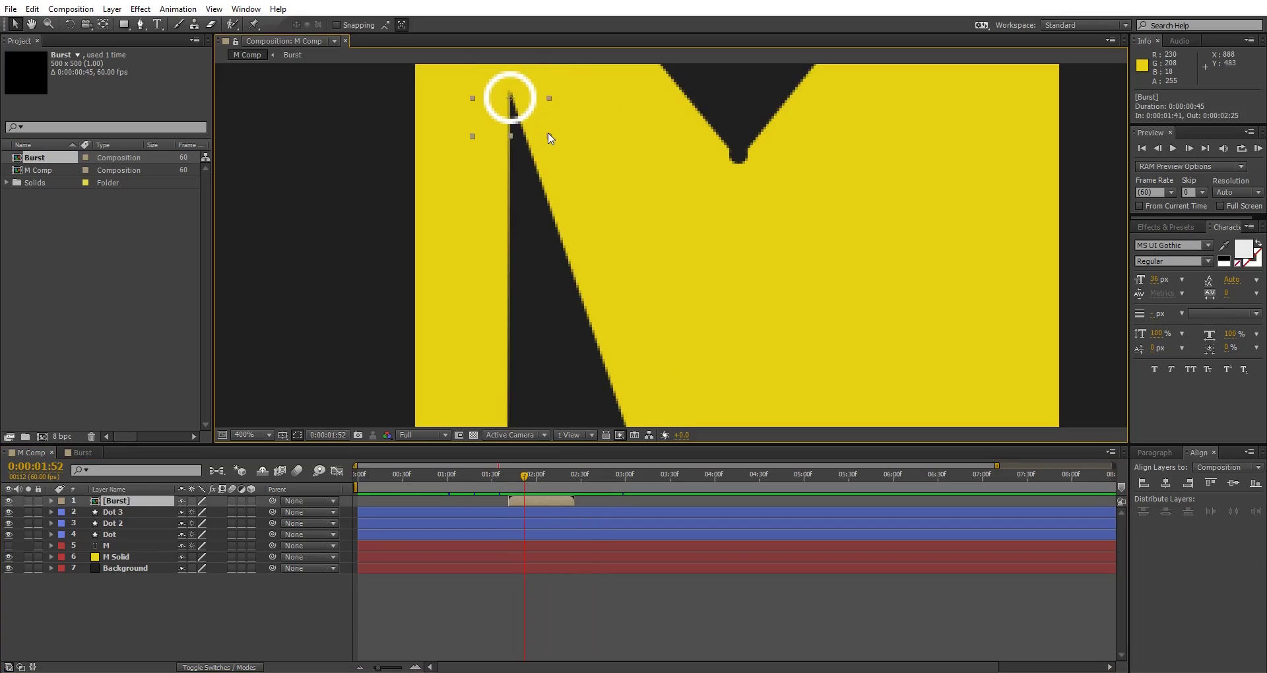
left_click_drag(548, 137, 538, 126)
left_click(500, 565)
Play the M animation and step forward to around 2:14
scroll(560, 220, "down", 4)
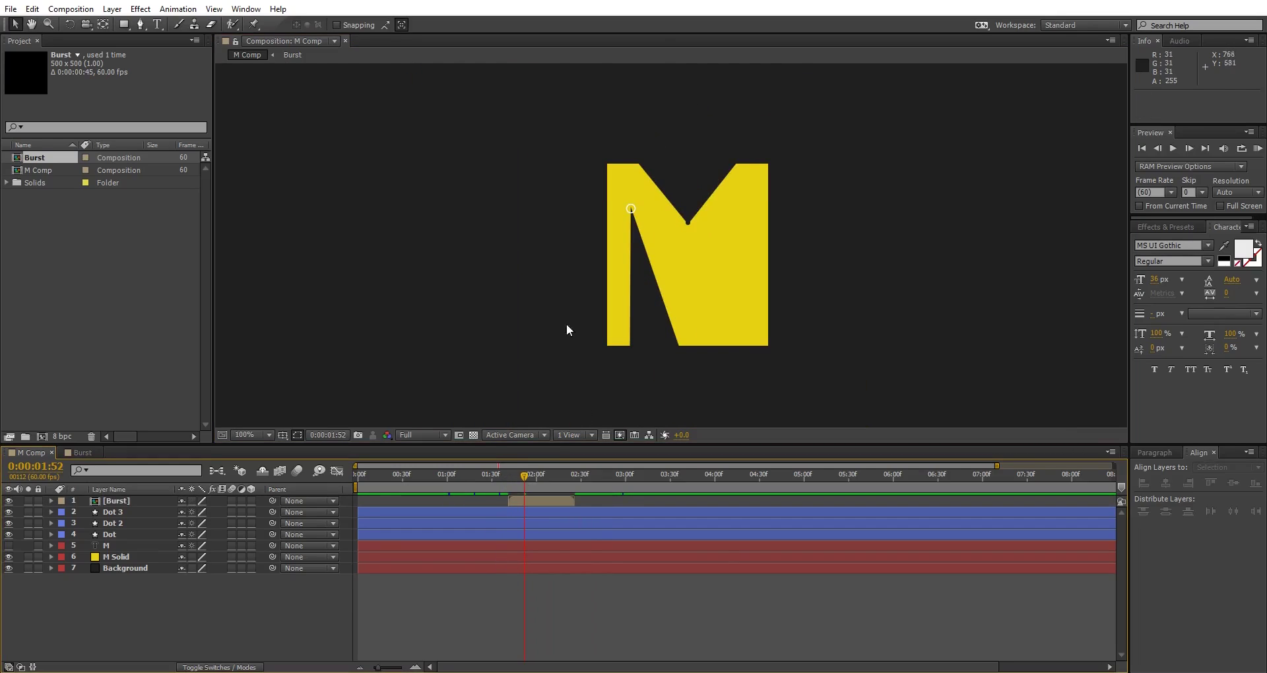
key("space")
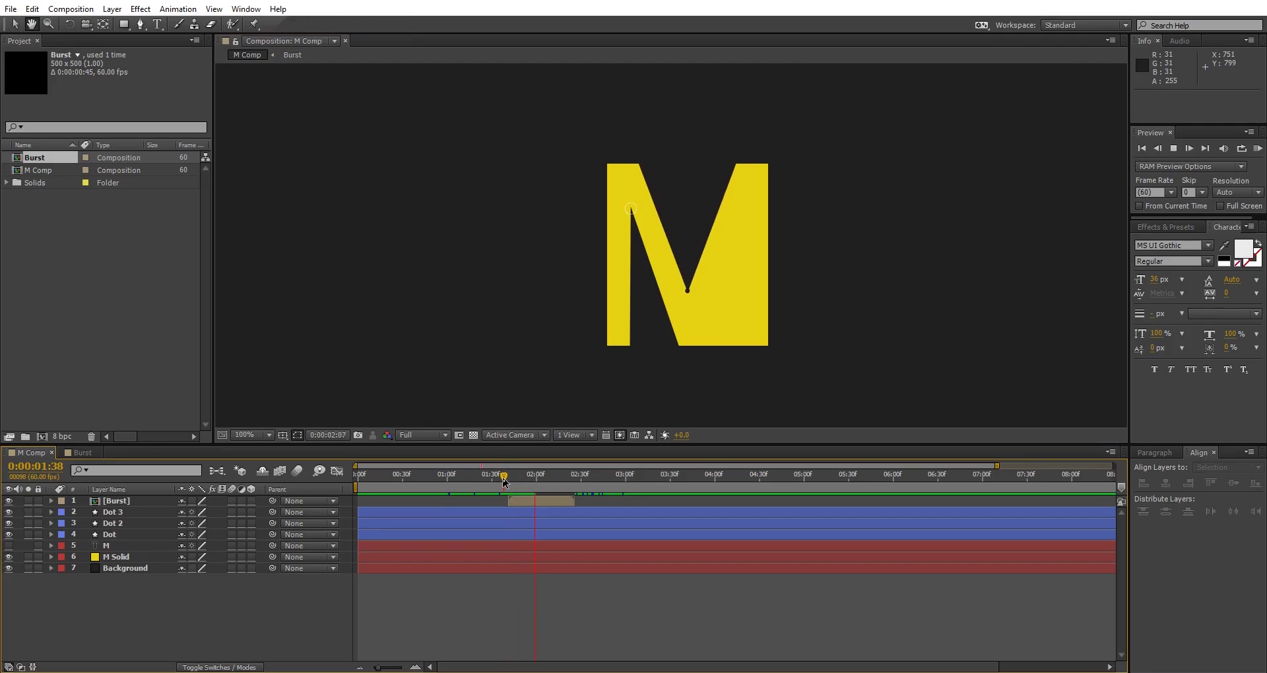
left_click_drag(531, 487, 622, 504)
Duplicate the Burst layer and center the copy on the dot at the M's V point
left_click(561, 503)
key("ctrl+d")
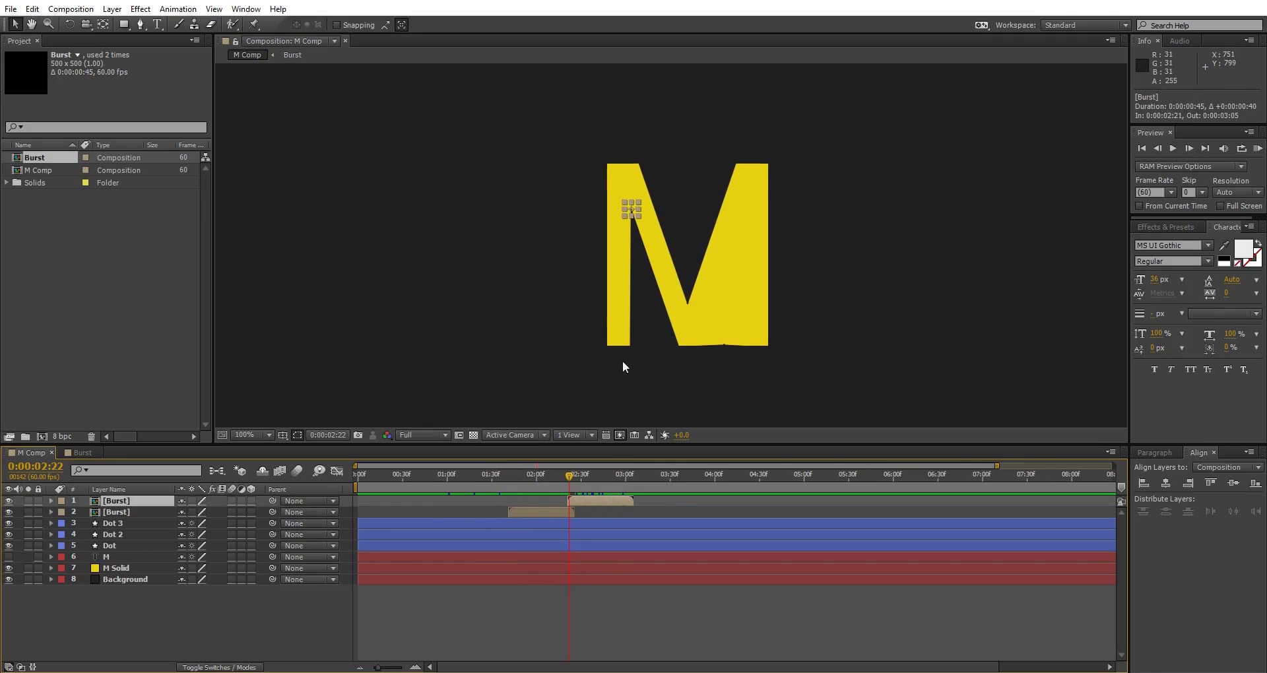
key("period")
left_click_drag(609, 194, 639, 241)
key("period")
key("period")
key("comma")
key("comma")
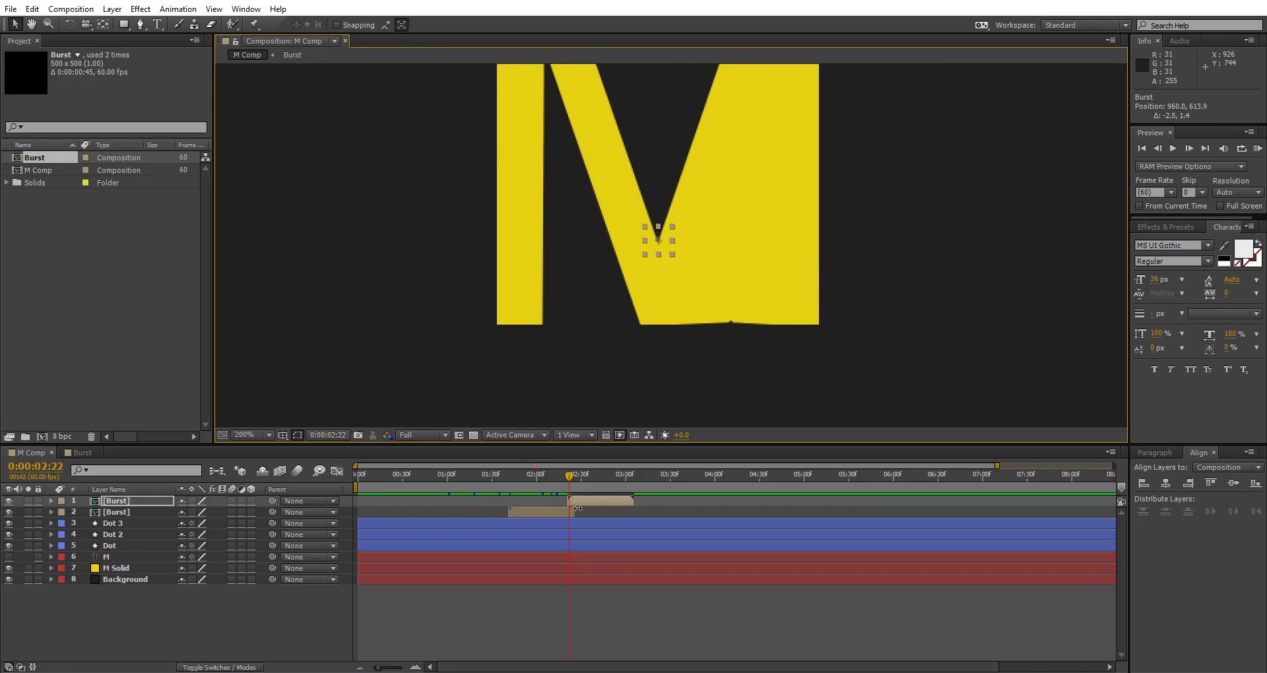
Preview the second burst from 2:15
left_click_drag(568, 477, 558, 477)
key("space")
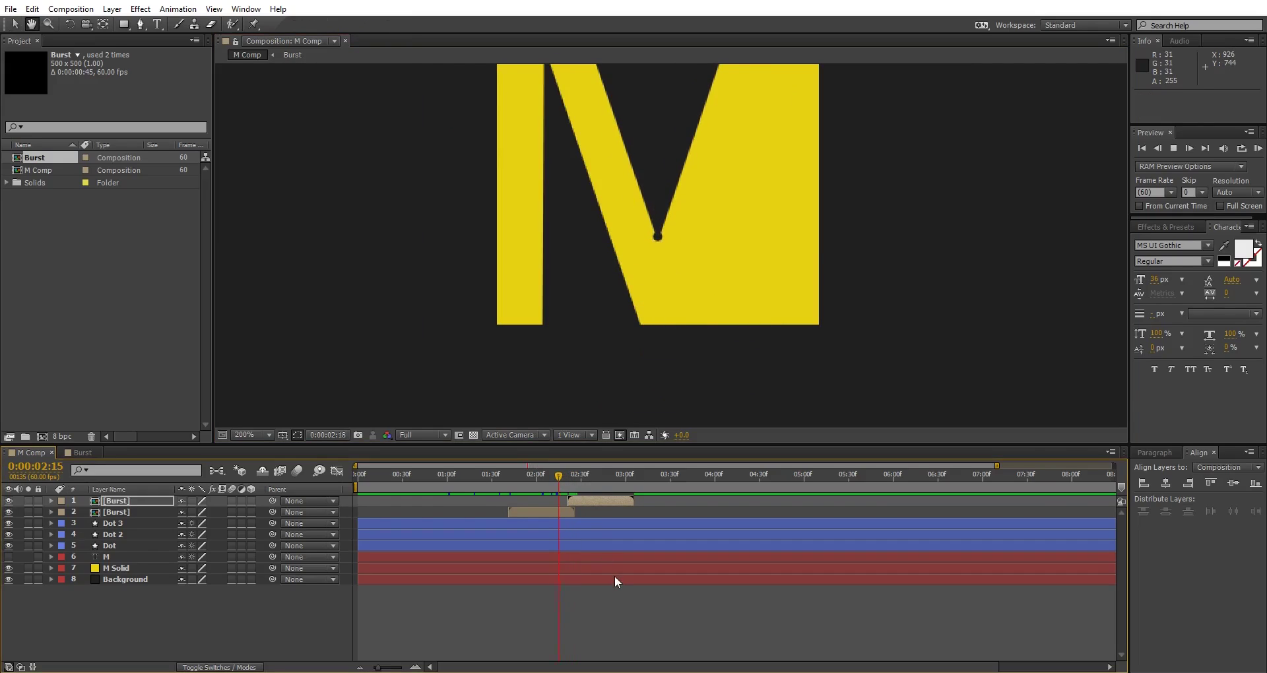
key("space")
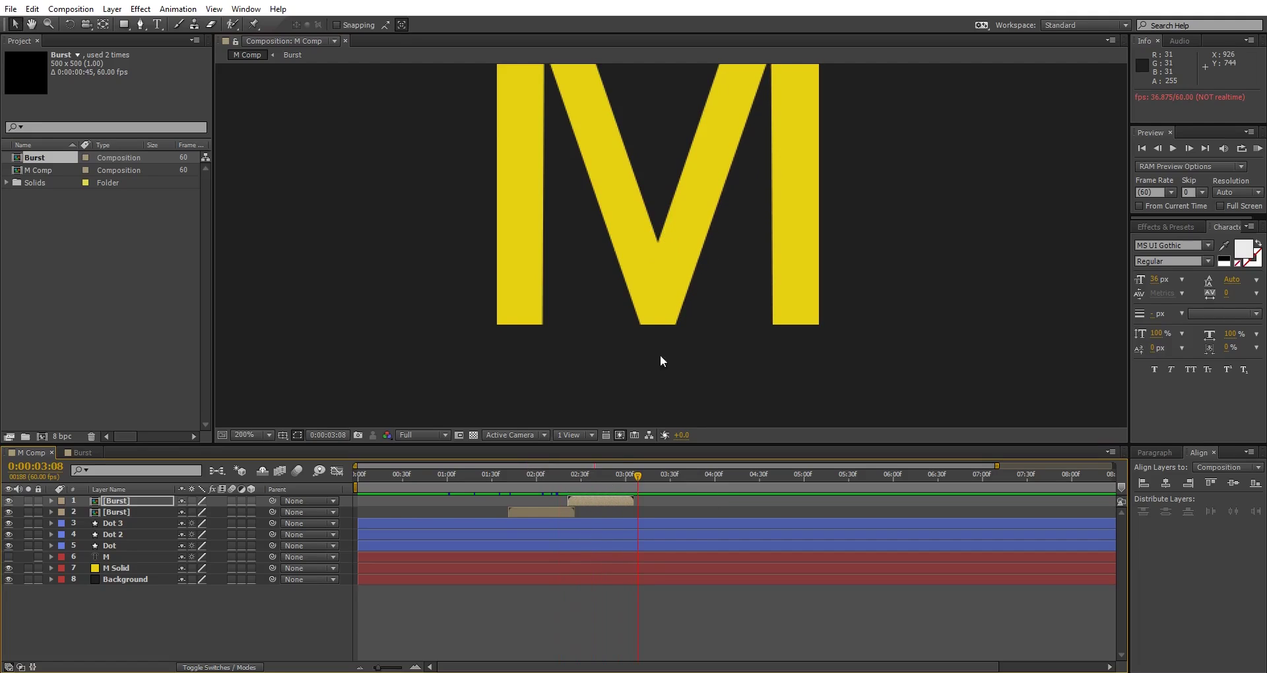
Duplicate the top Burst layer again and start the new copy at 3:04
left_click_drag(611, 477, 661, 502)
left_click(612, 500)
key("ctrl+d")
left_click_drag(608, 399, 733, 215)
left_click(571, 605)
Reset the view to 100% and play the animation from 1:27
left_click_drag(643, 476, 412, 479)
key("comma")
key("space")
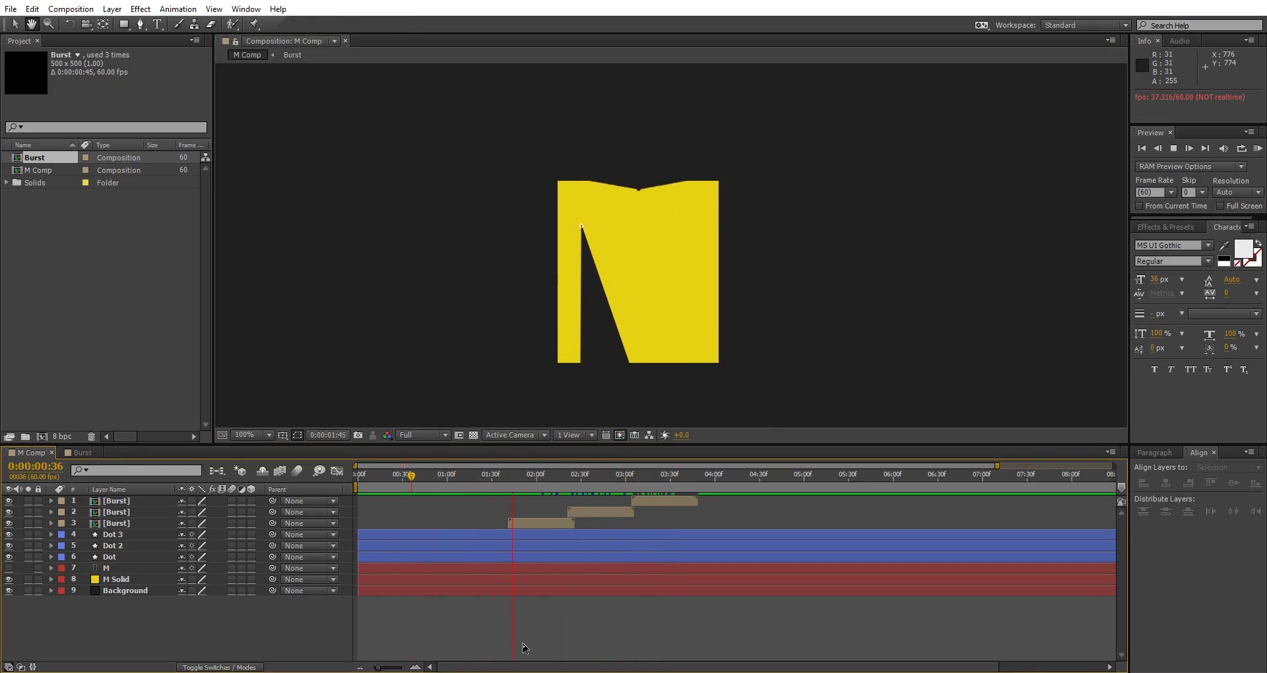